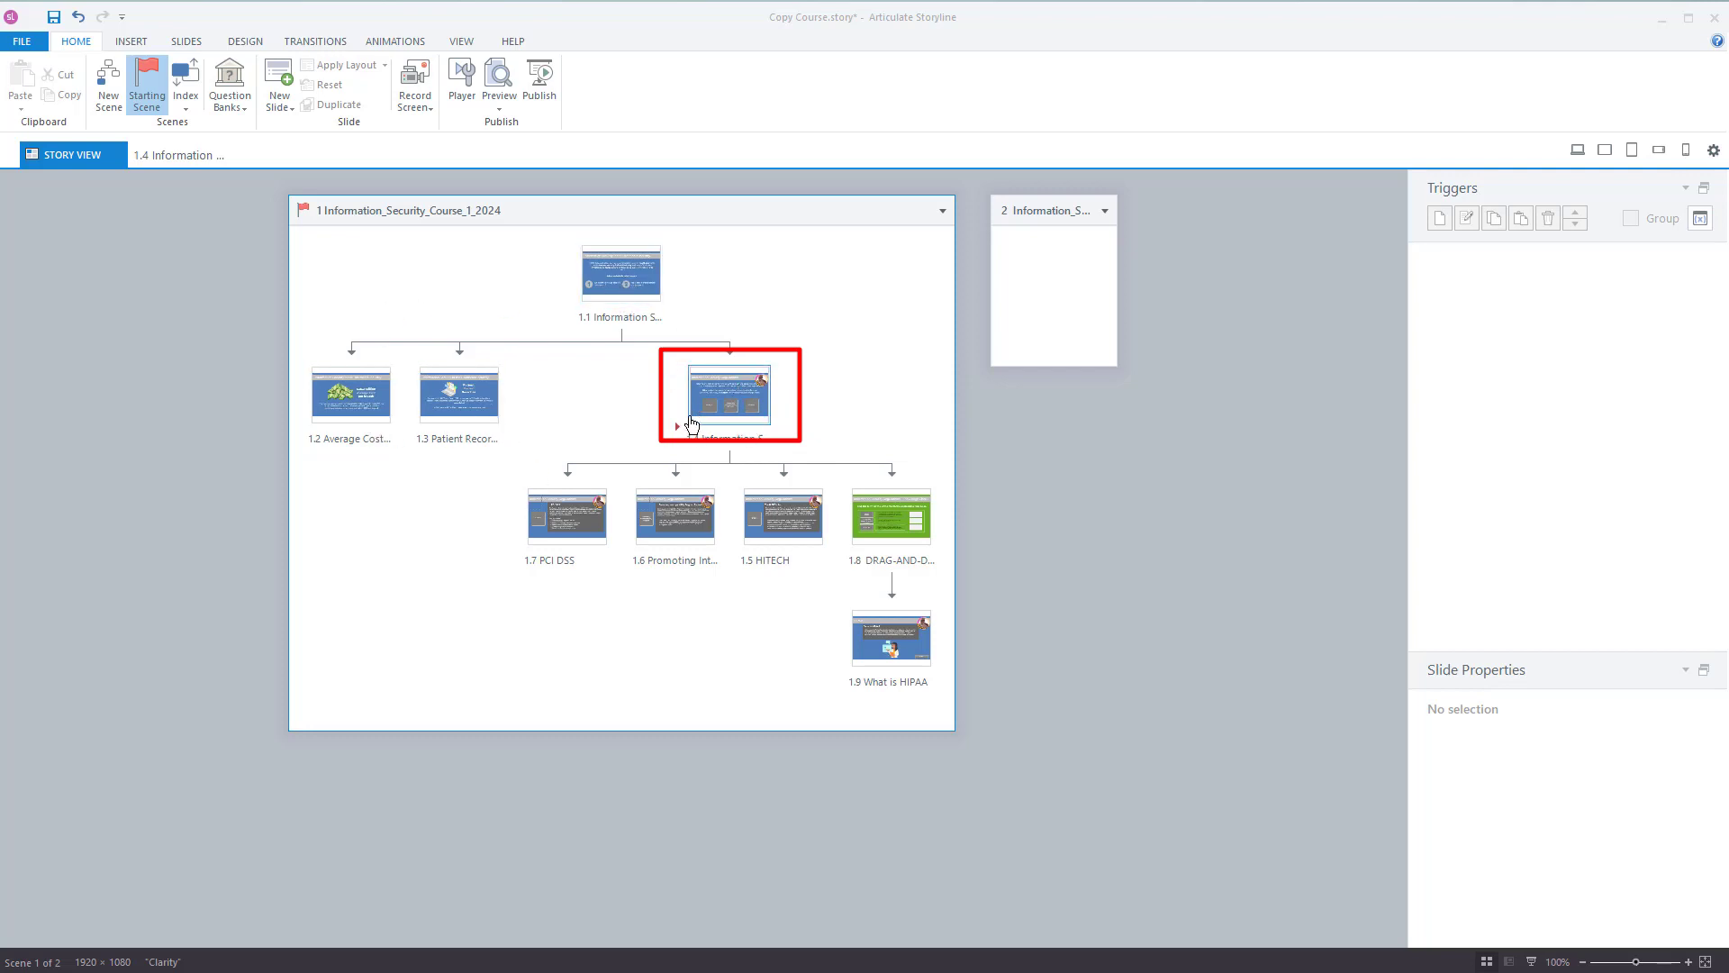
- Open slide 1.4, then go back to the scene 1 story map with its branches to slides 1.5–1.8
double_click(753, 409)
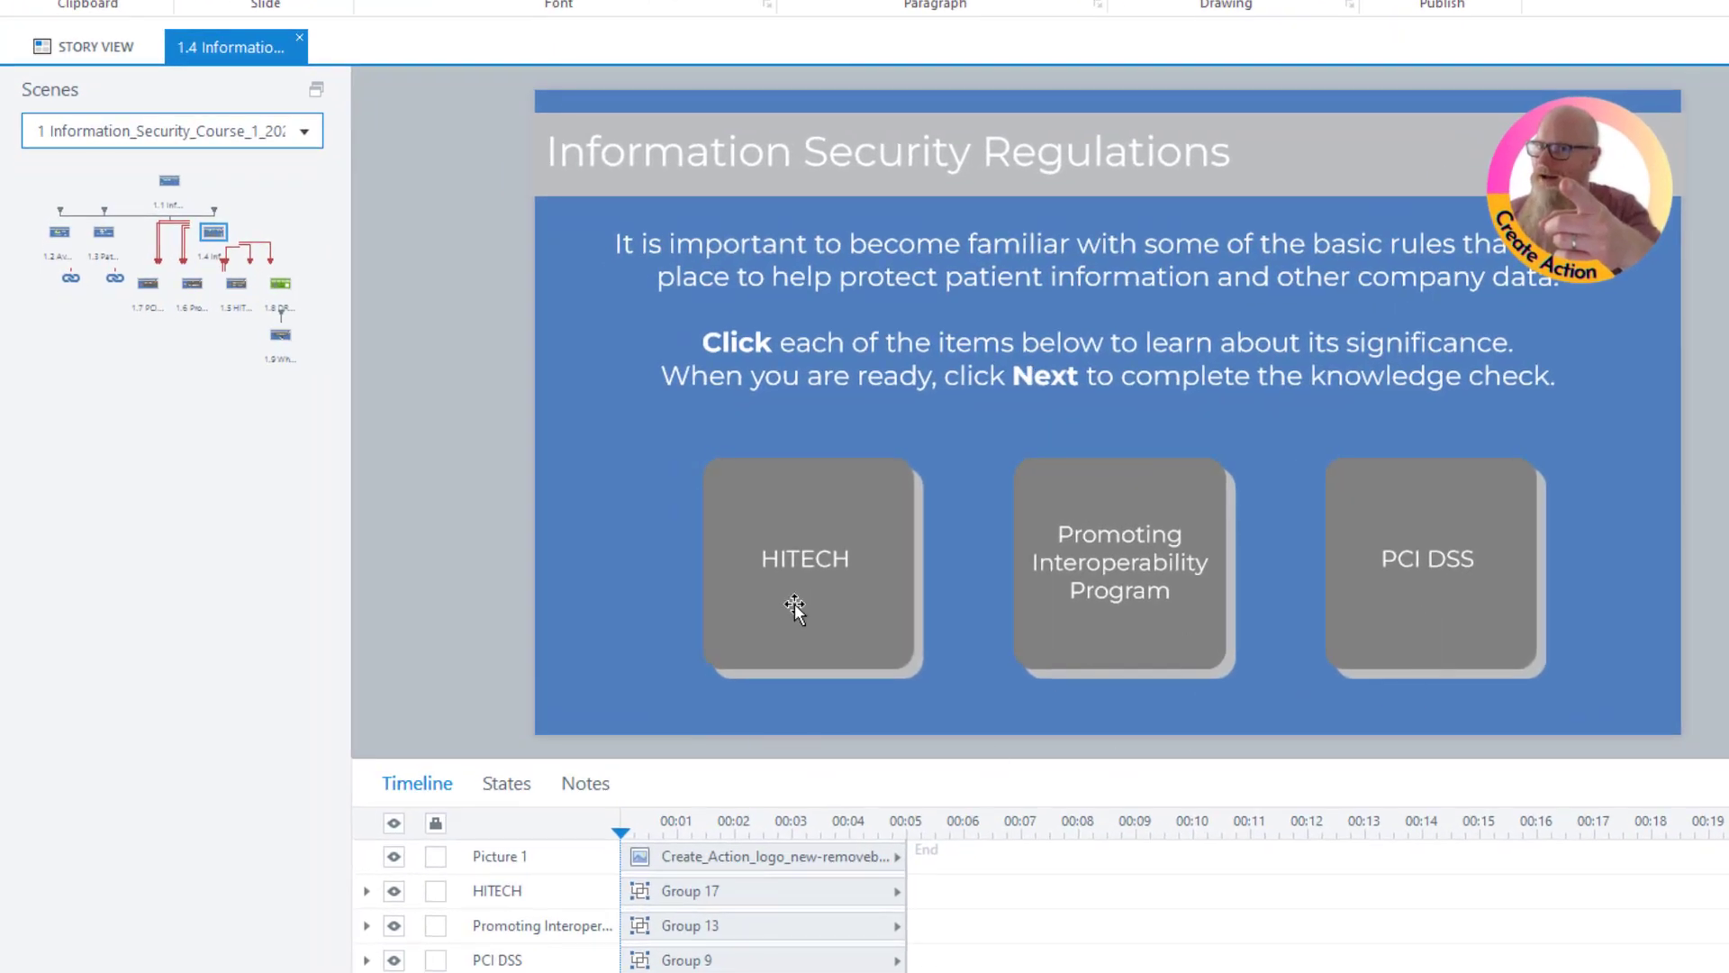
left_click(99, 47)
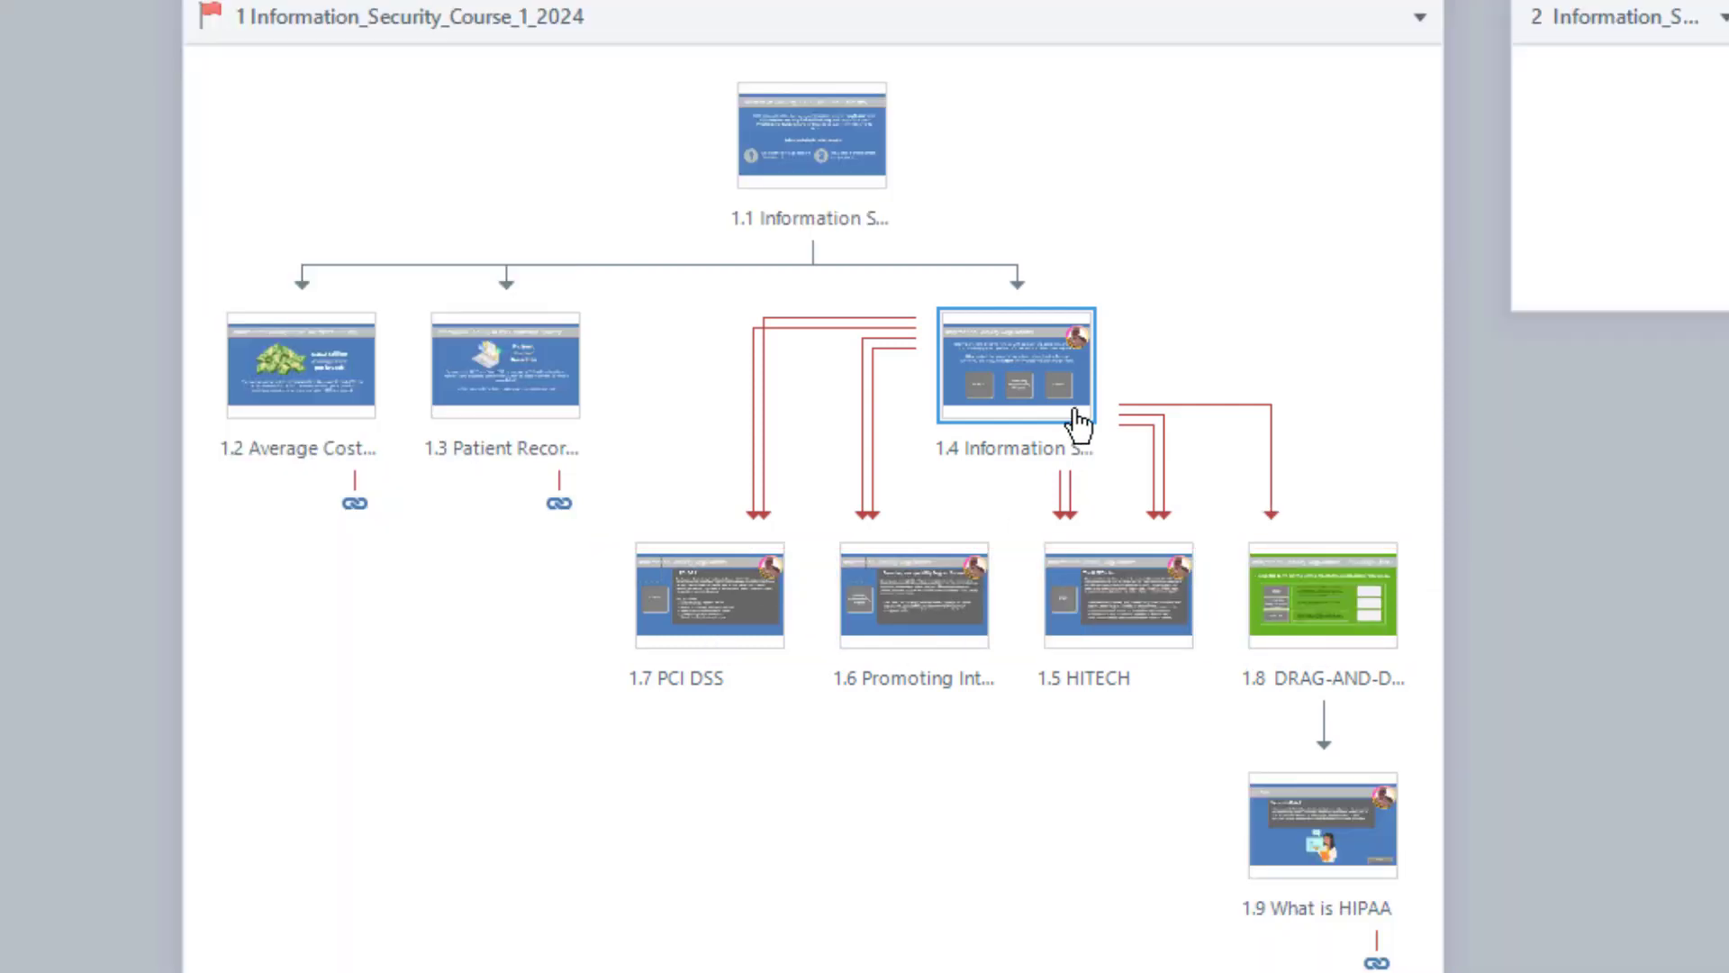
- Reopen slide 1.4, review the copy layer's HITECH-to-True trigger, then return to the base layer
double_click(1072, 417)
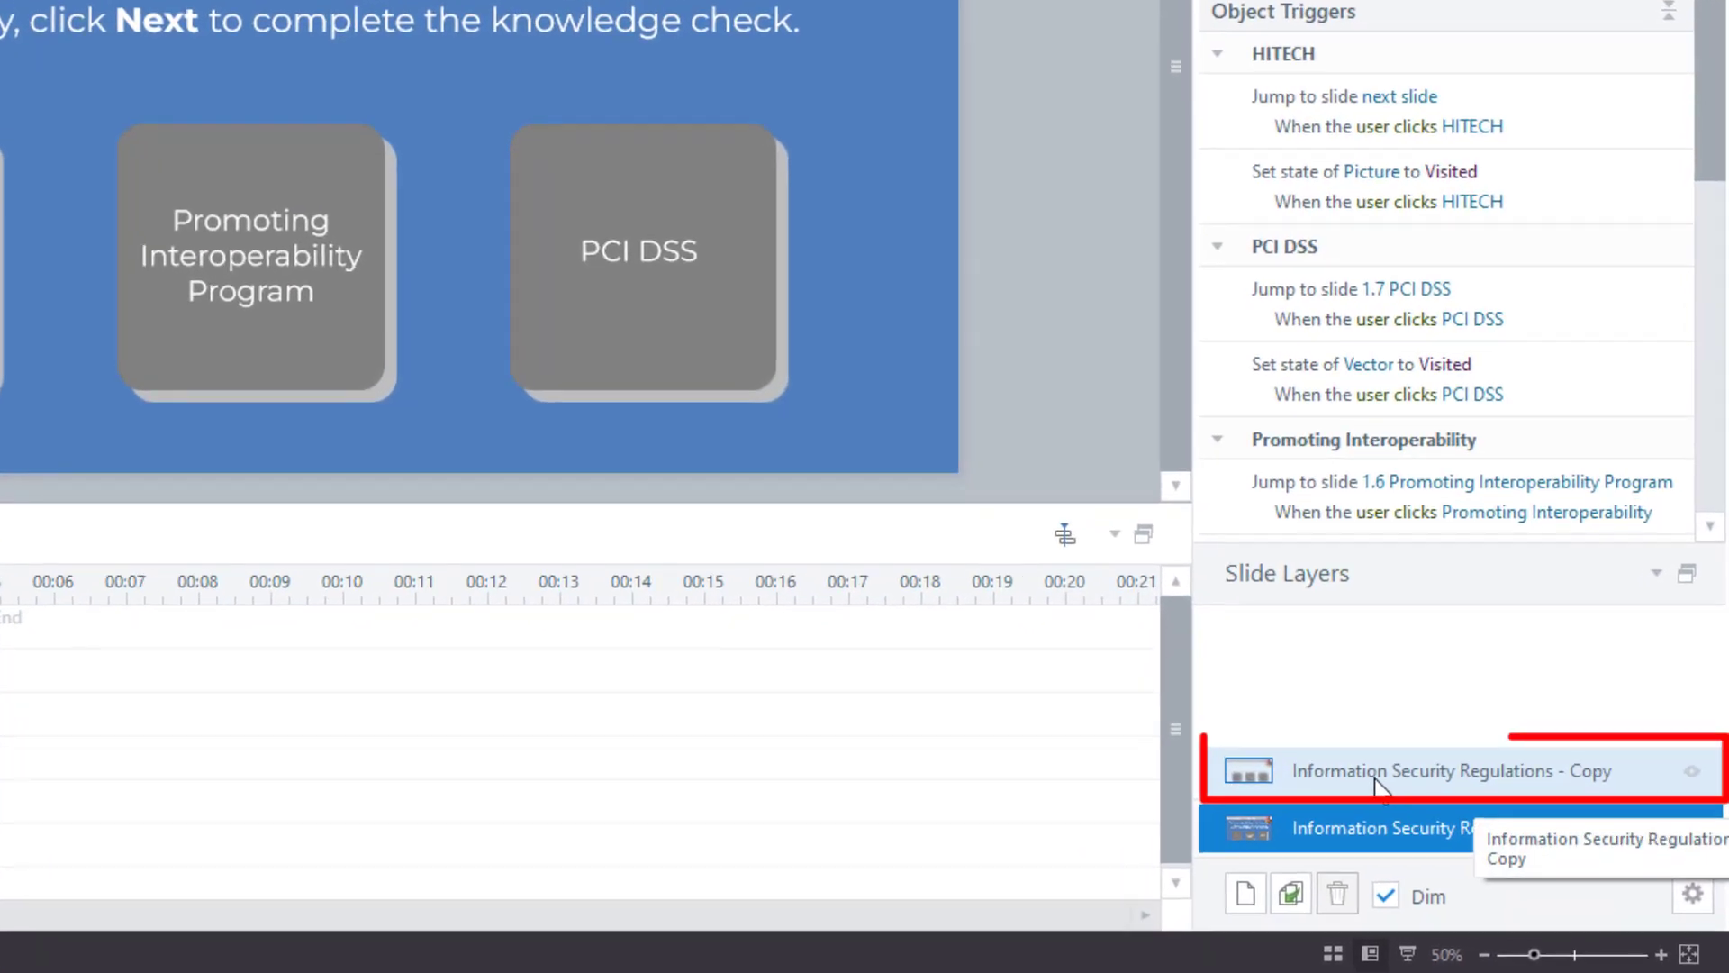
left_click(1375, 774)
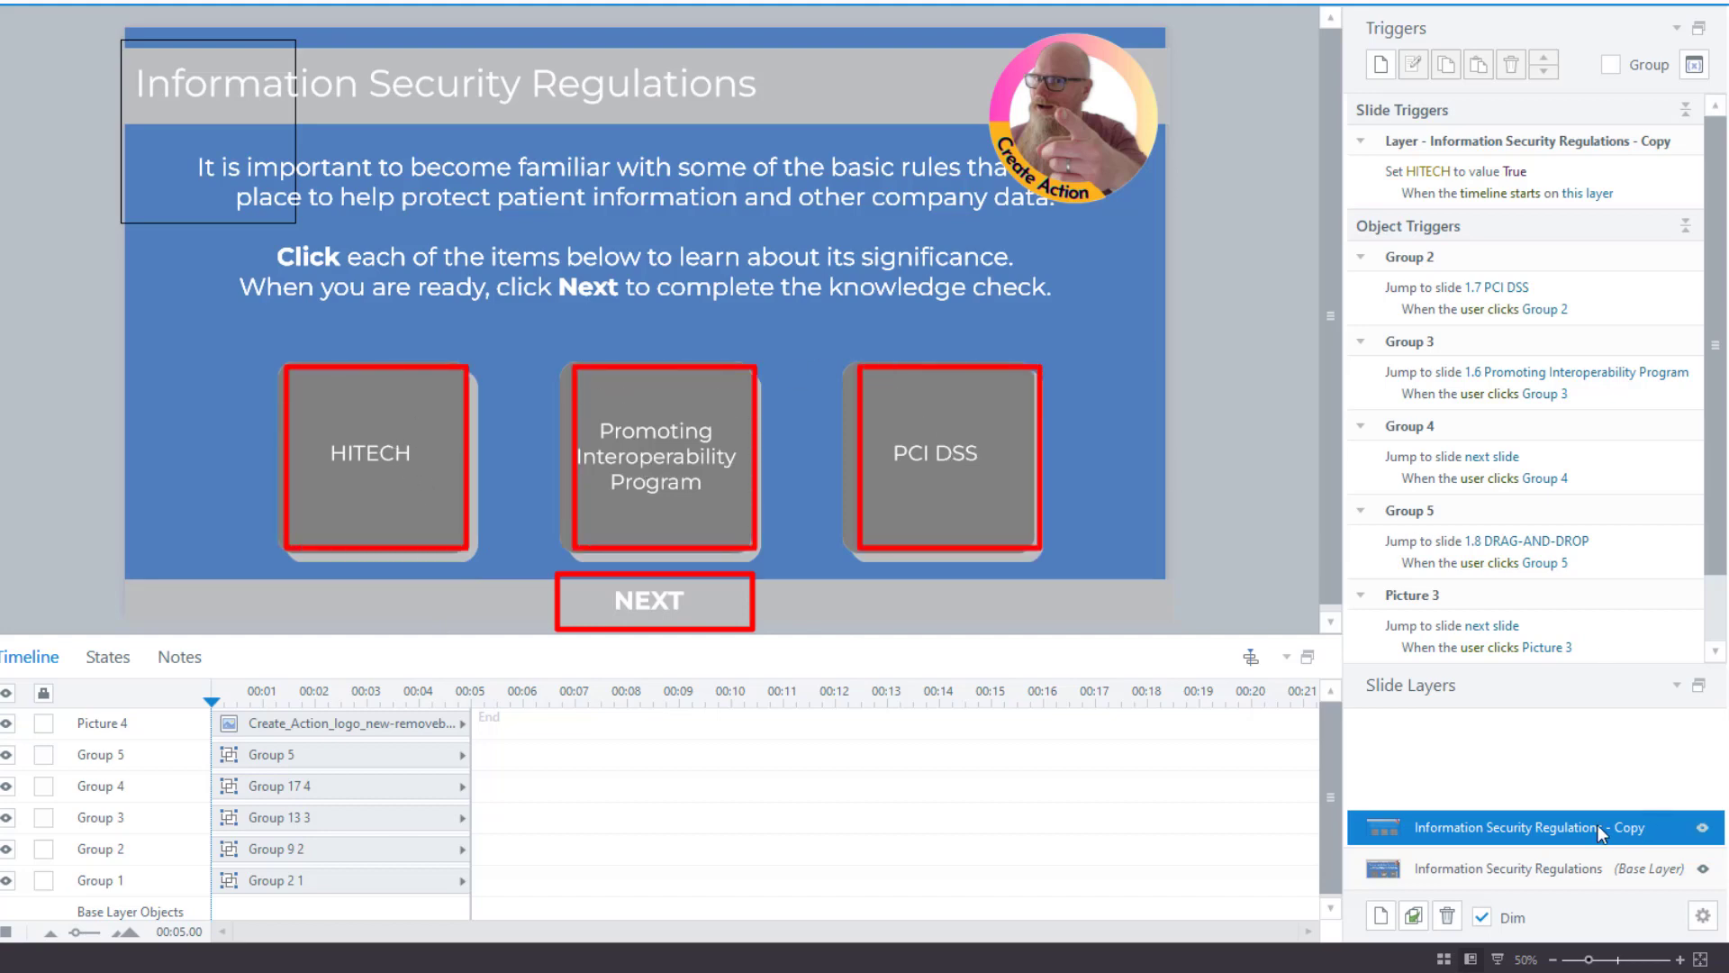
left_click(1526, 867)
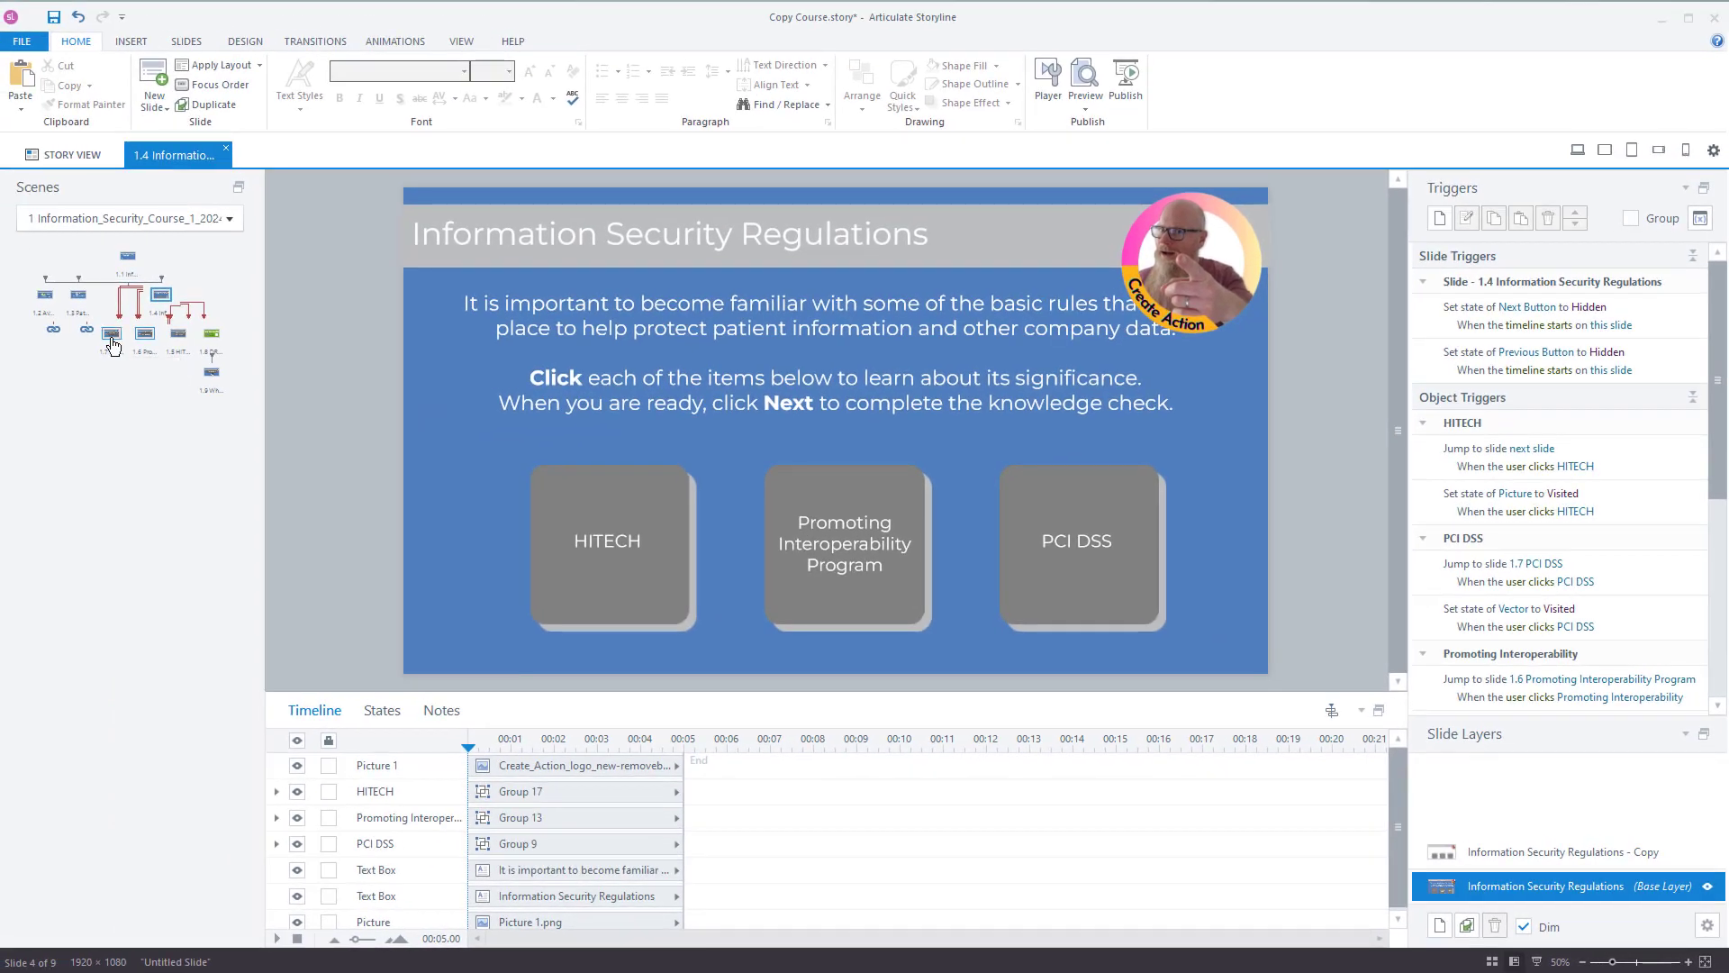
- Open slide 1.7 PCI DSS to see its copy-layer trigger at 0m 5s
left_click(111, 338)
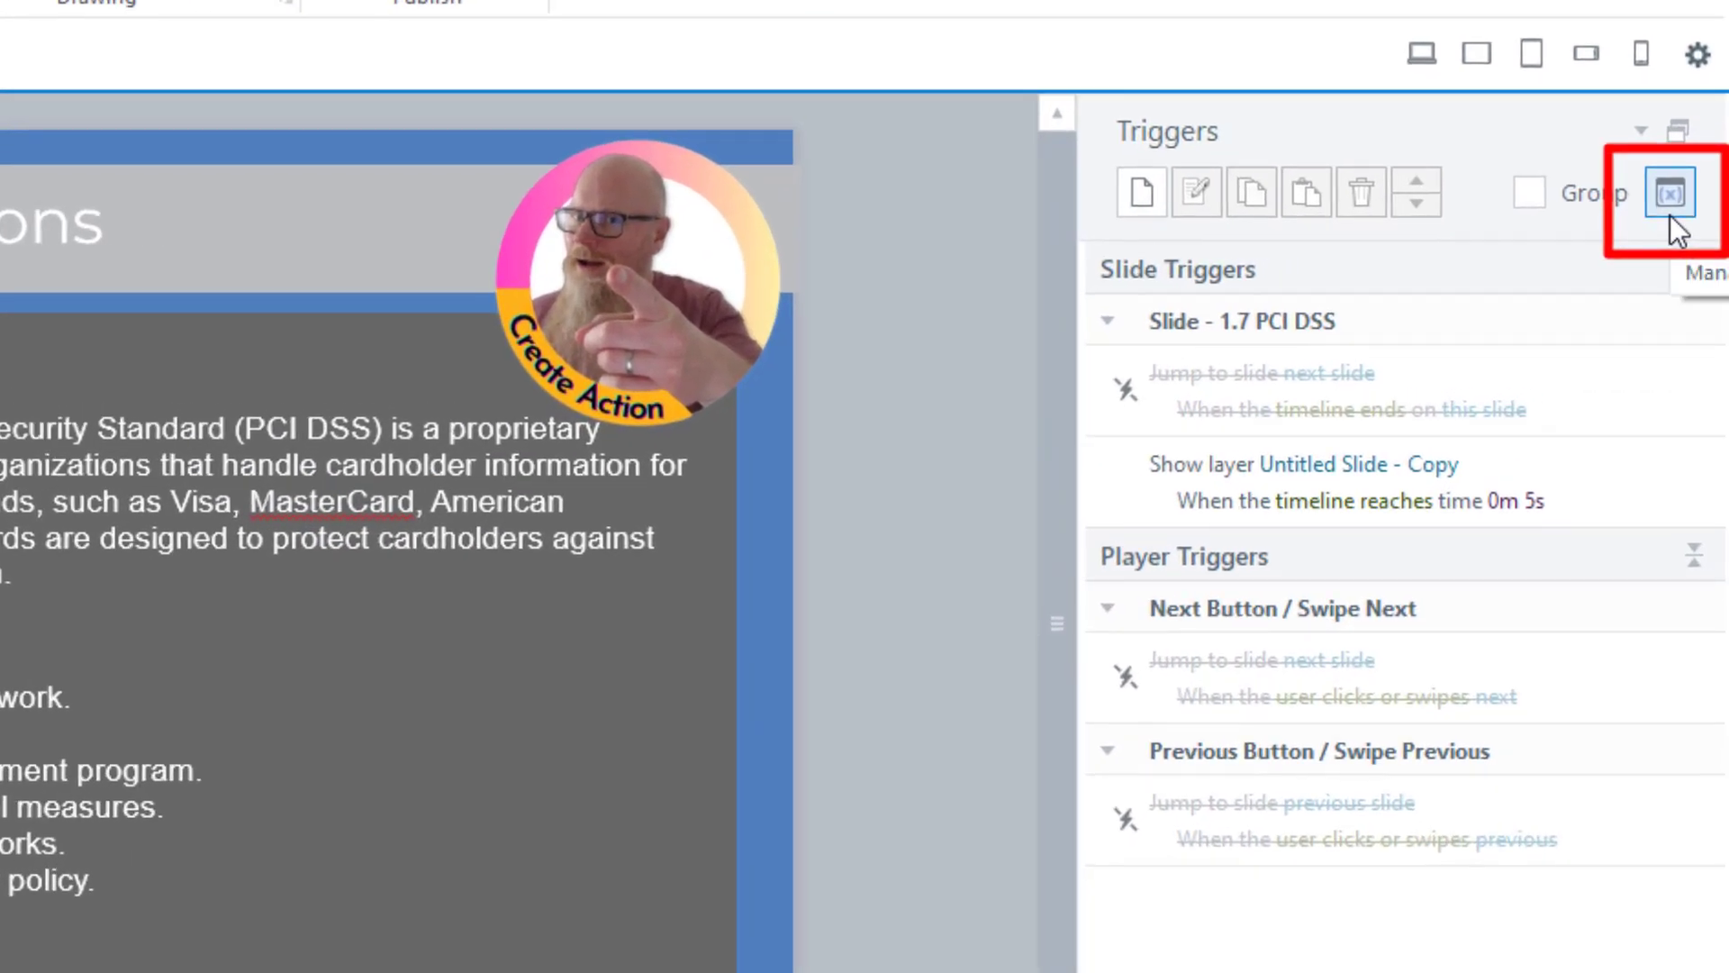
- Create project variable V1 as a True/False type defaulting to False
left_click(1670, 200)
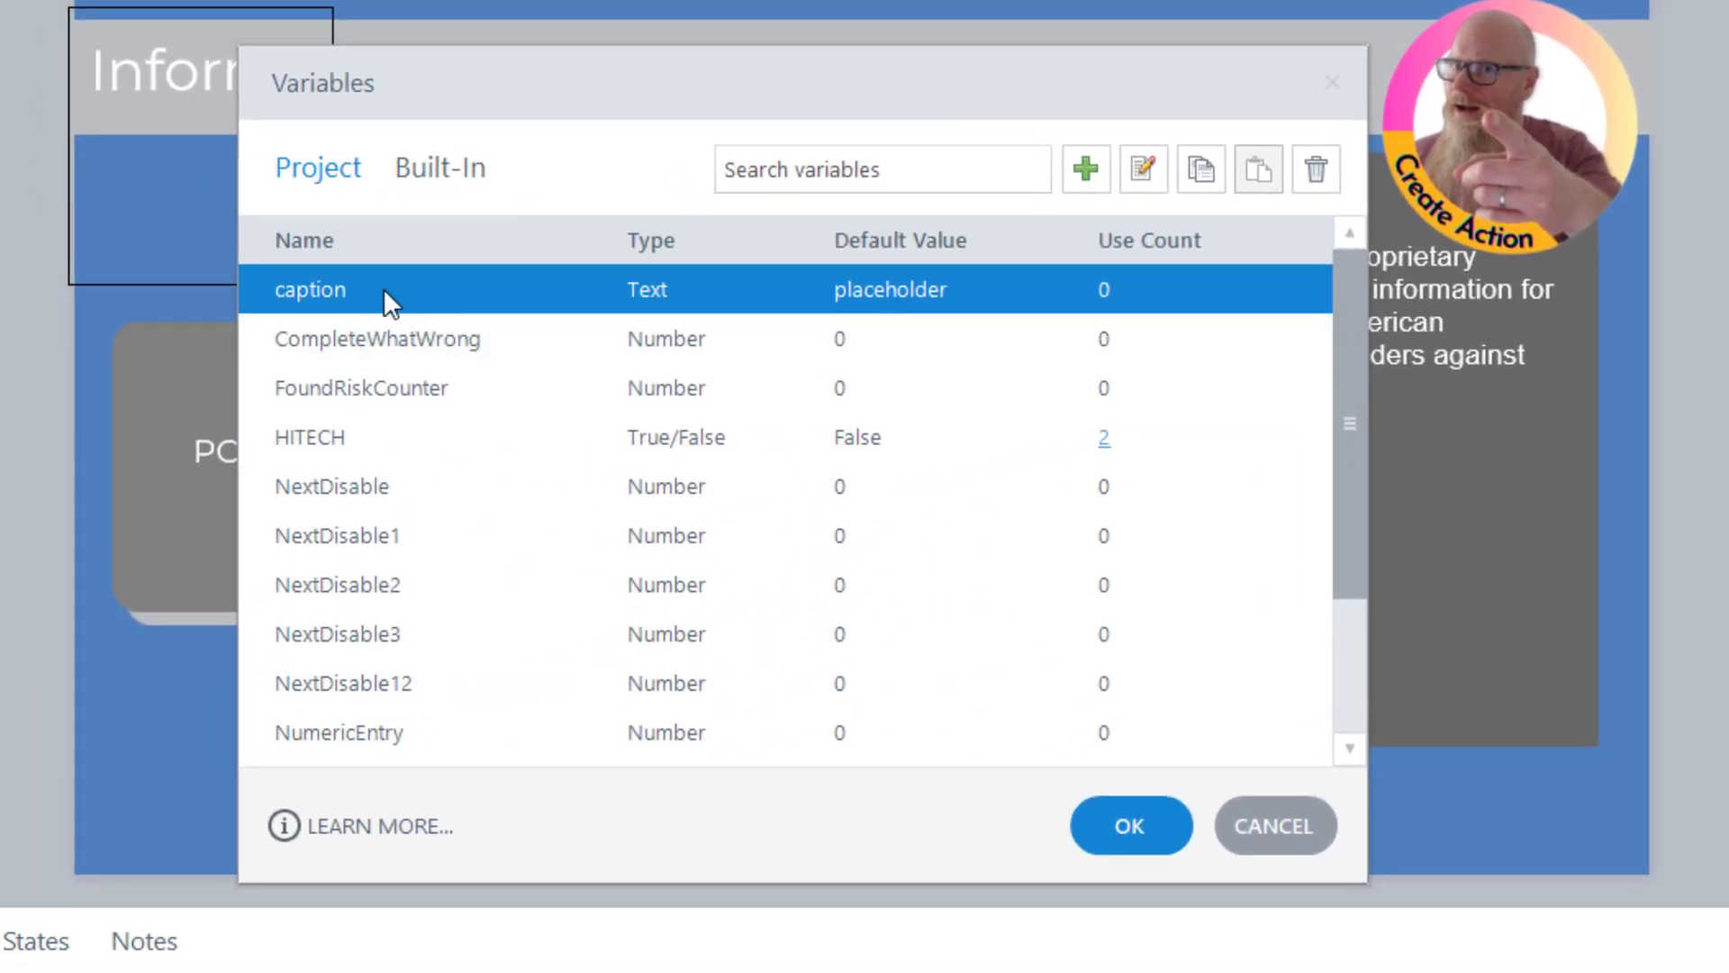
left_click(1097, 180)
left_click(804, 387)
key("ctrl+a")
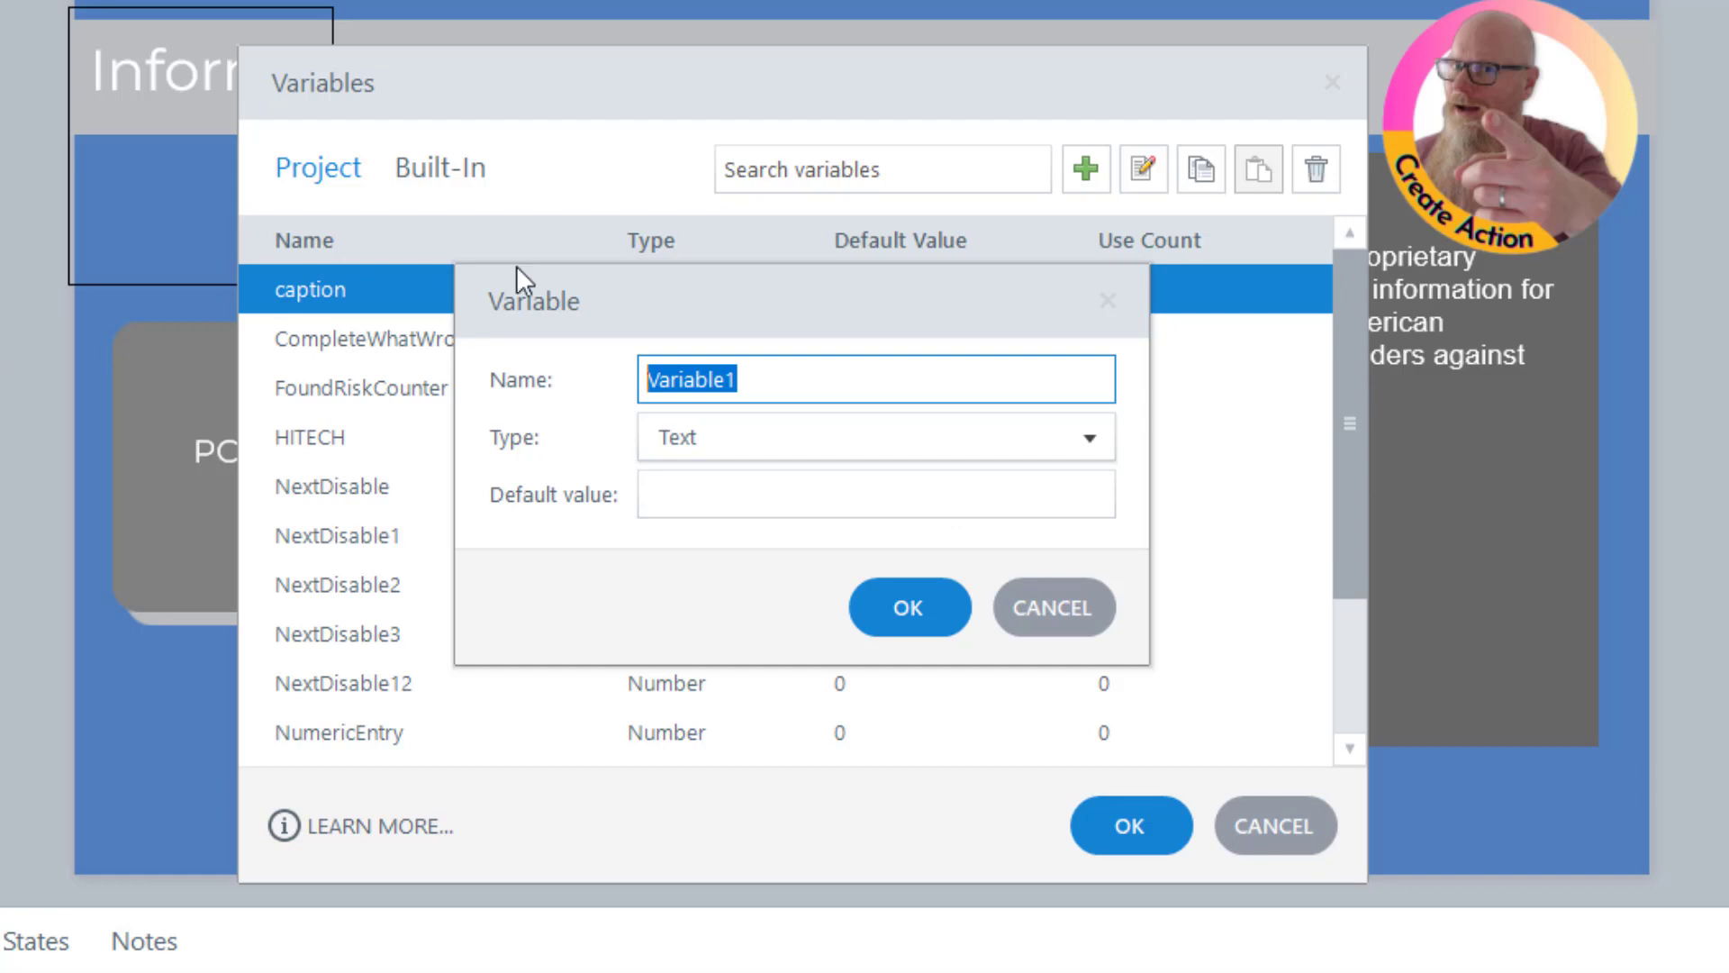
type("V1")
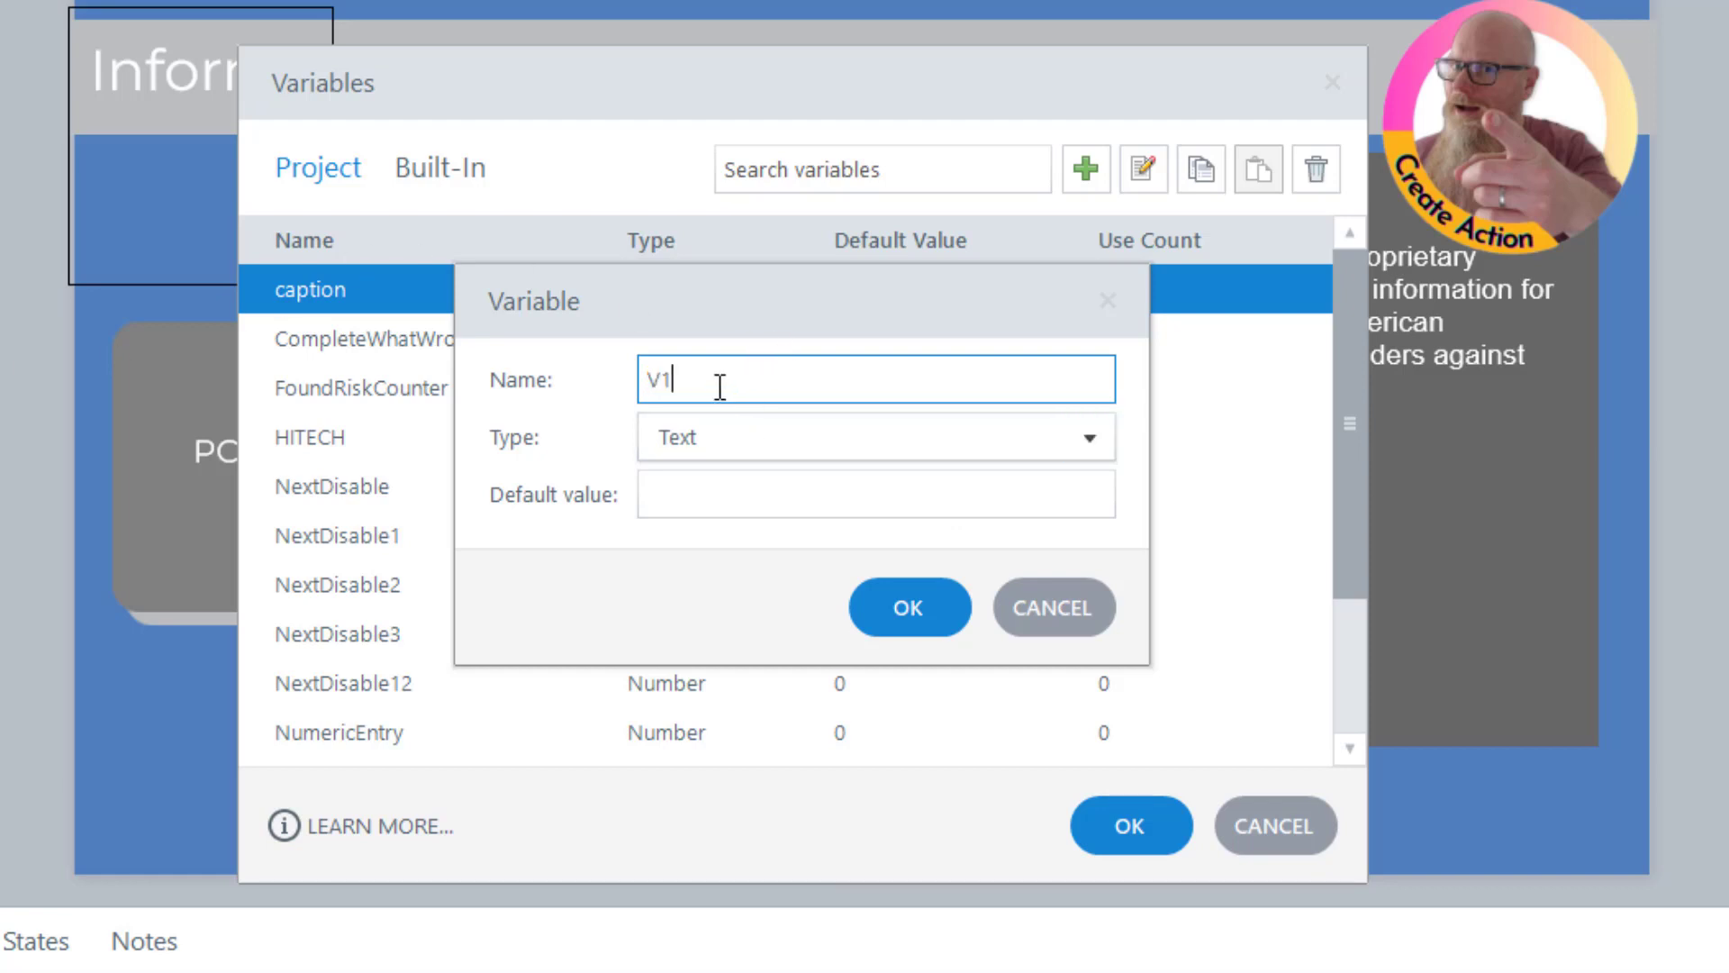
left_click(770, 441)
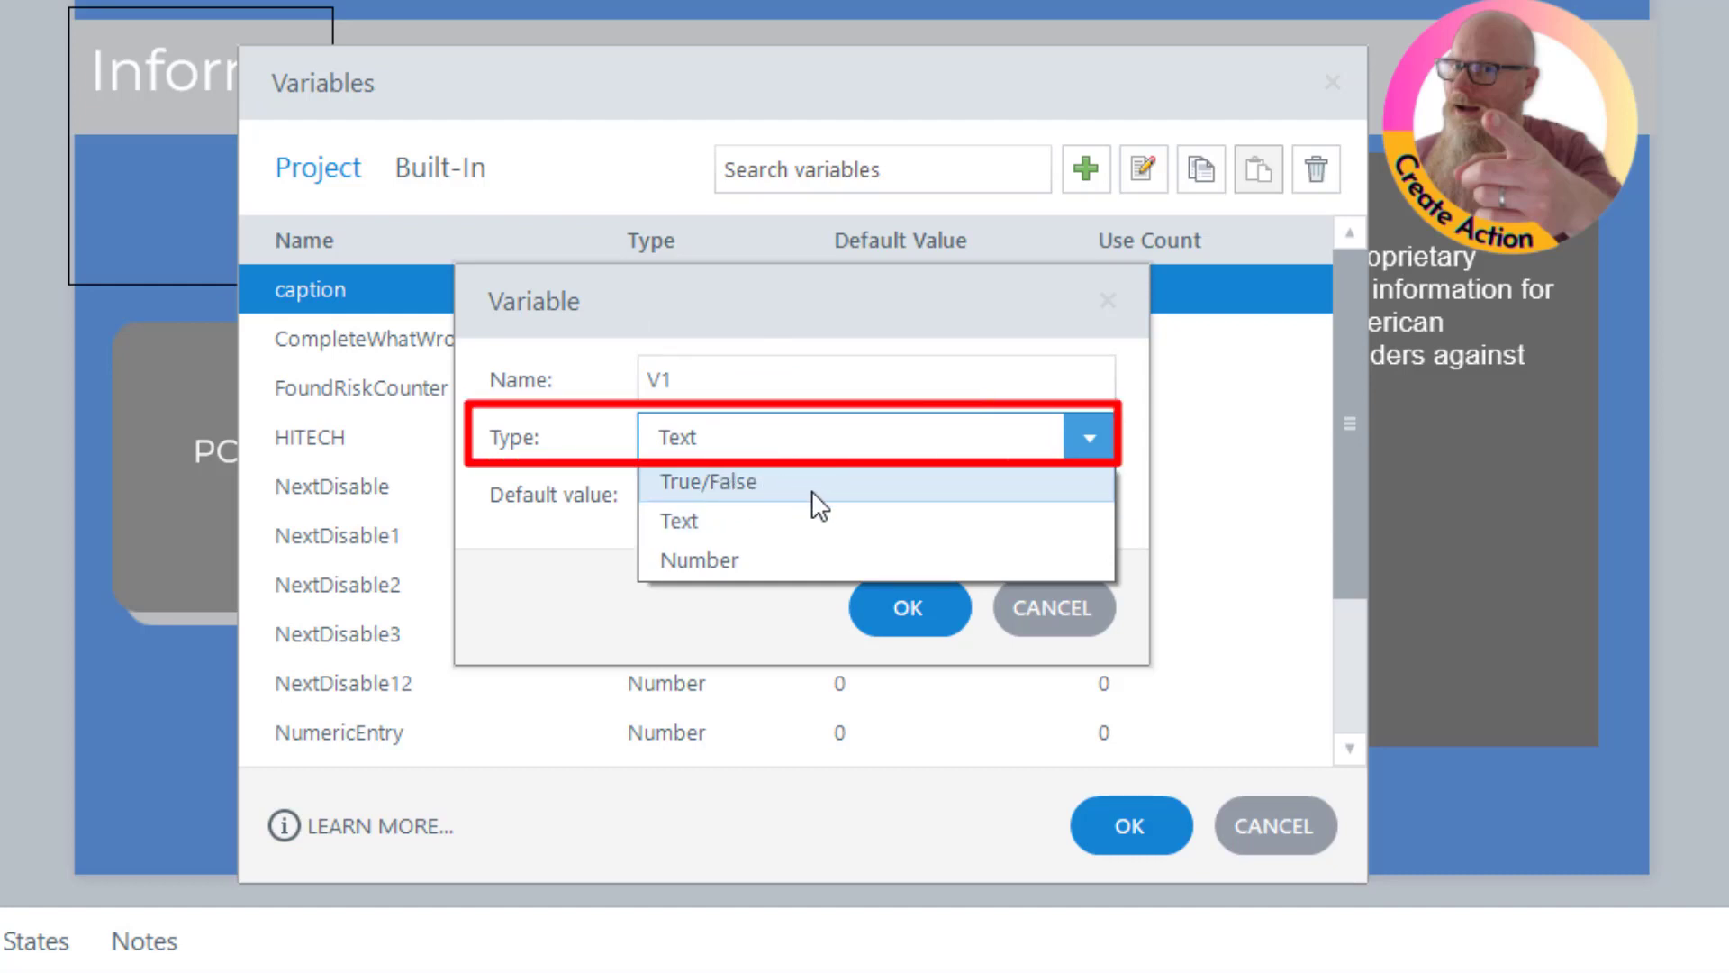
left_click(755, 486)
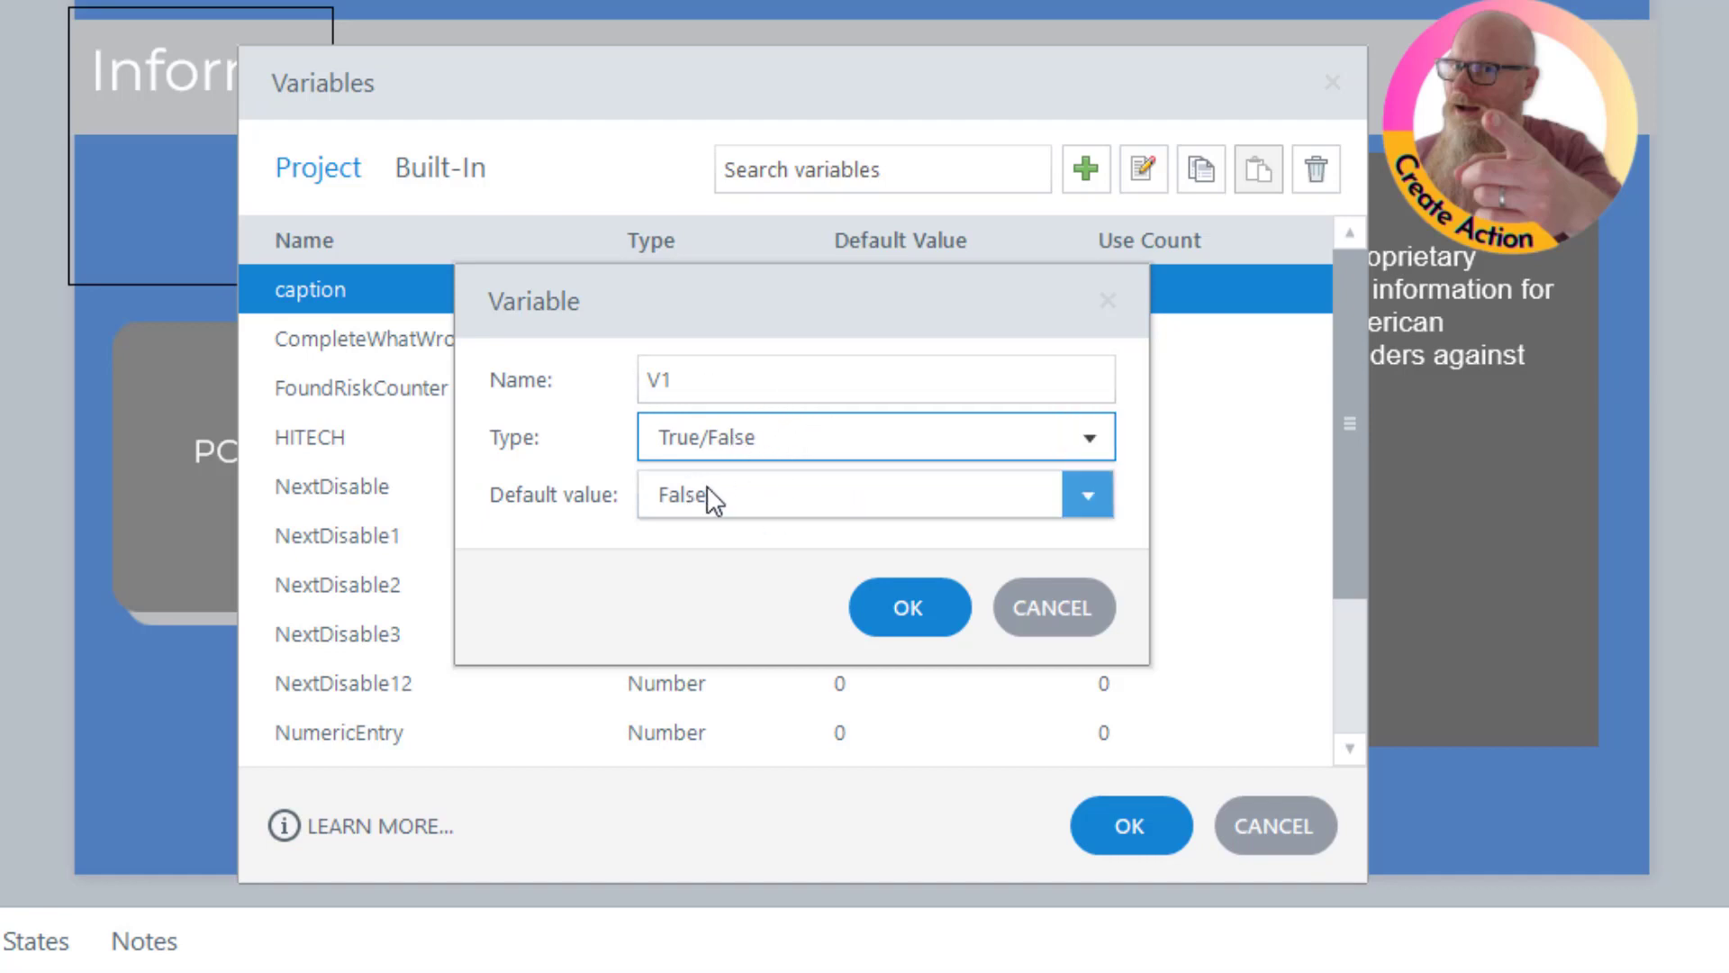
left_click(937, 618)
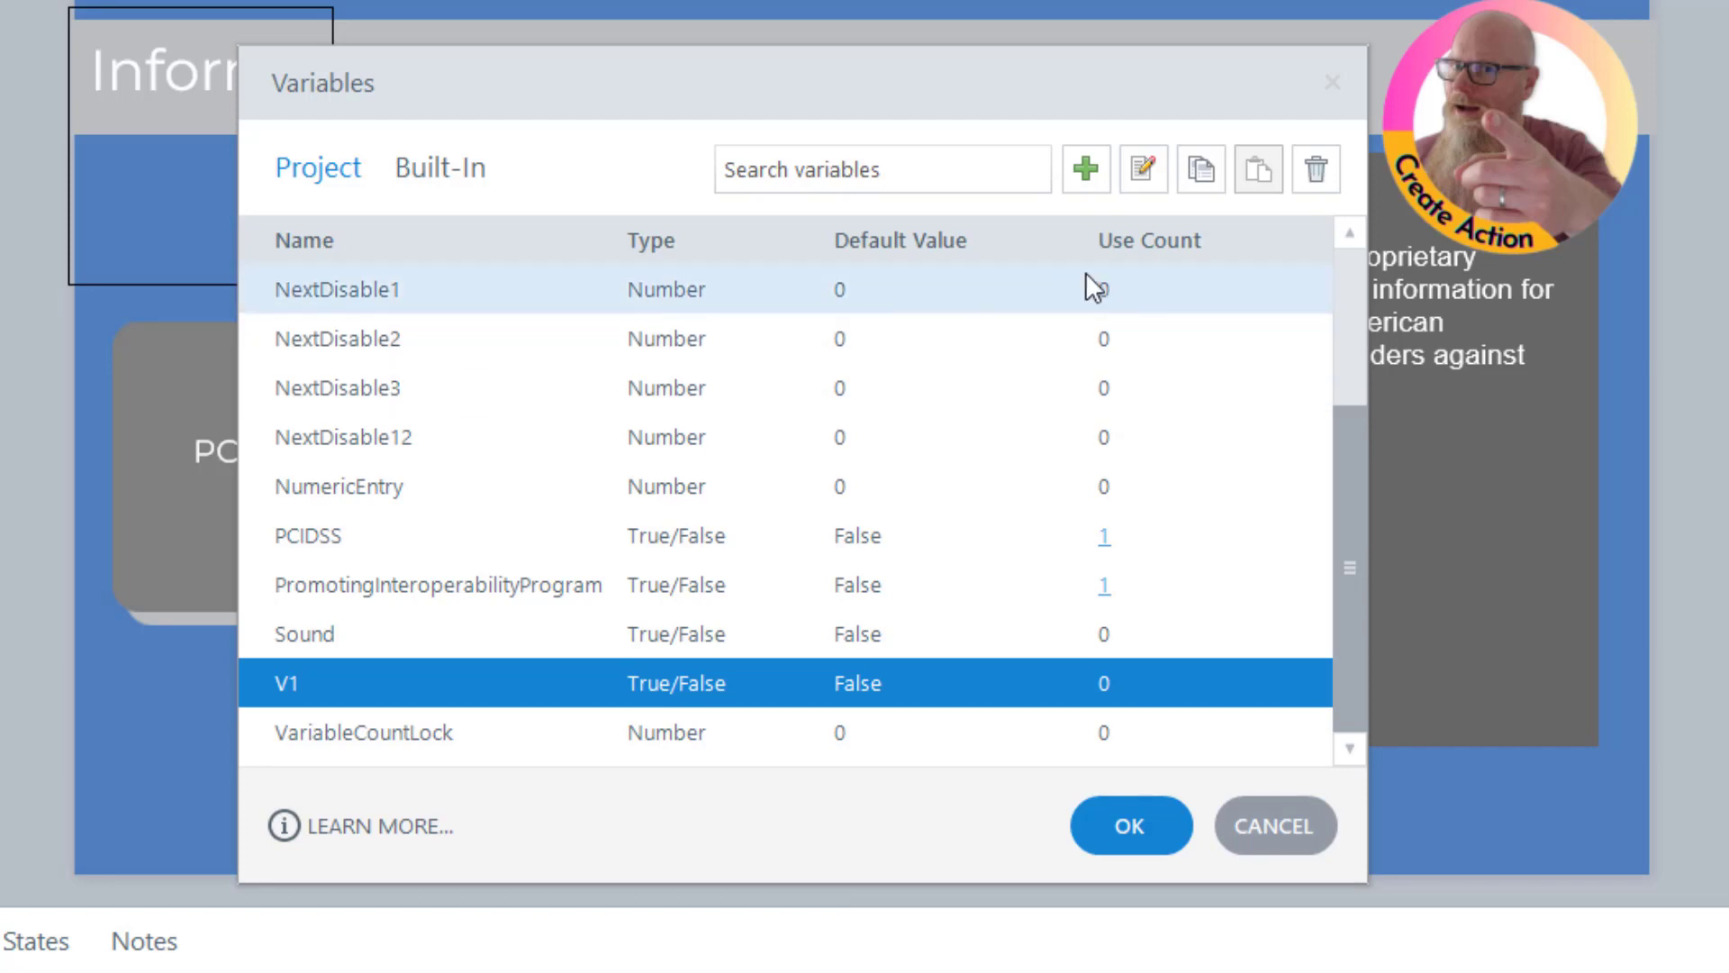
- Create a second True/False project variable named V2
left_click(1090, 171)
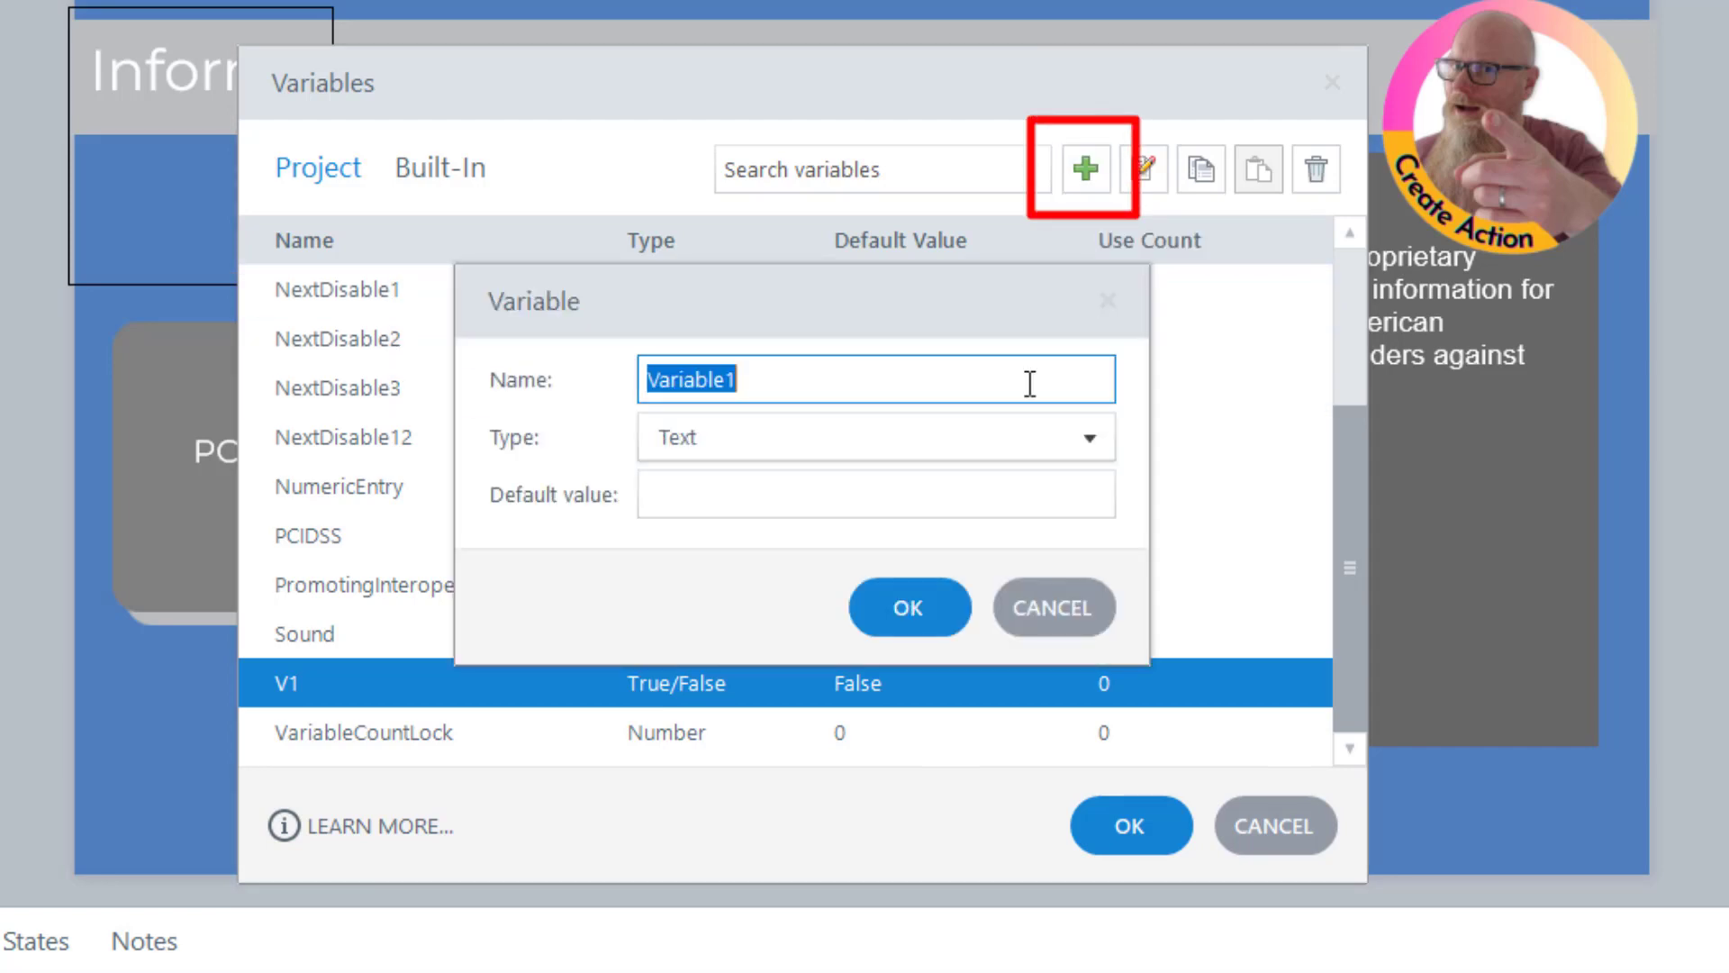
type("V2")
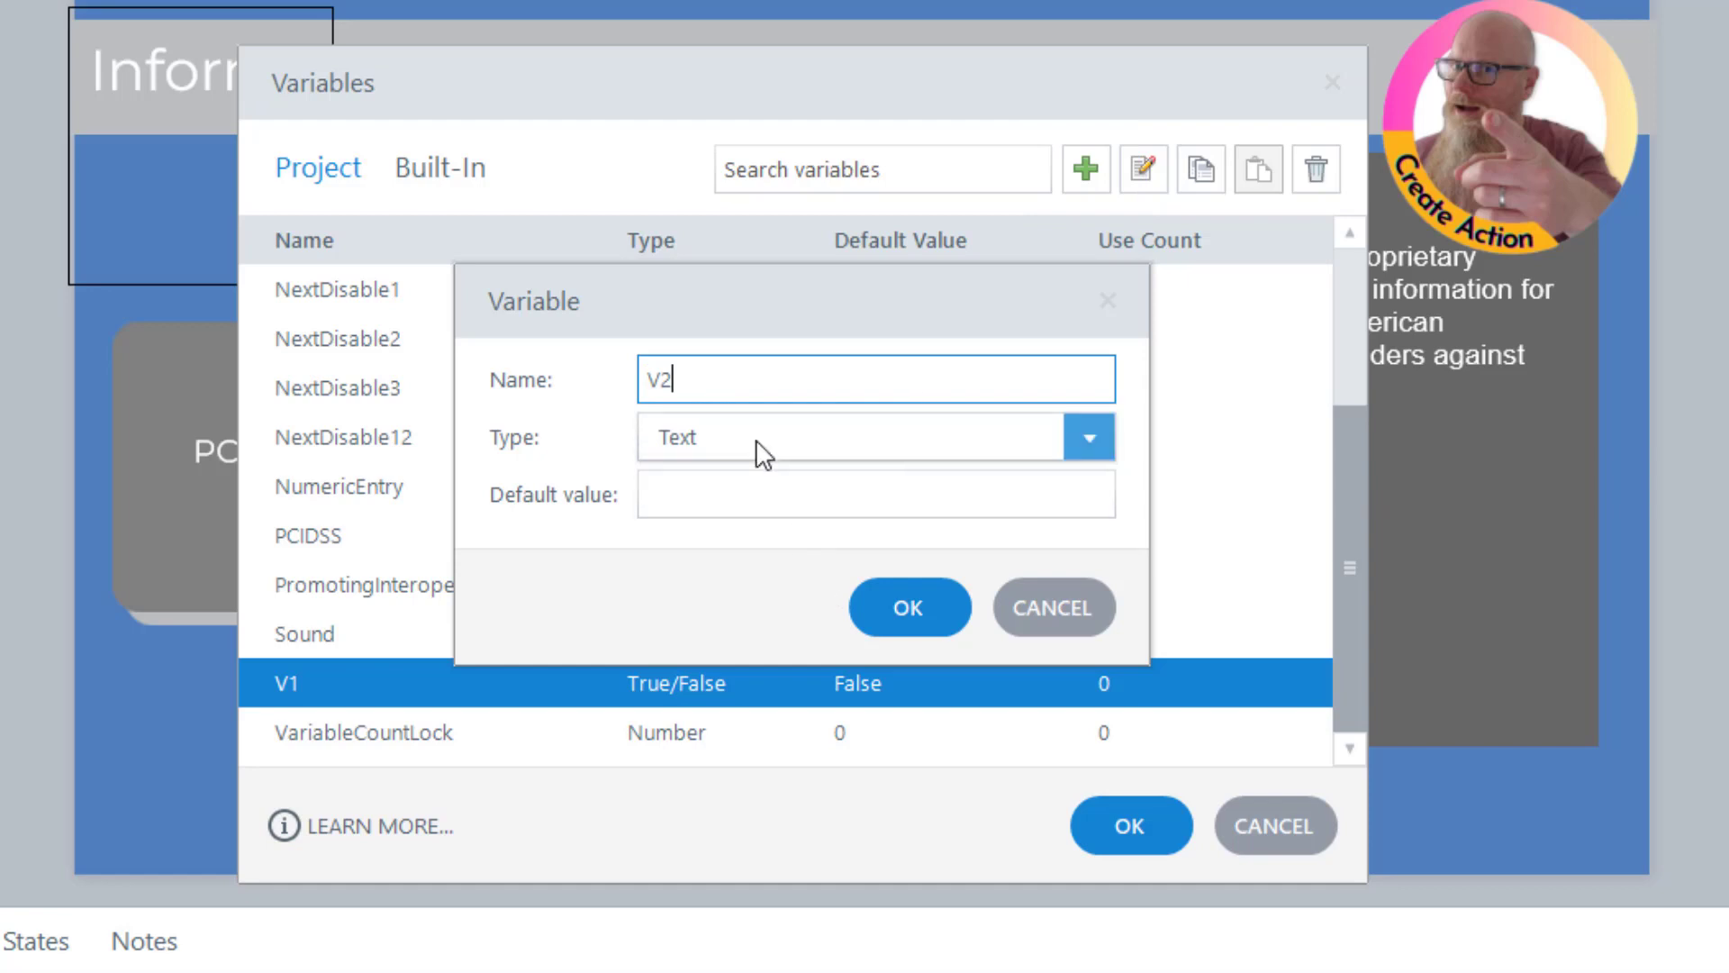
left_click(754, 440)
left_click(754, 484)
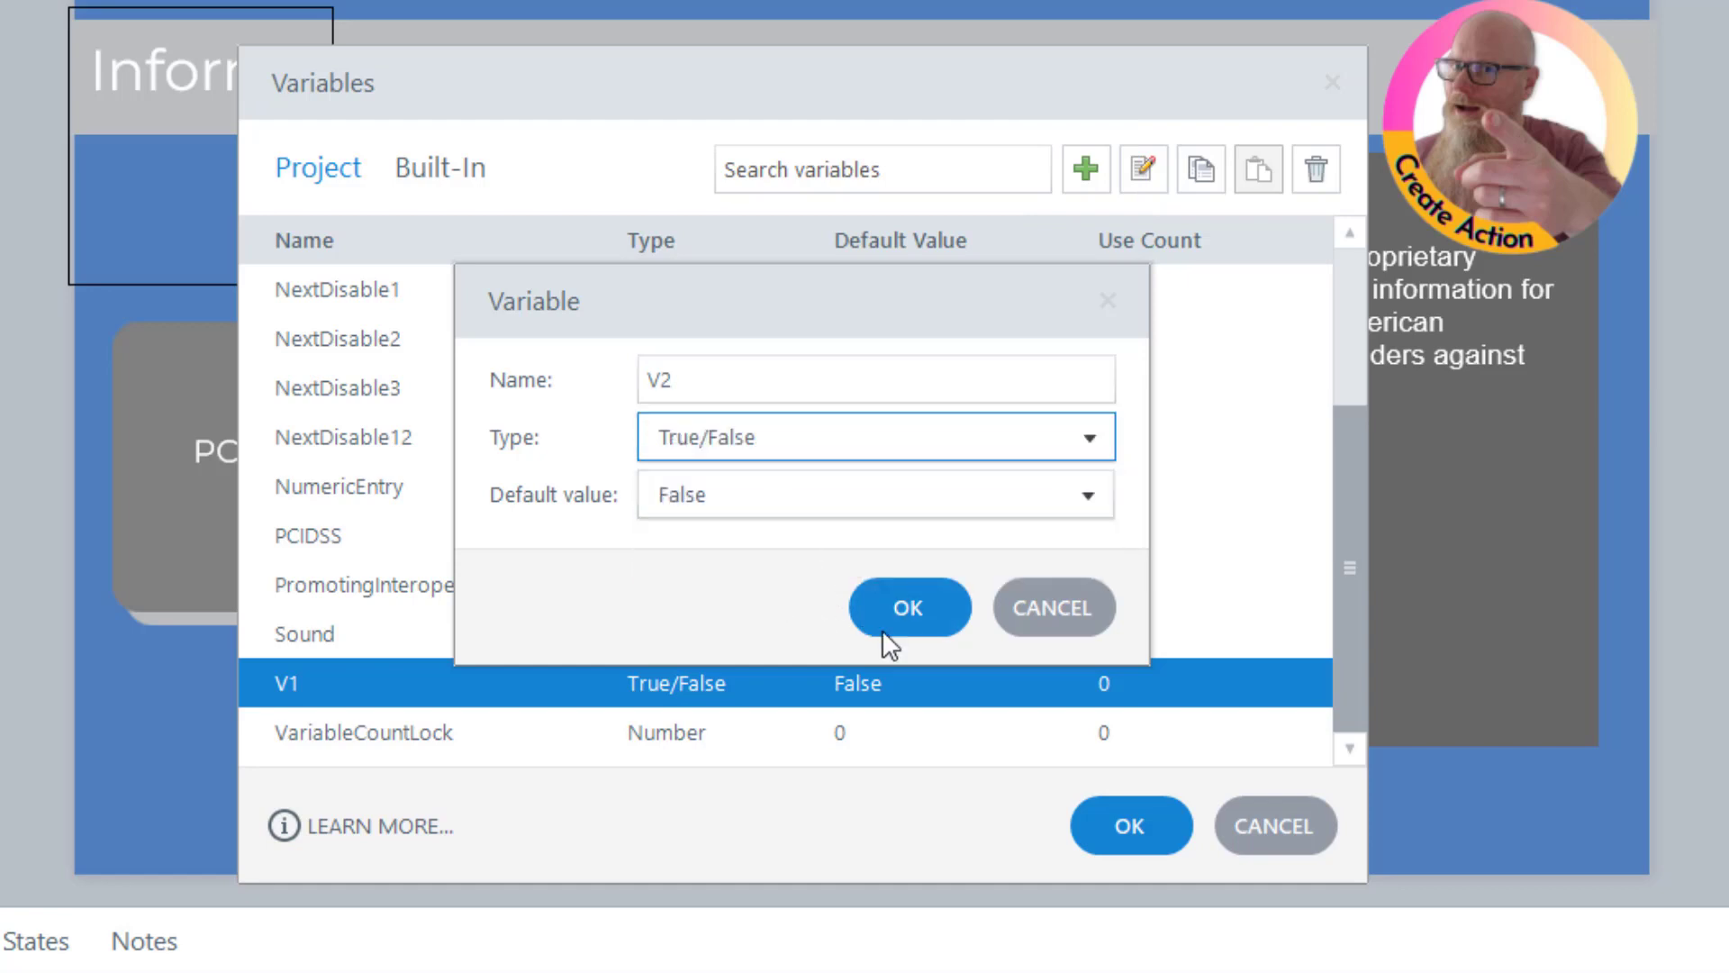
left_click(937, 616)
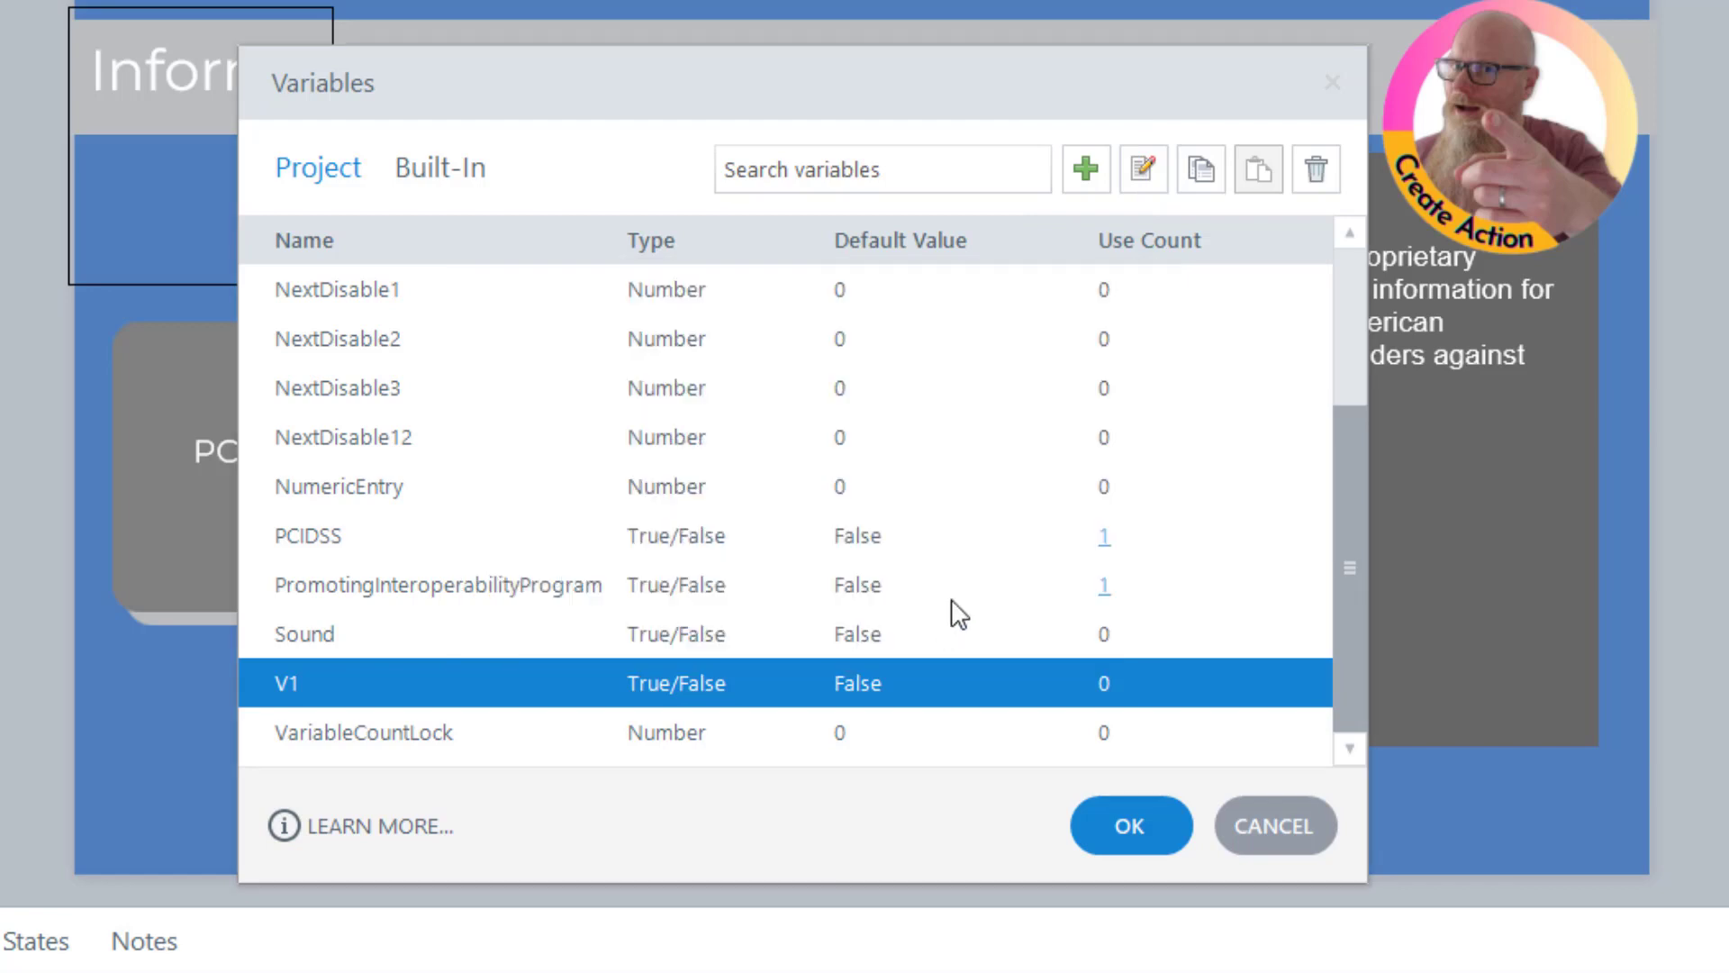
- Create a third True/False project variable named V3
left_click(1087, 172)
type("V3")
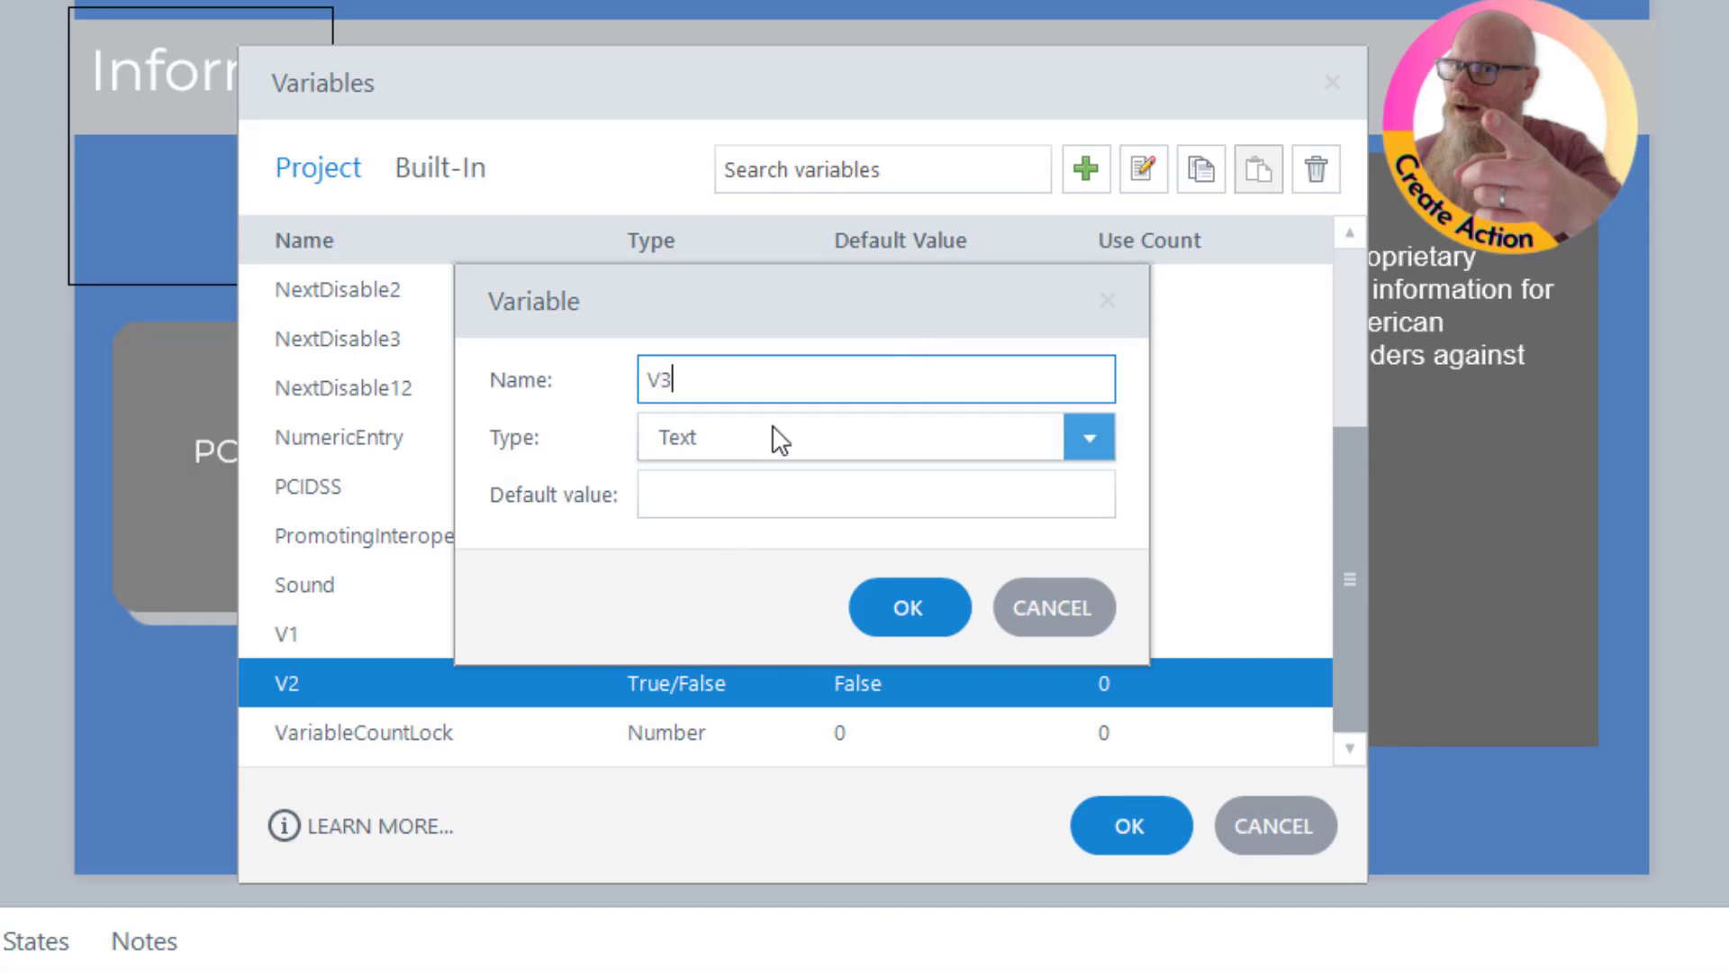
left_click(772, 437)
left_click(764, 486)
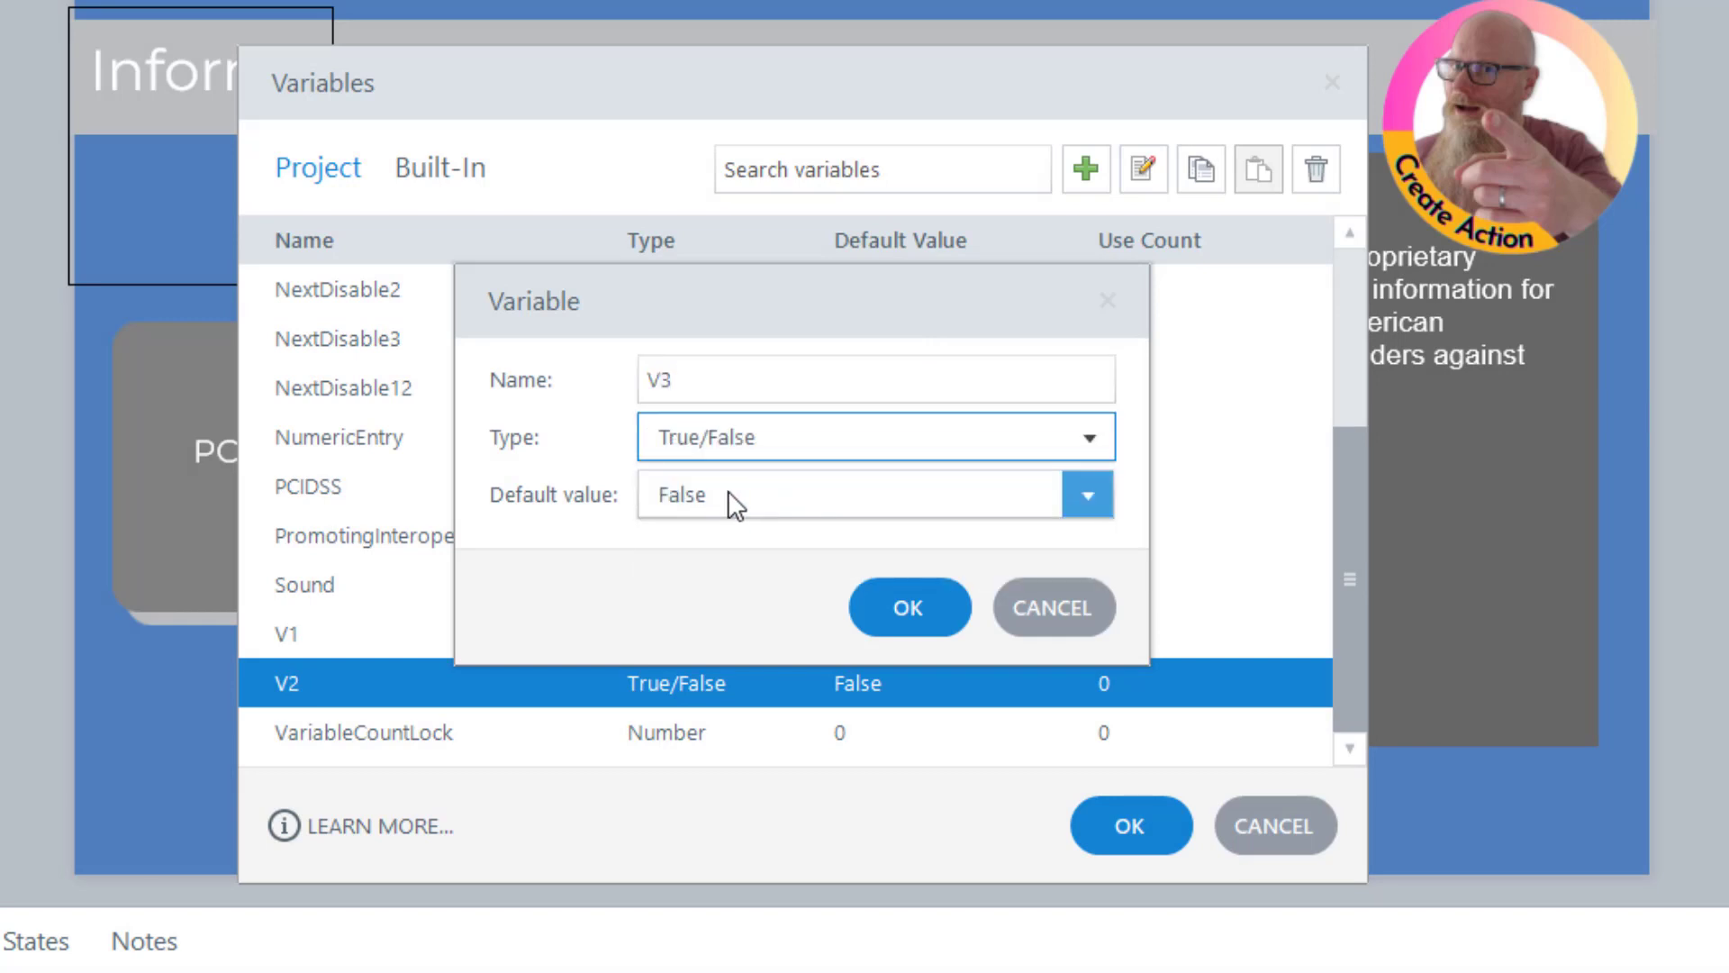
left_click(933, 618)
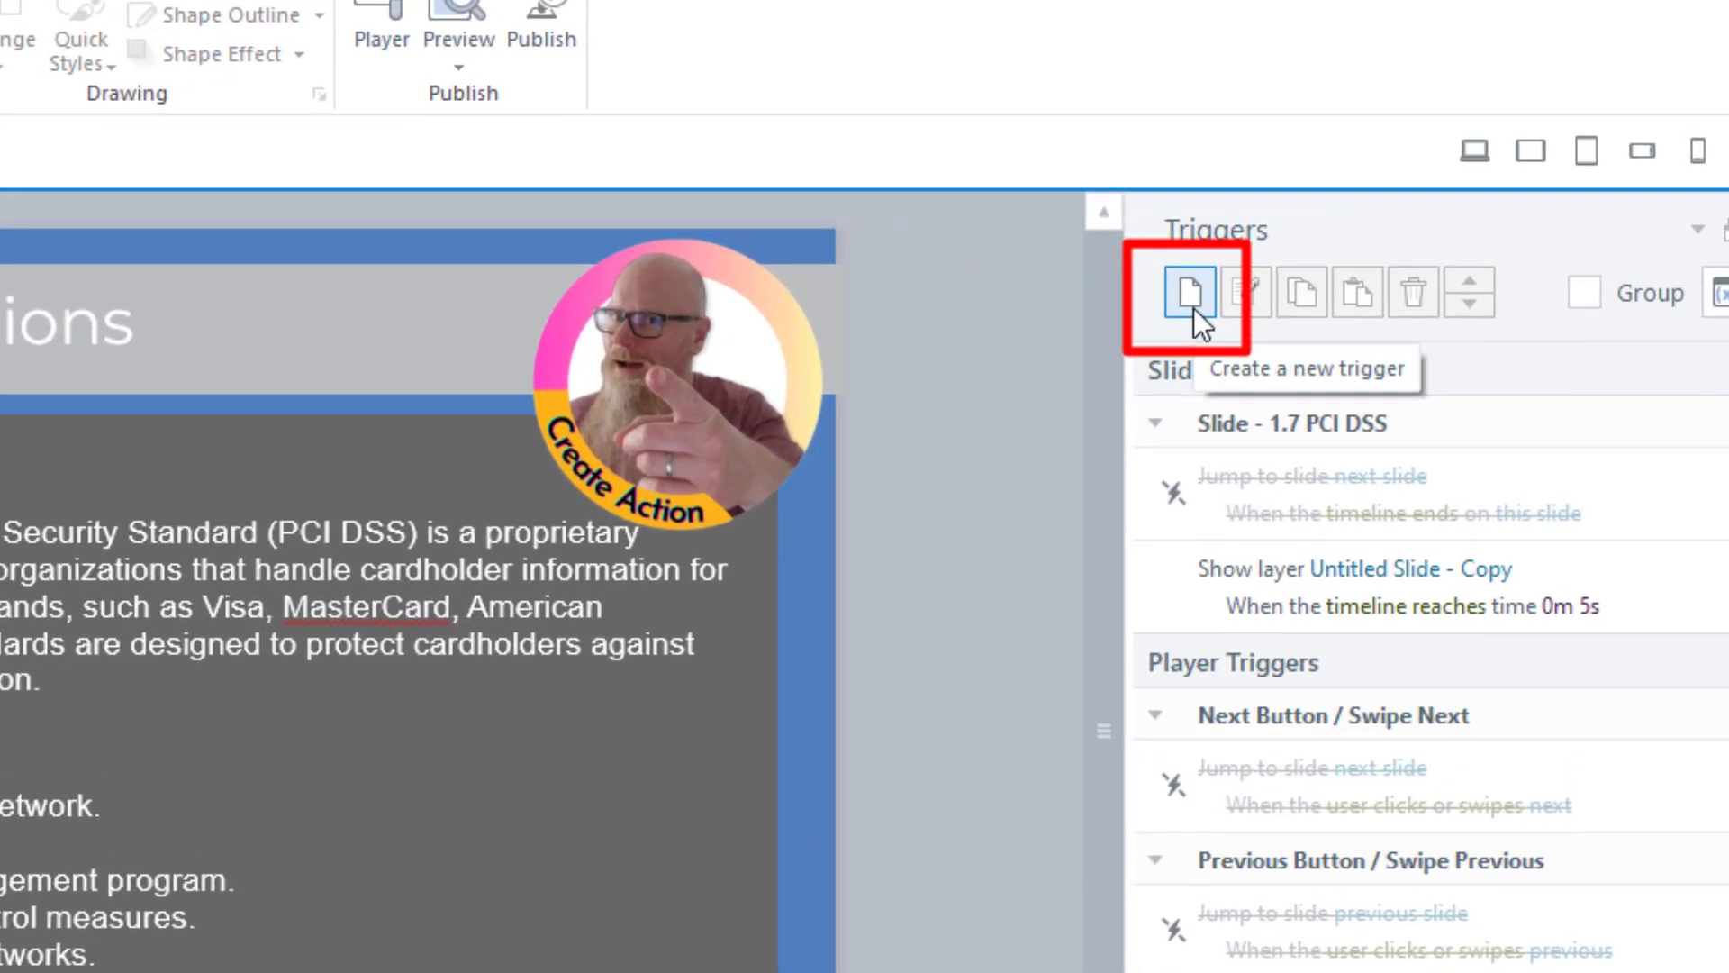
- Add an Adjust variable trigger on slide 1.7 setting V1 to True when the timeline starts
left_click(1202, 308)
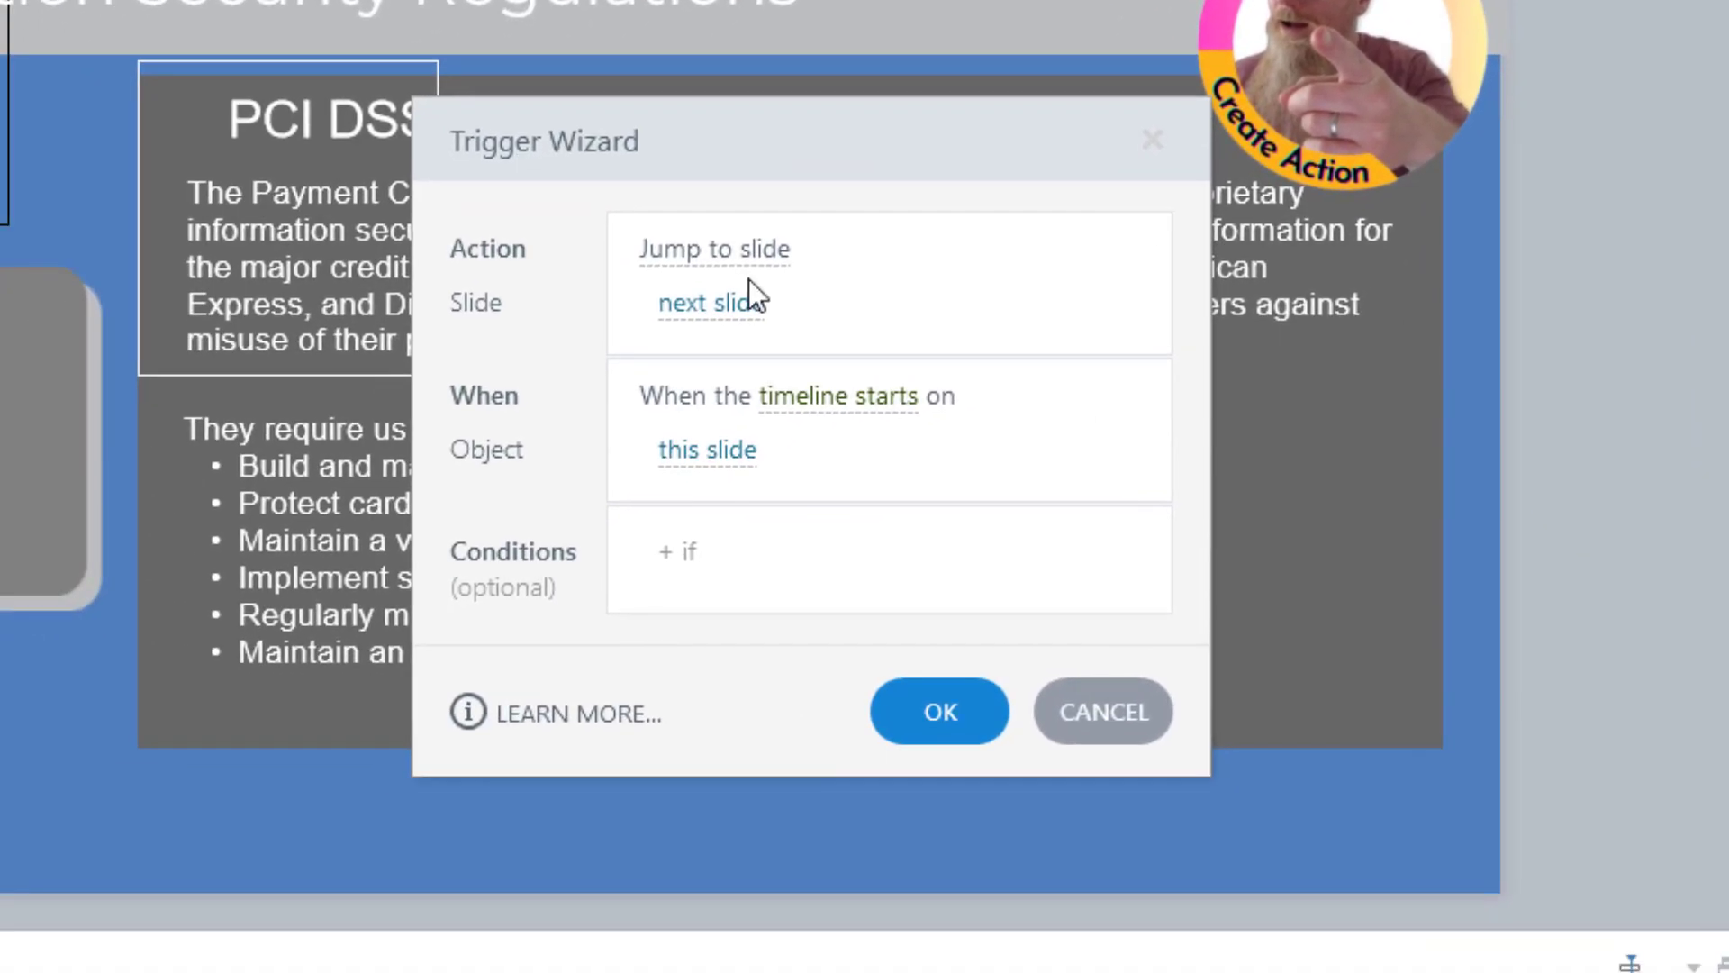
left_click(734, 250)
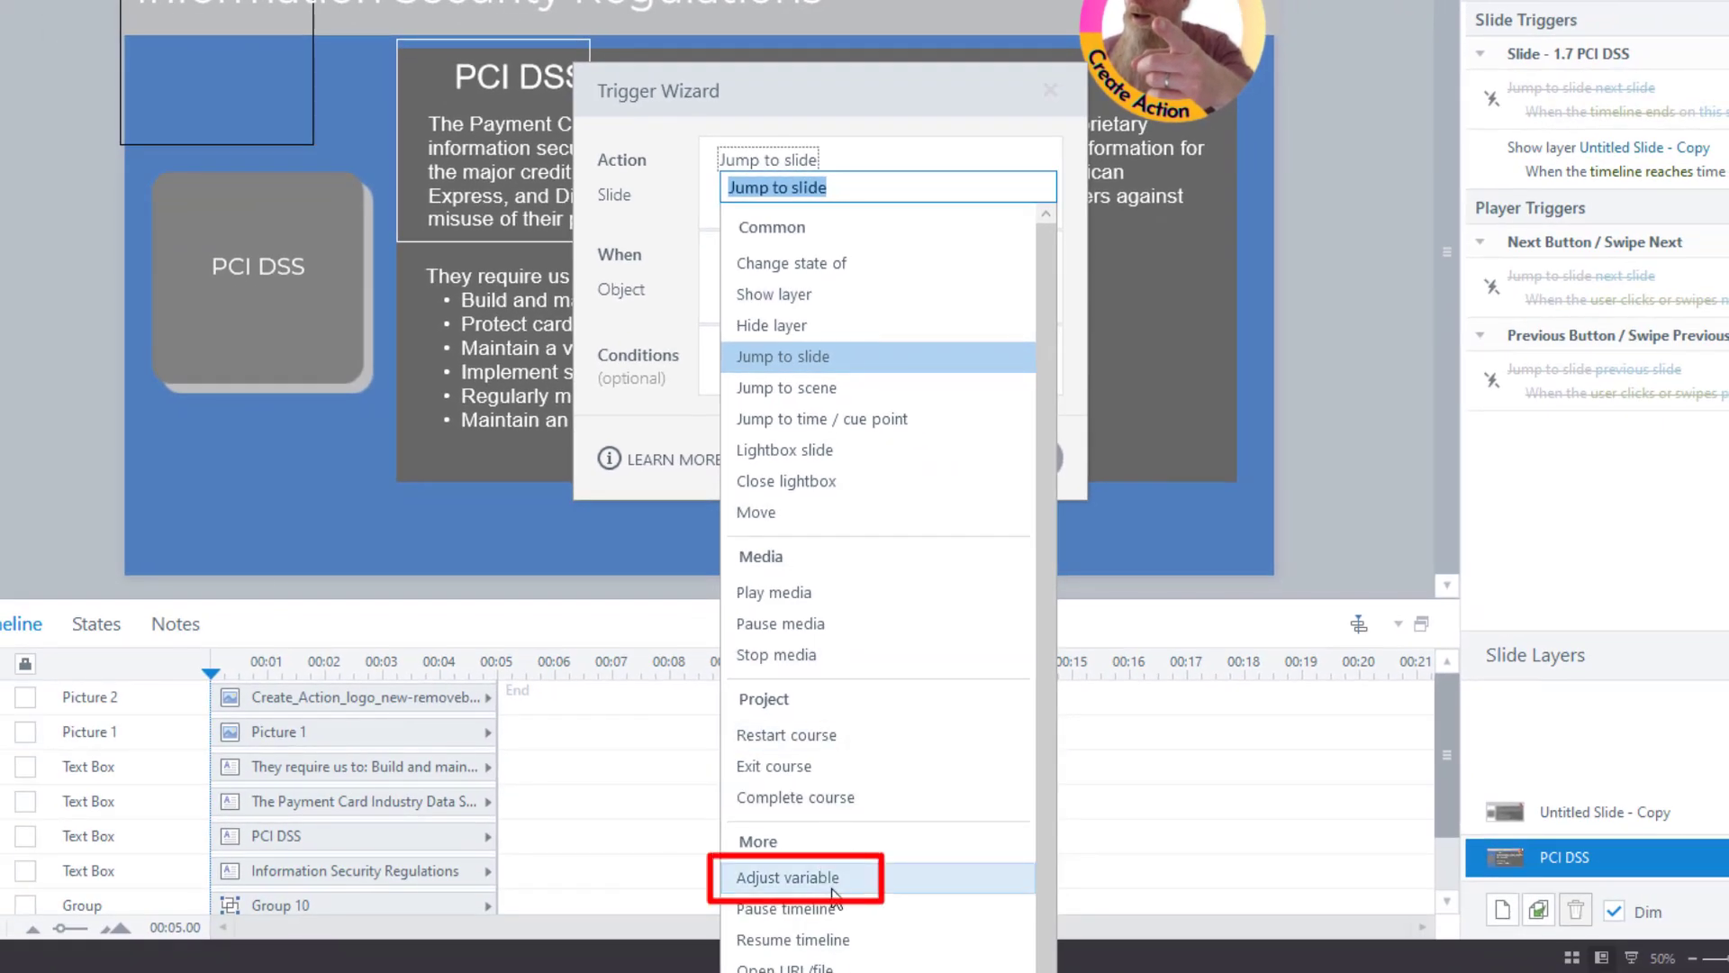
left_click(837, 887)
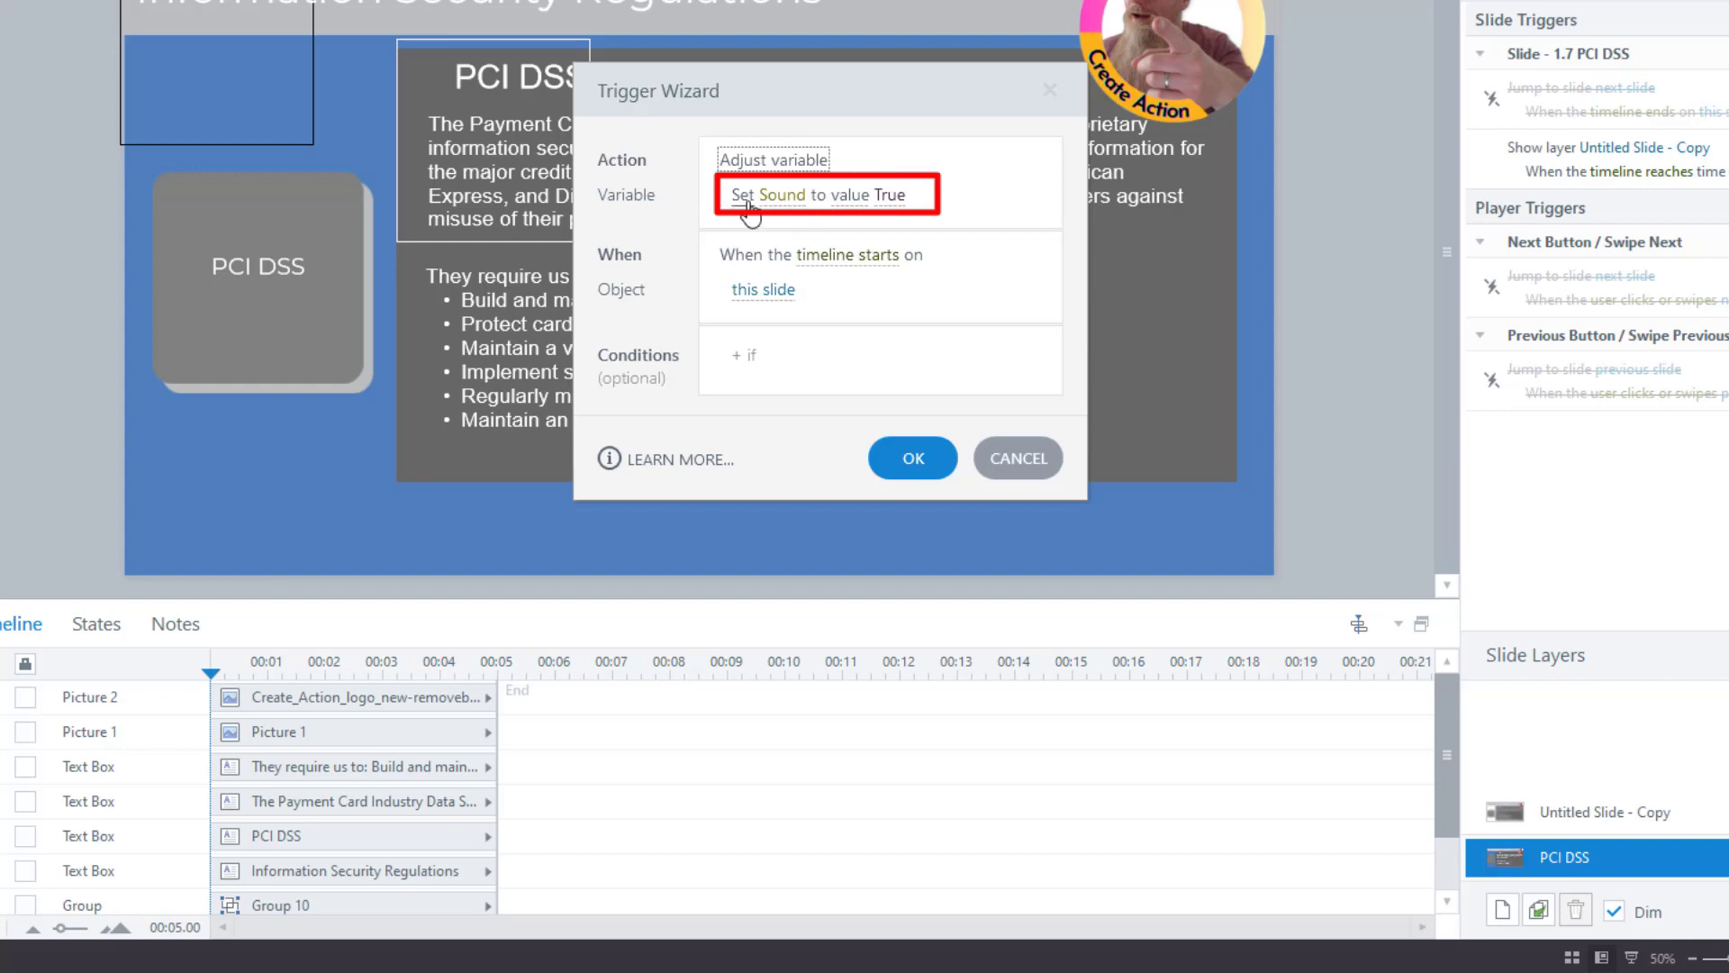
left_click(791, 206)
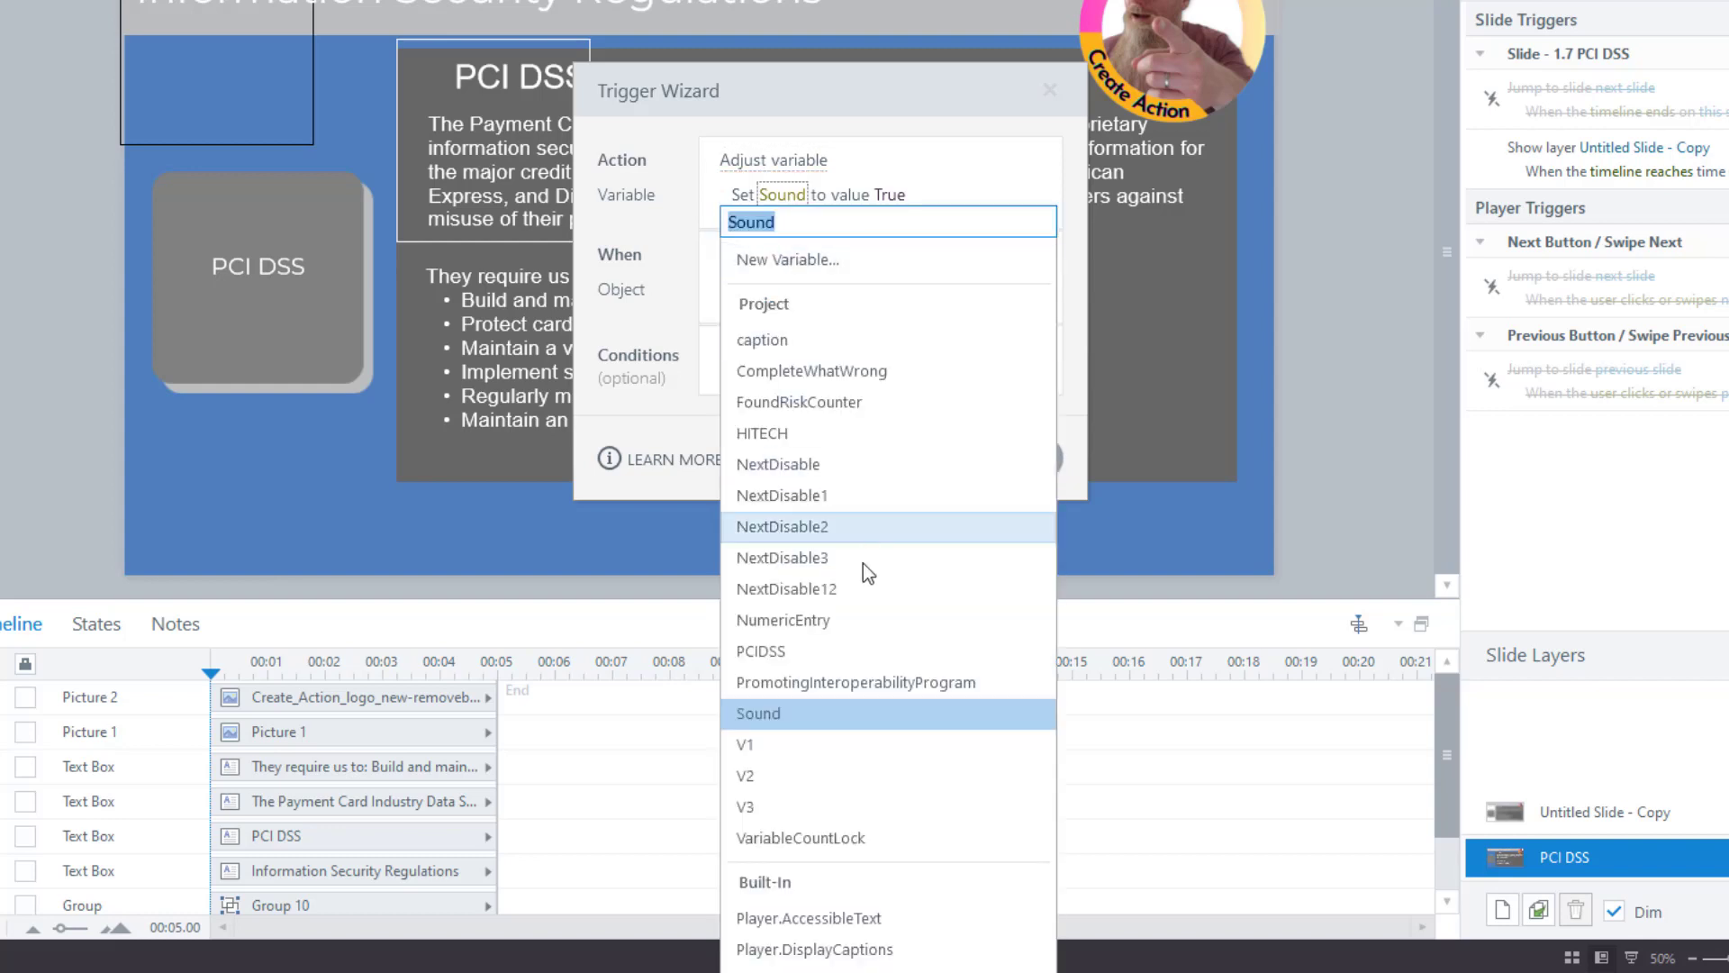
left_click(777, 746)
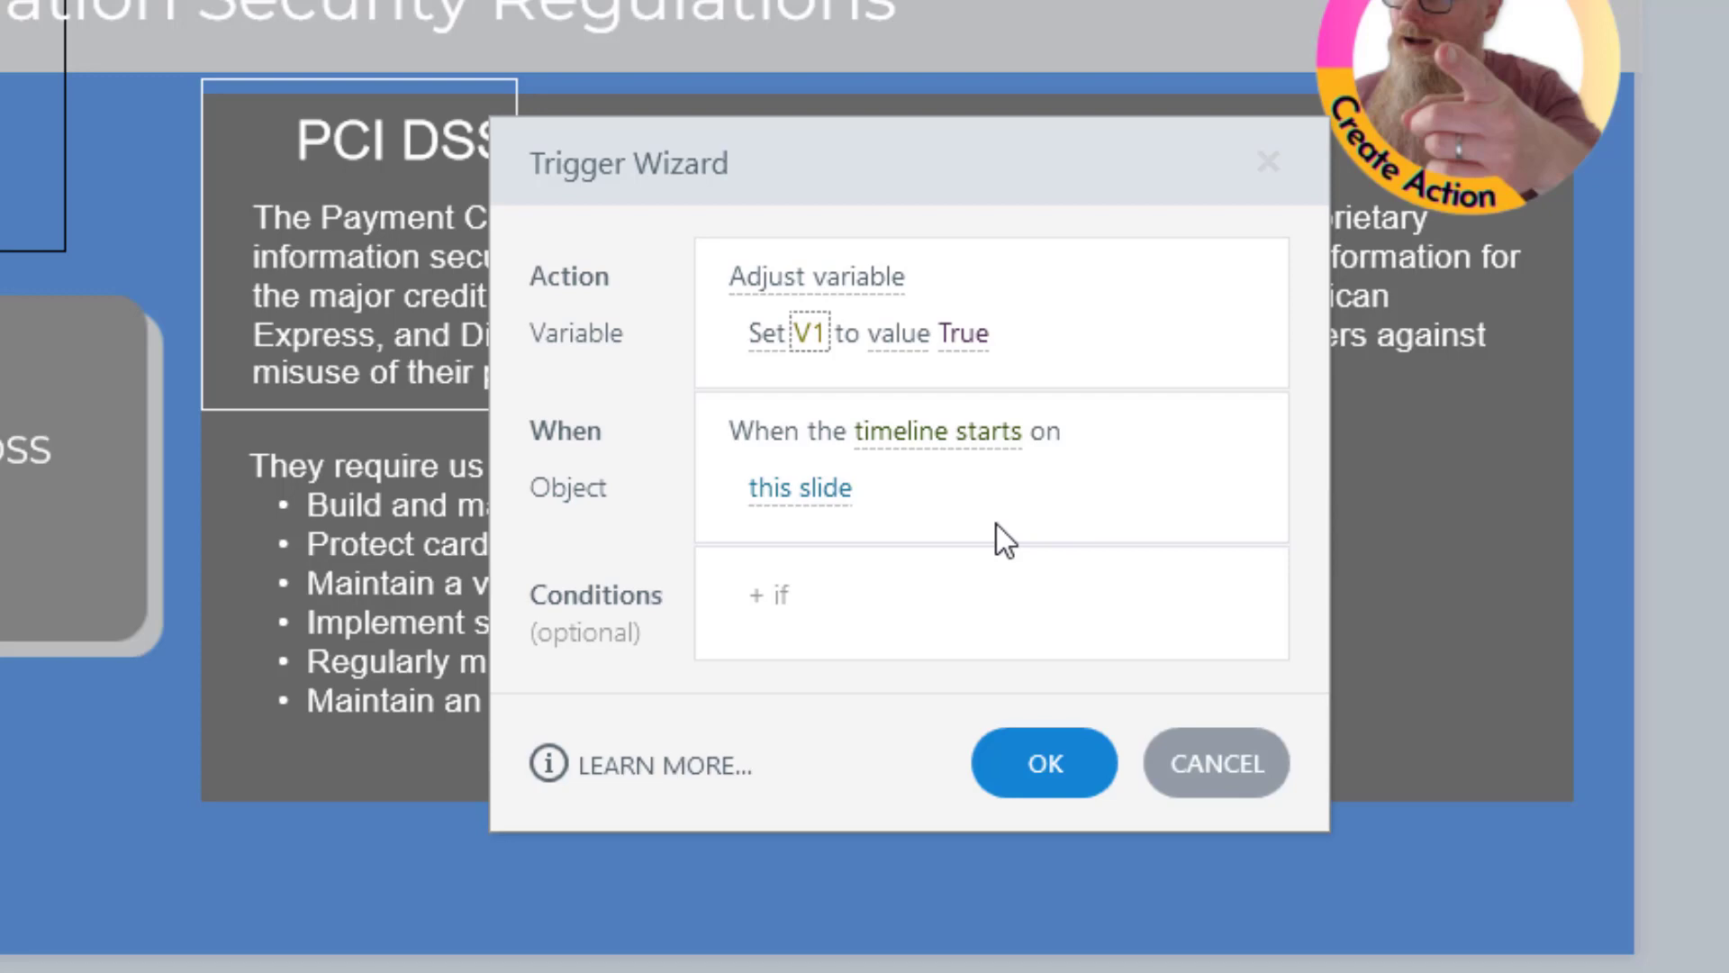
left_click(1036, 761)
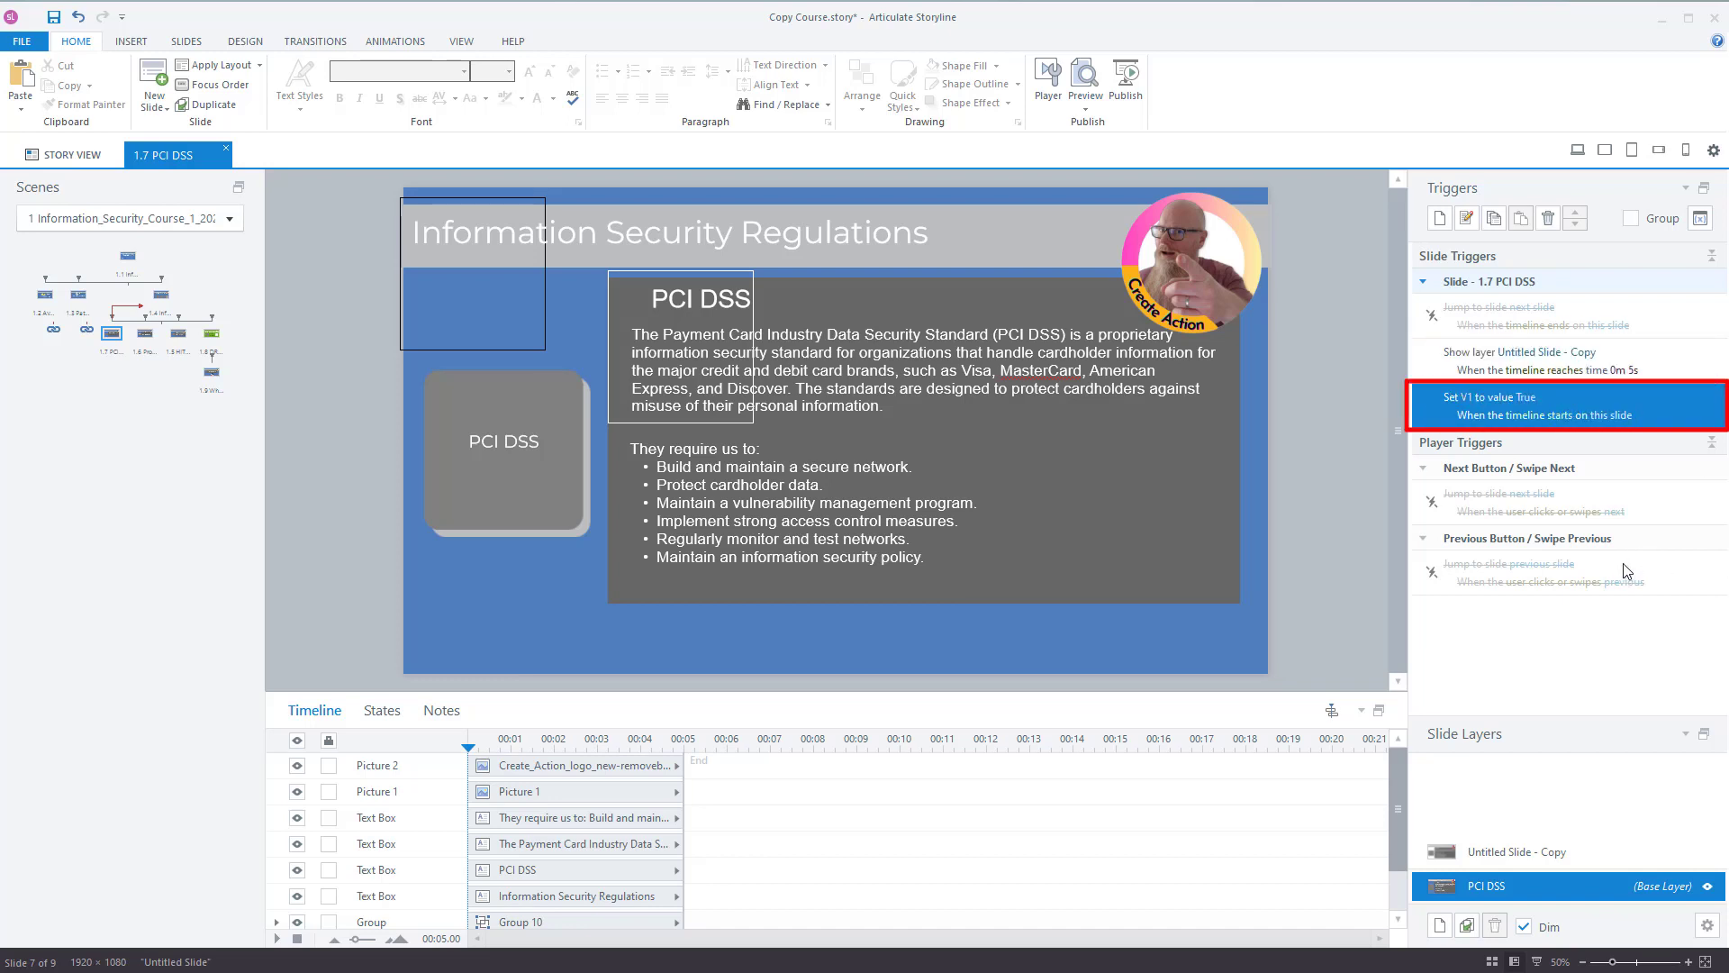
- Copy the Set V1 trigger to slide 1.6 and change it to set V2 to True
key("ctrl+c")
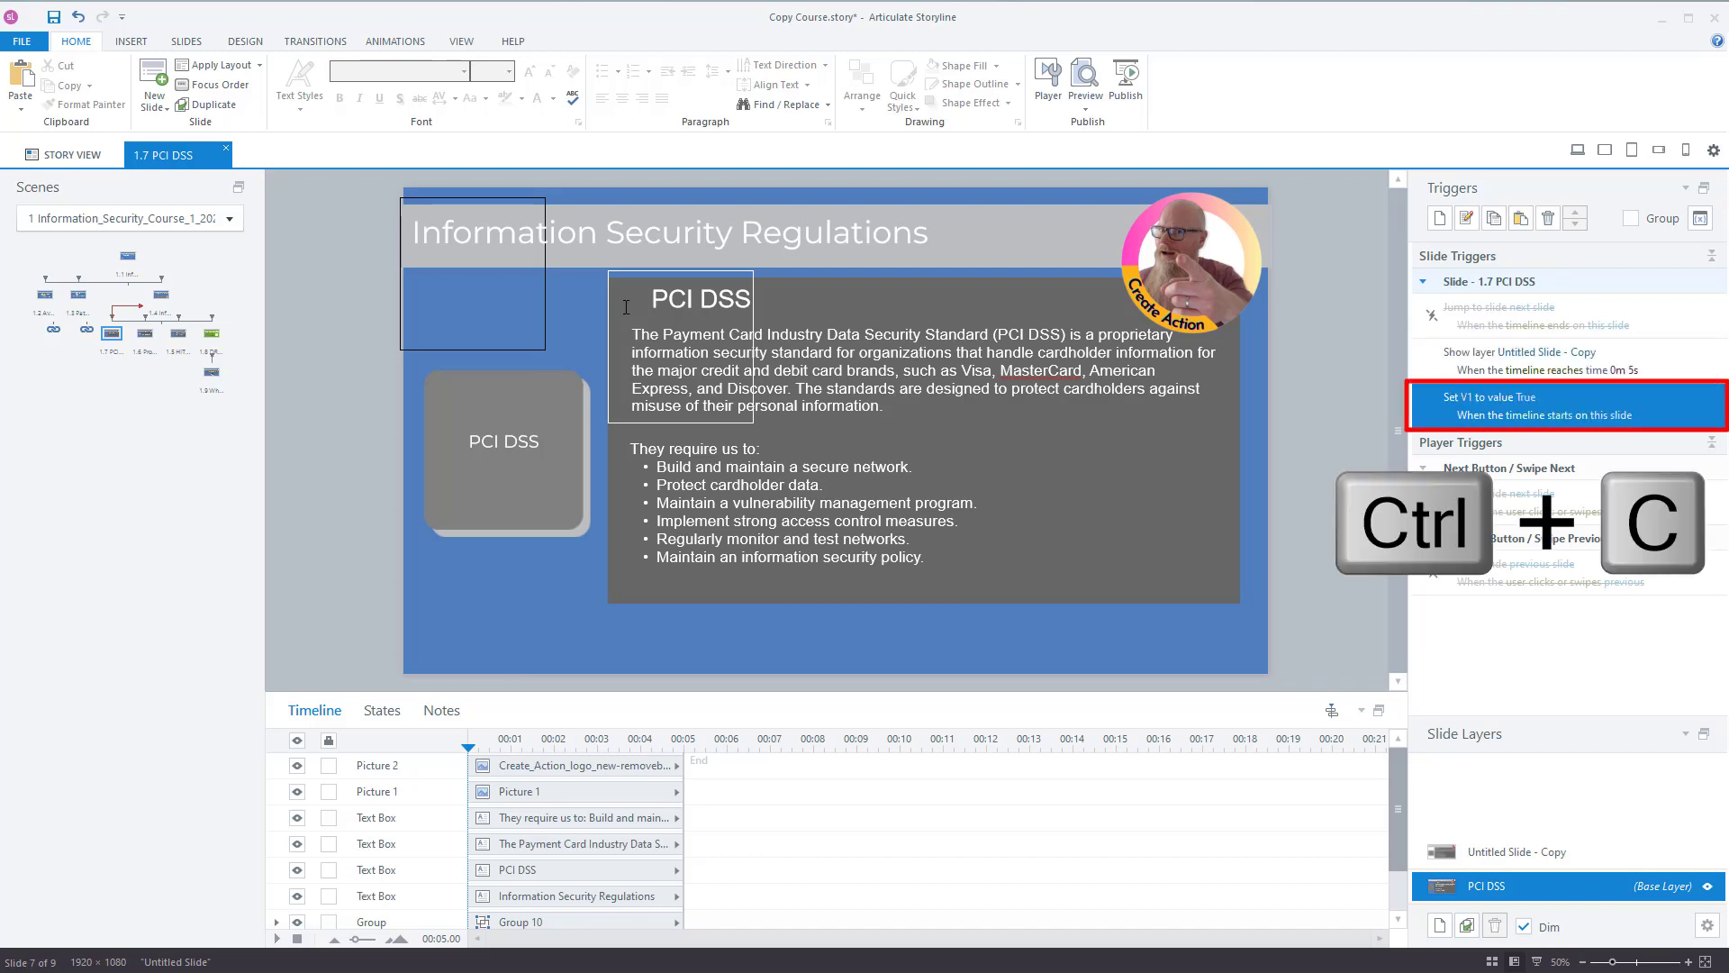
left_click(145, 335)
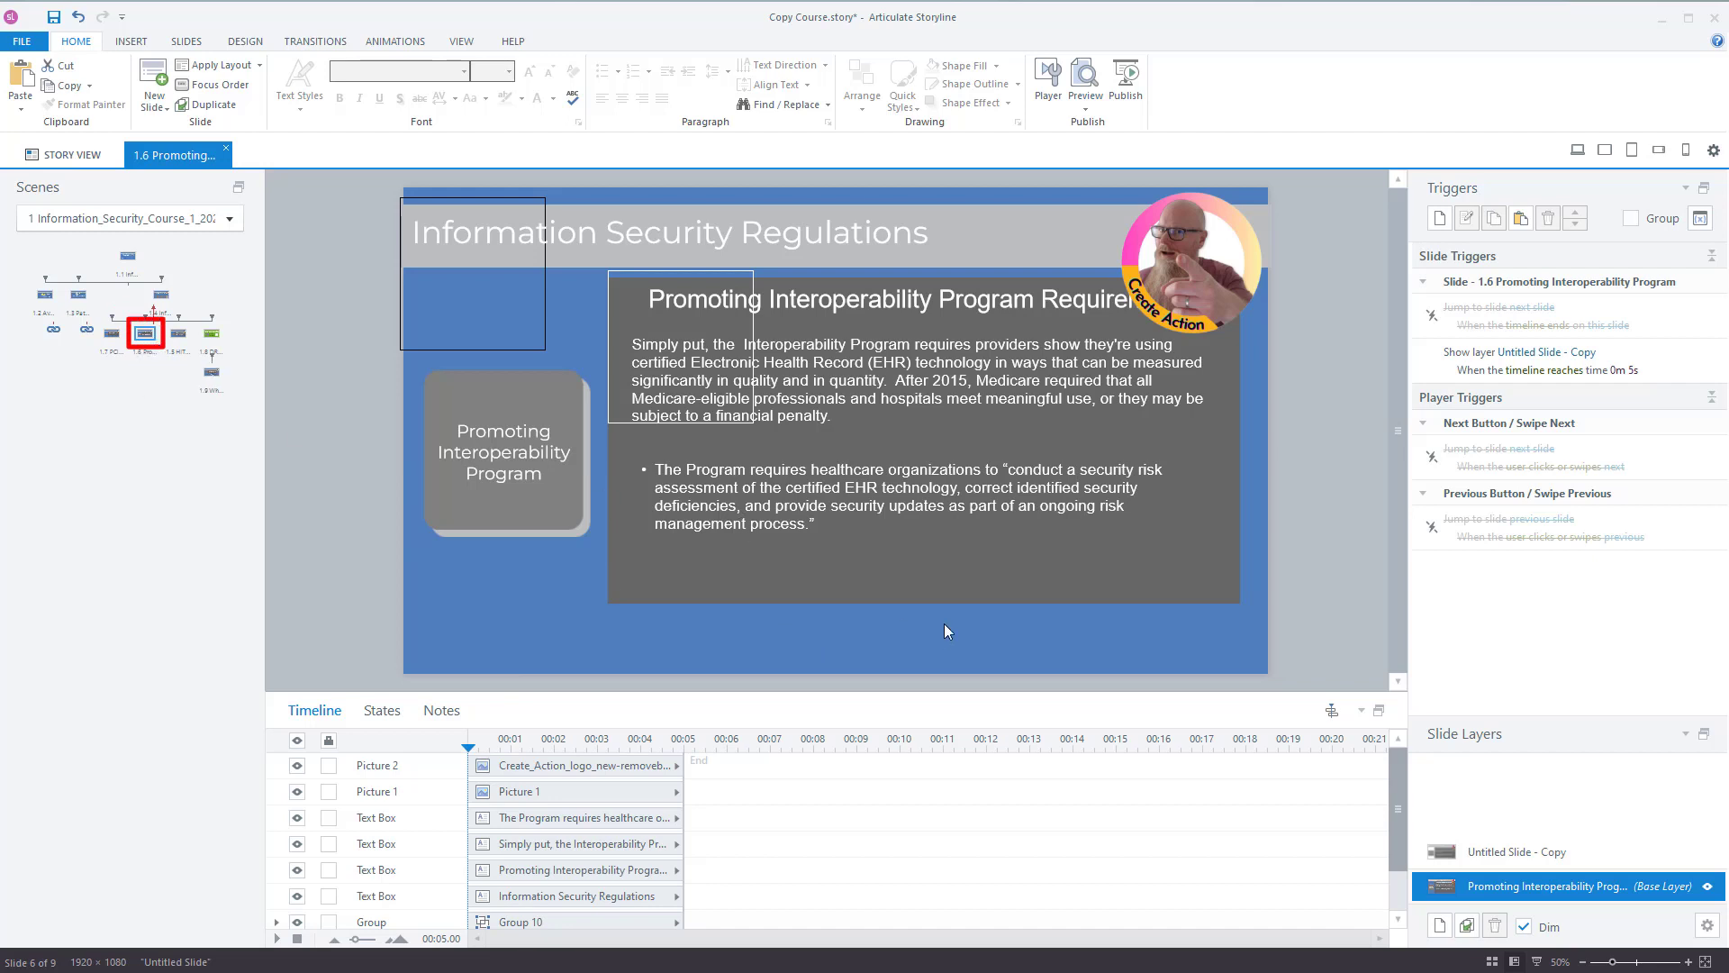
key("ctrl+v")
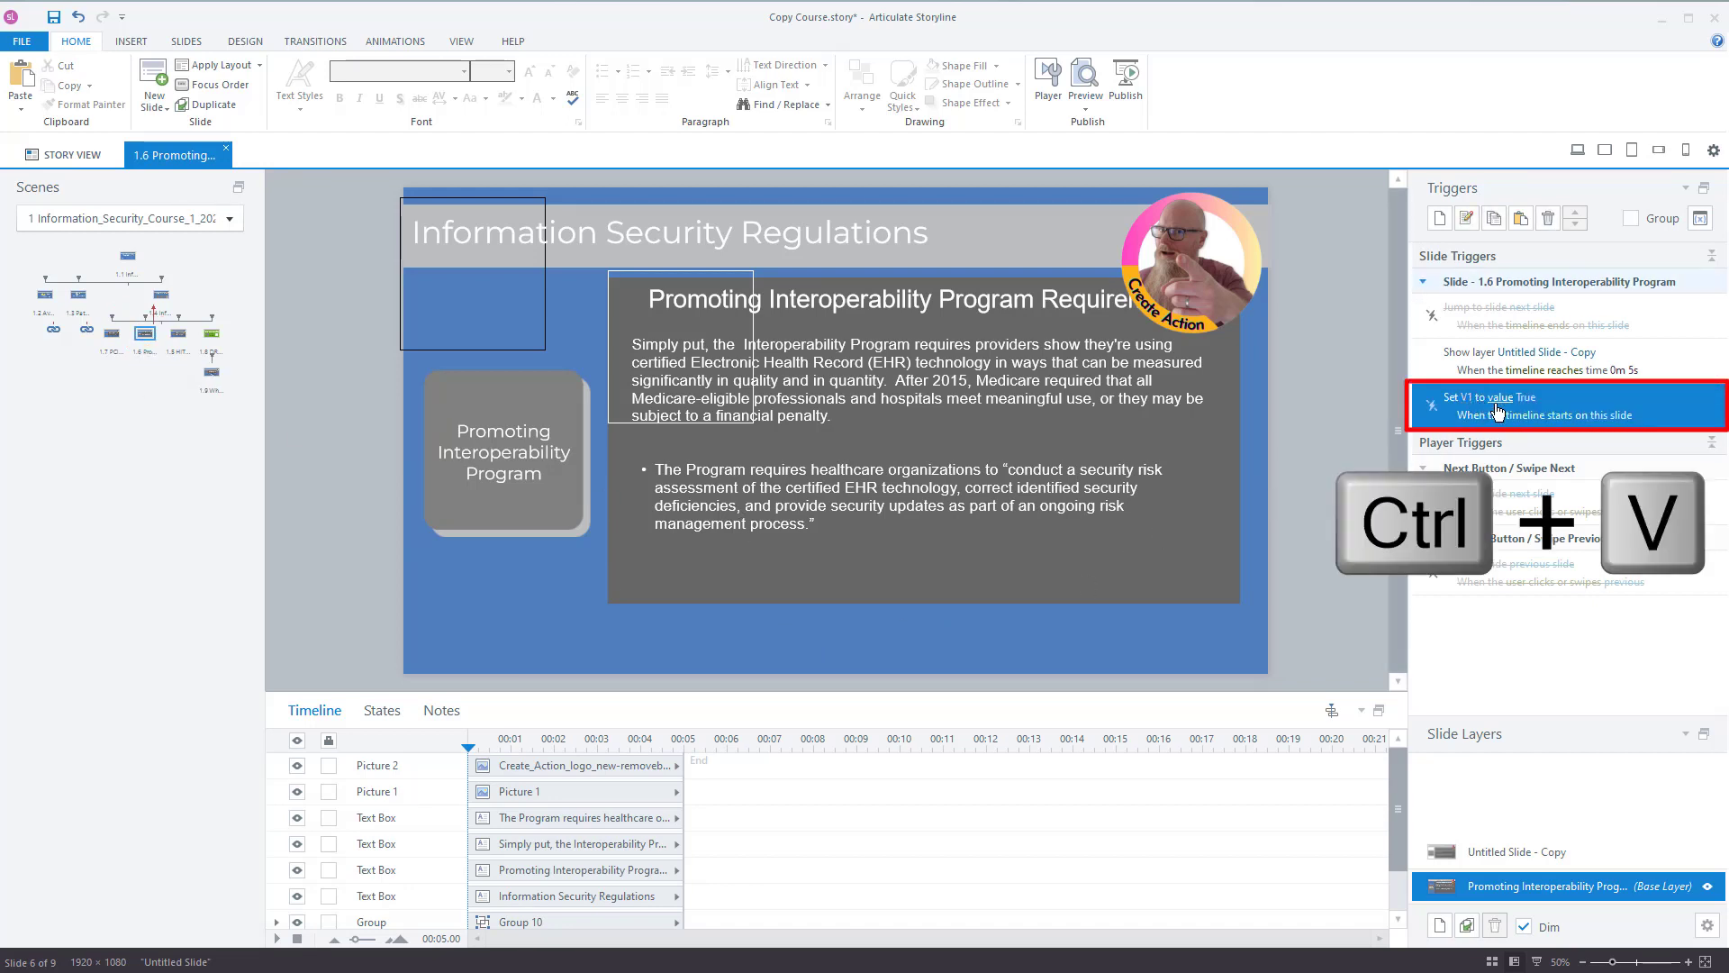
left_click(1468, 400)
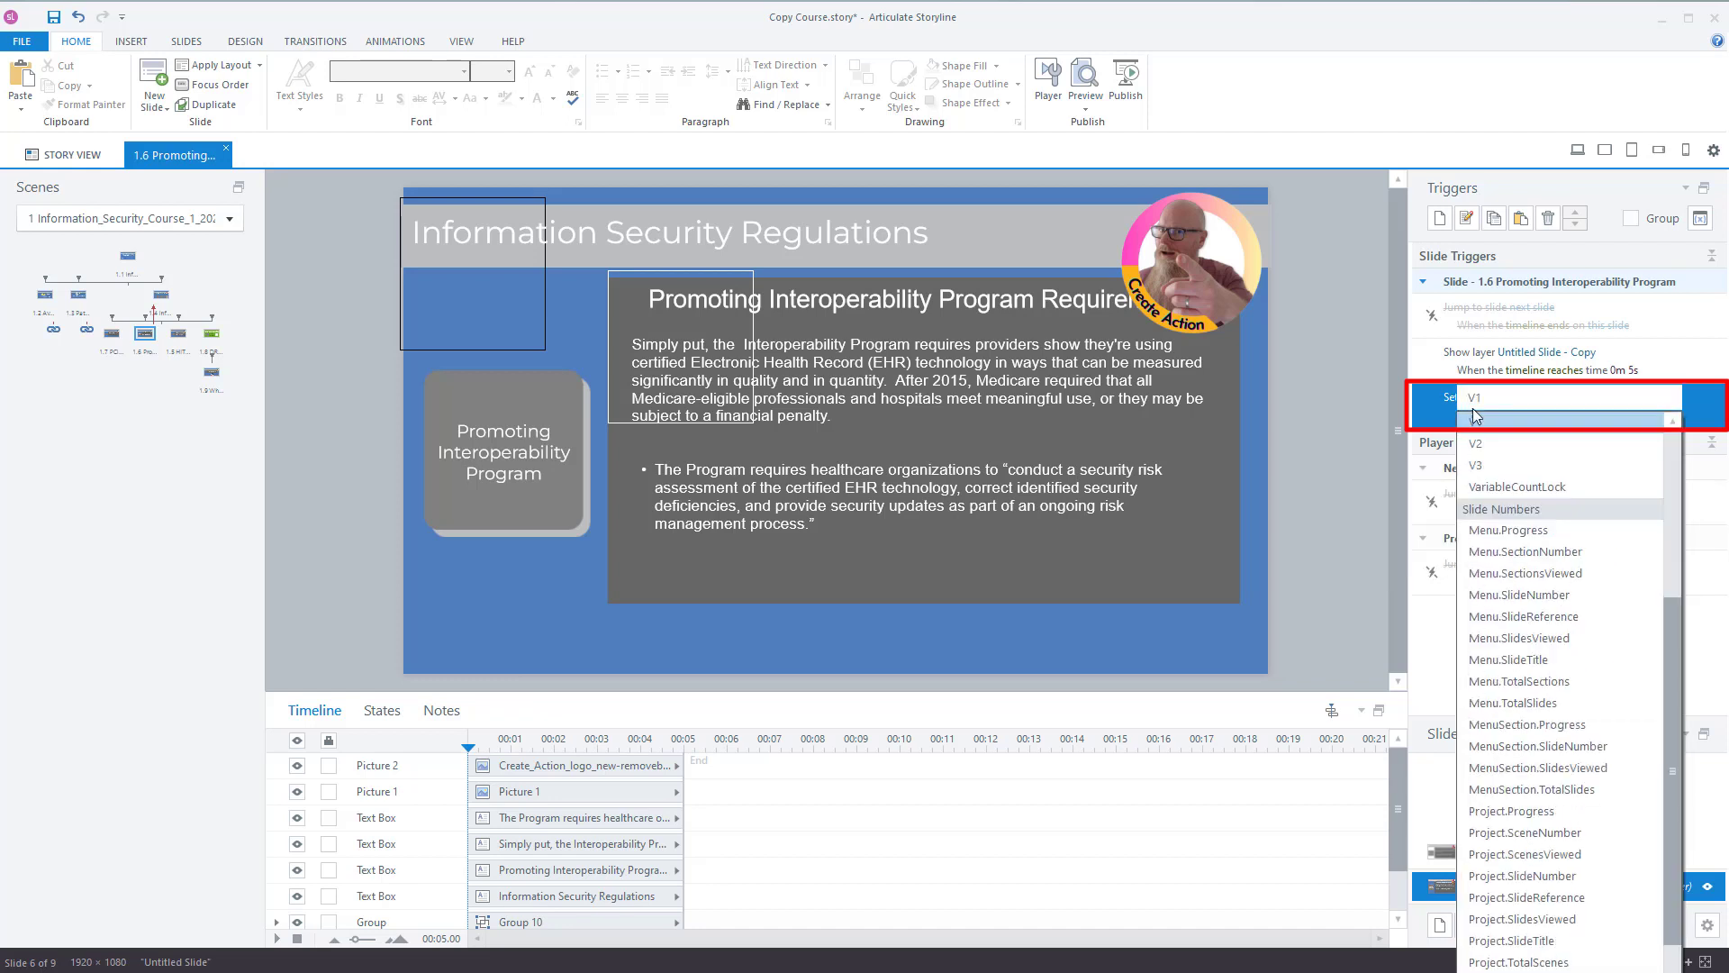
left_click(1482, 443)
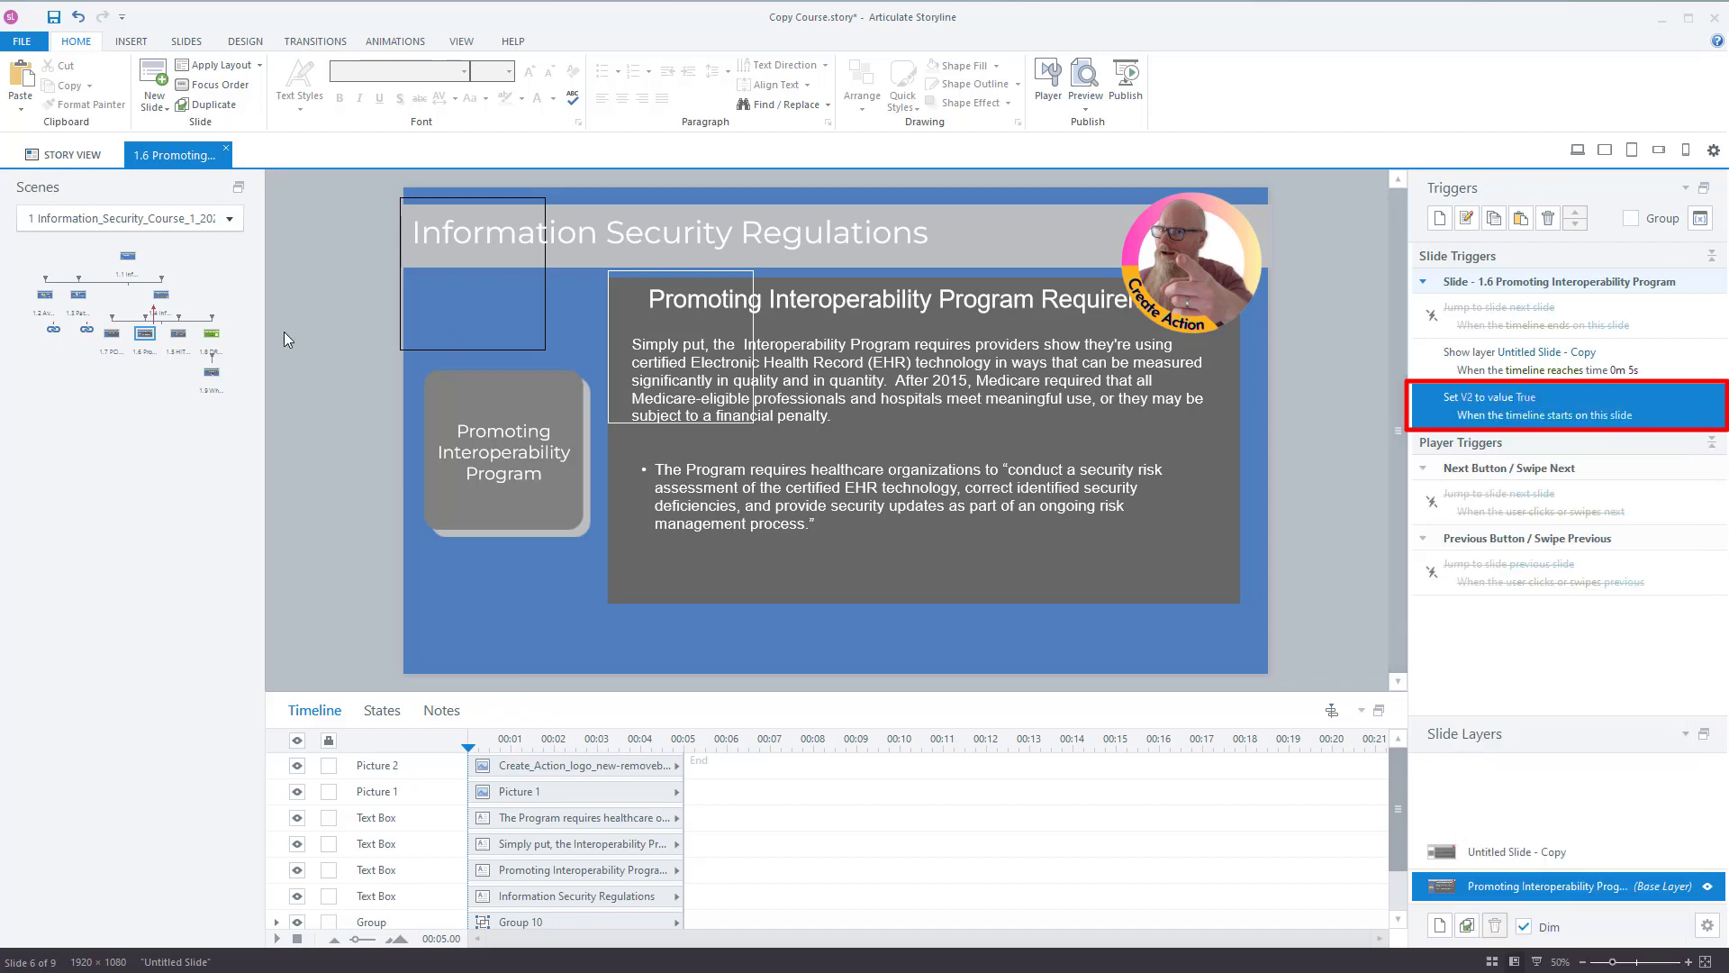
- Paste the trigger onto slide 1.5 HITECH's base layer and change it to set V3
double_click(177, 348)
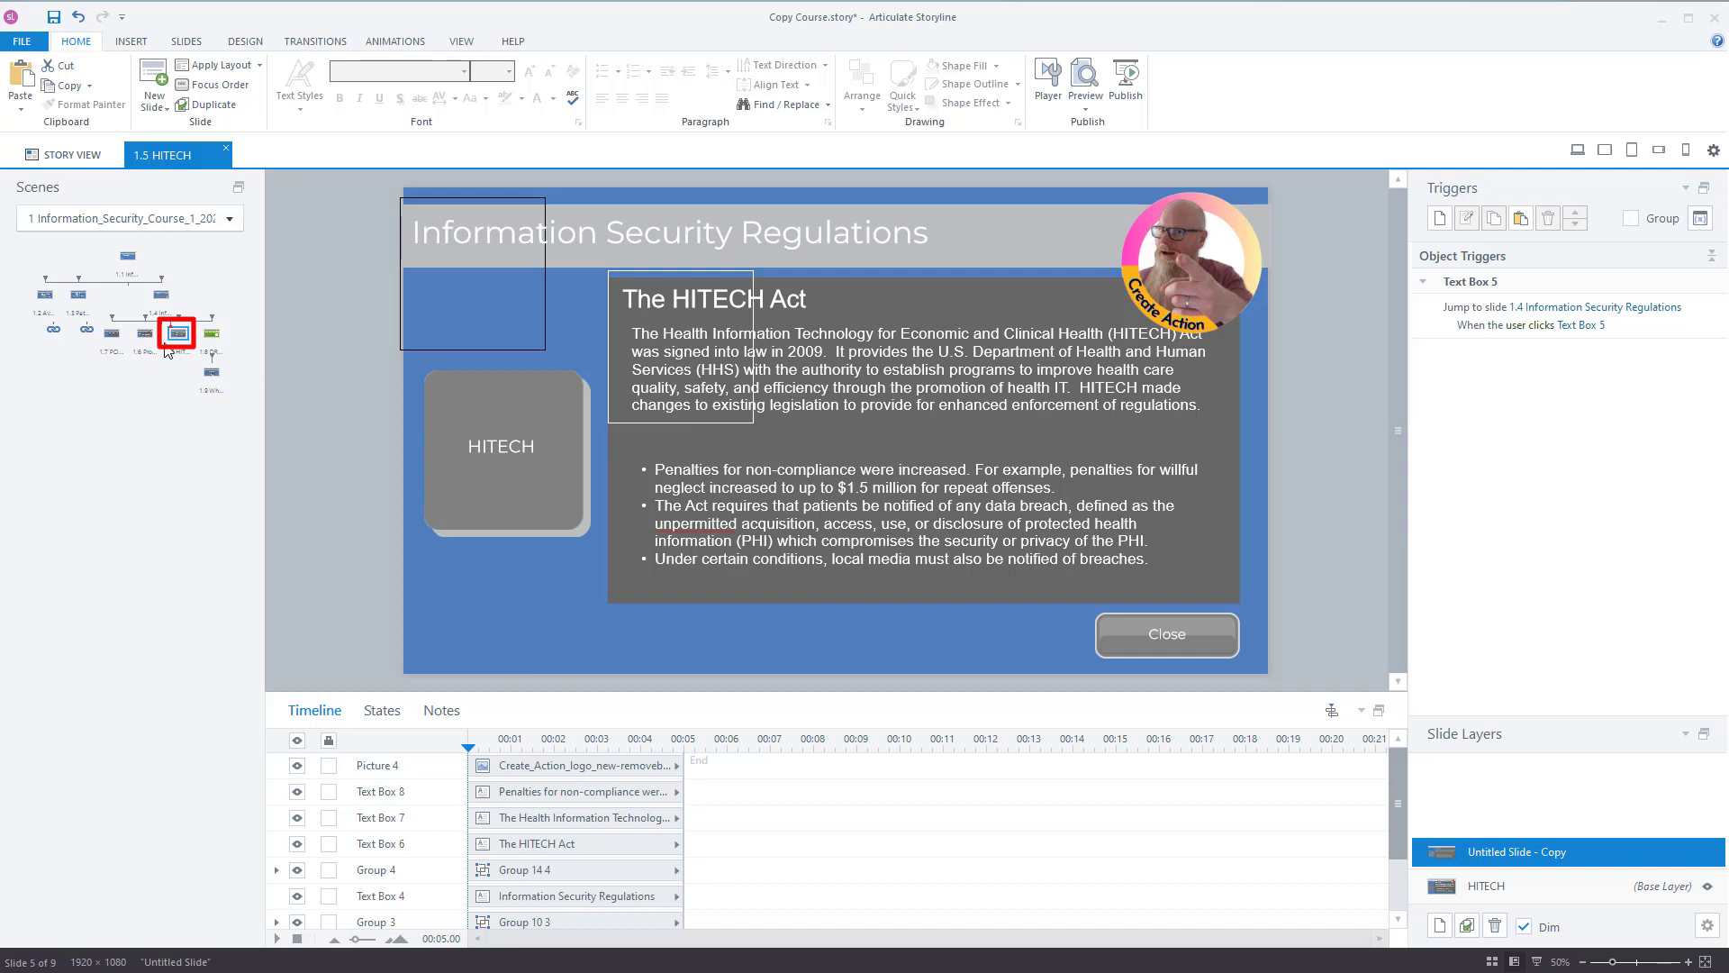
left_click(1505, 885)
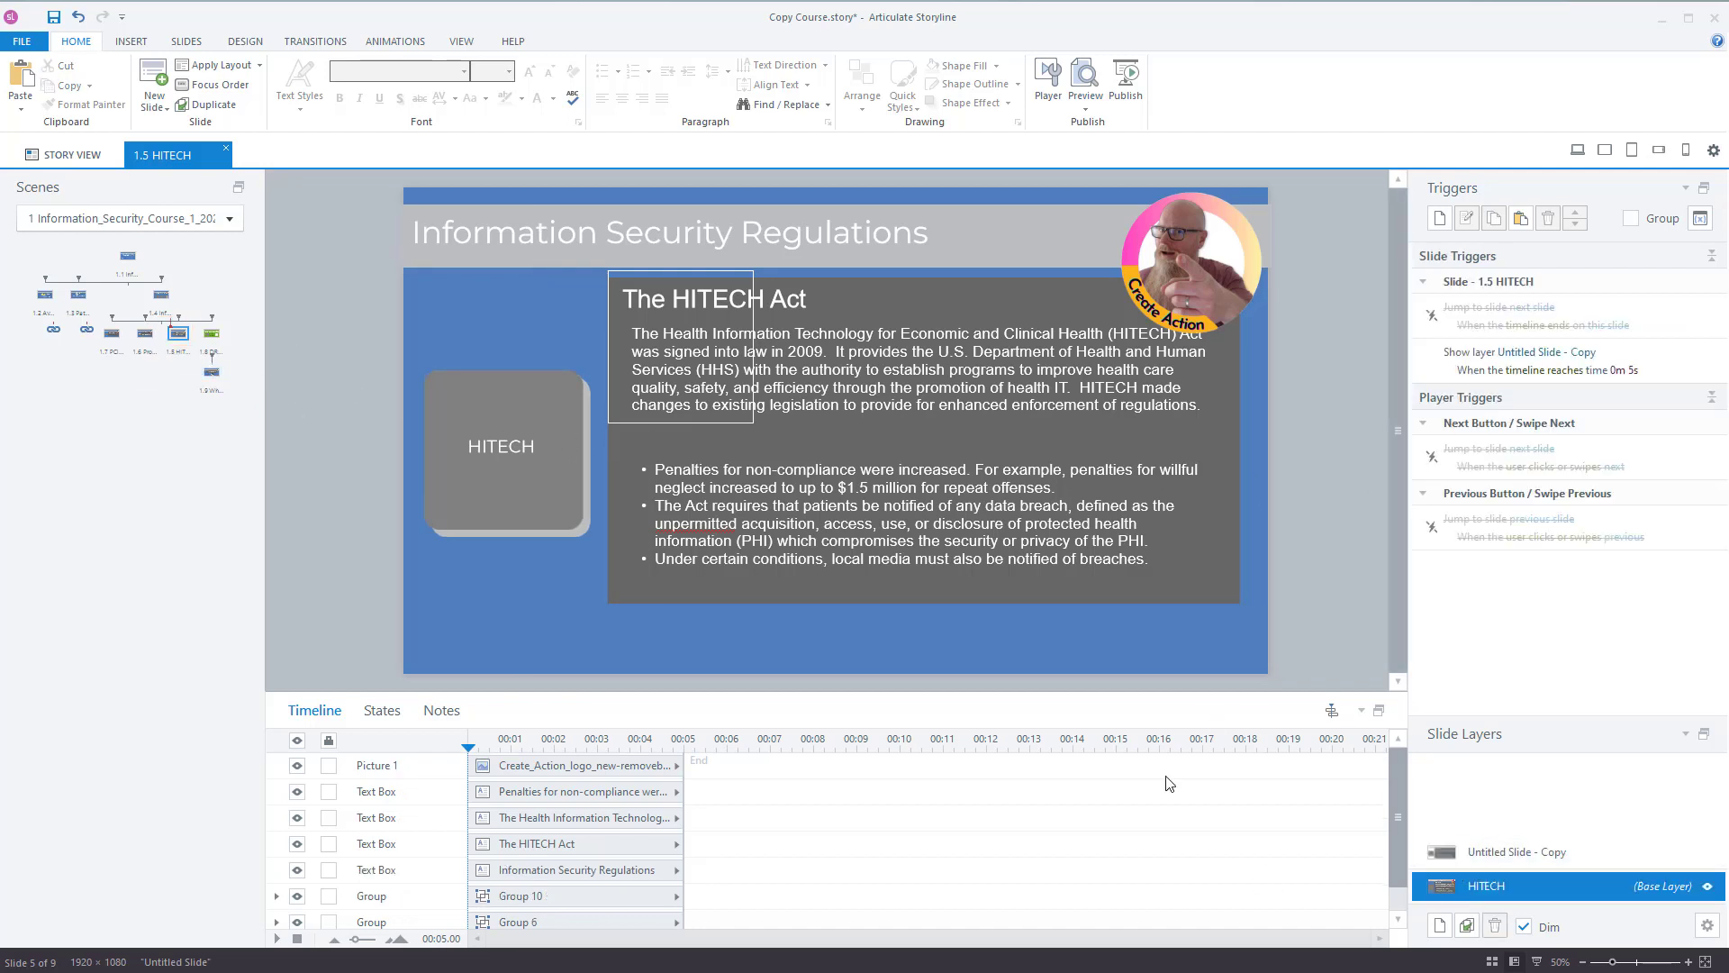
left_click(145, 340)
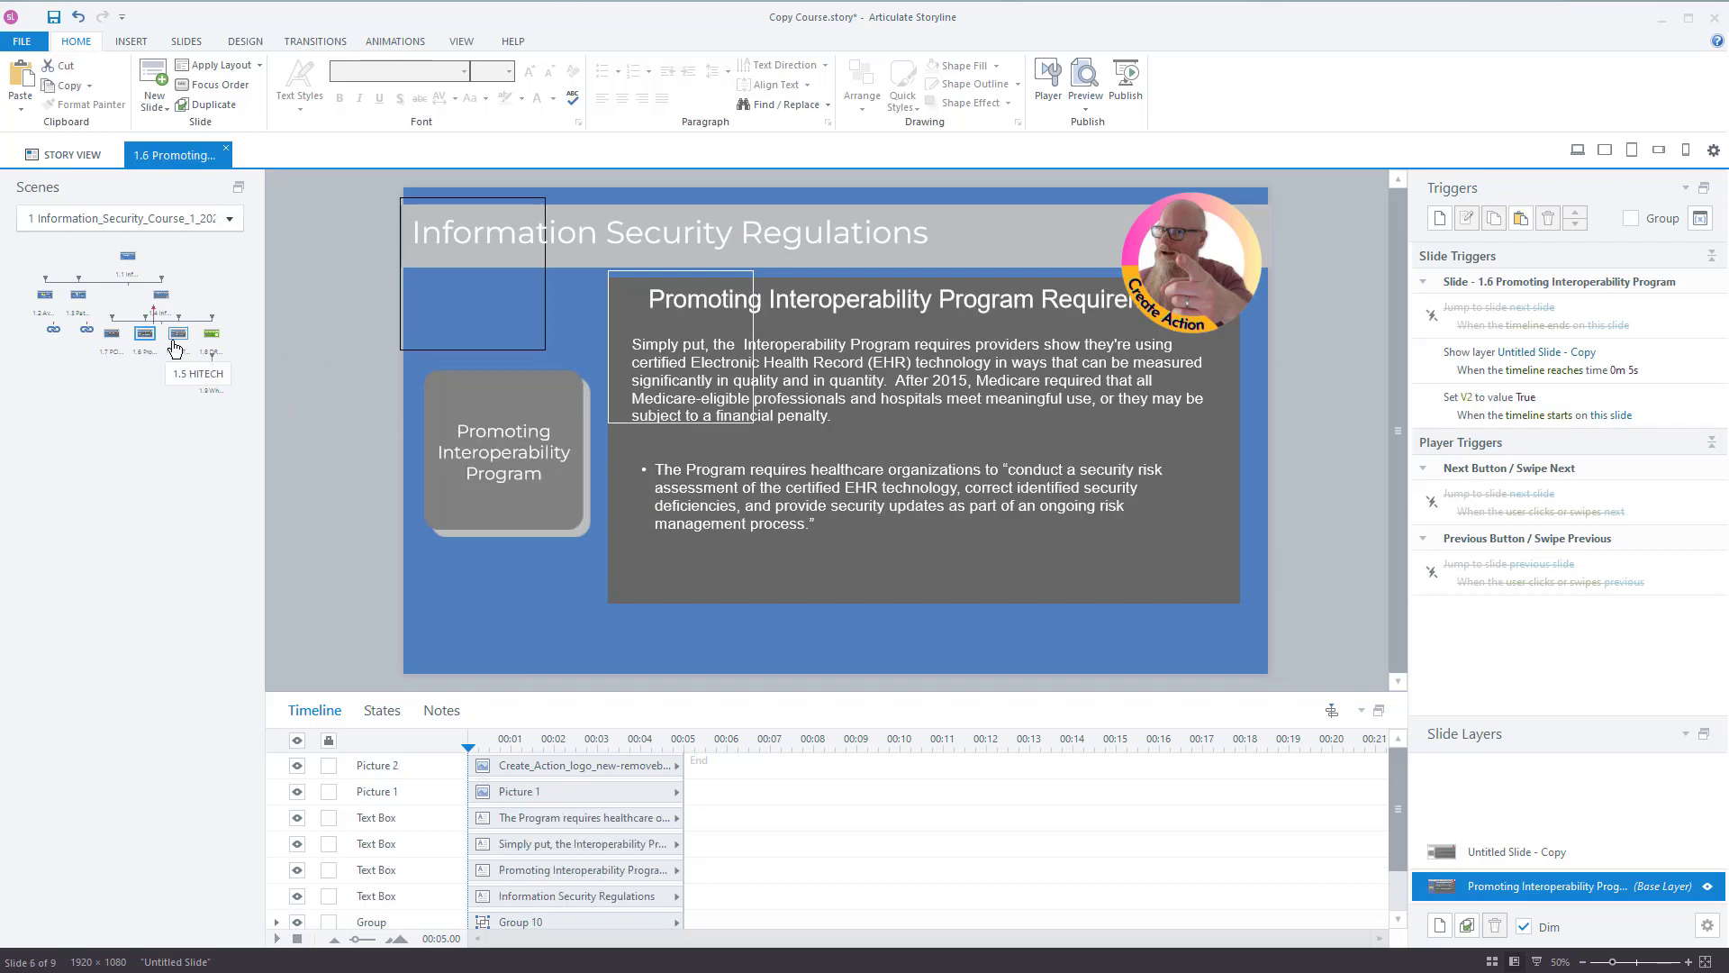
left_click(176, 341)
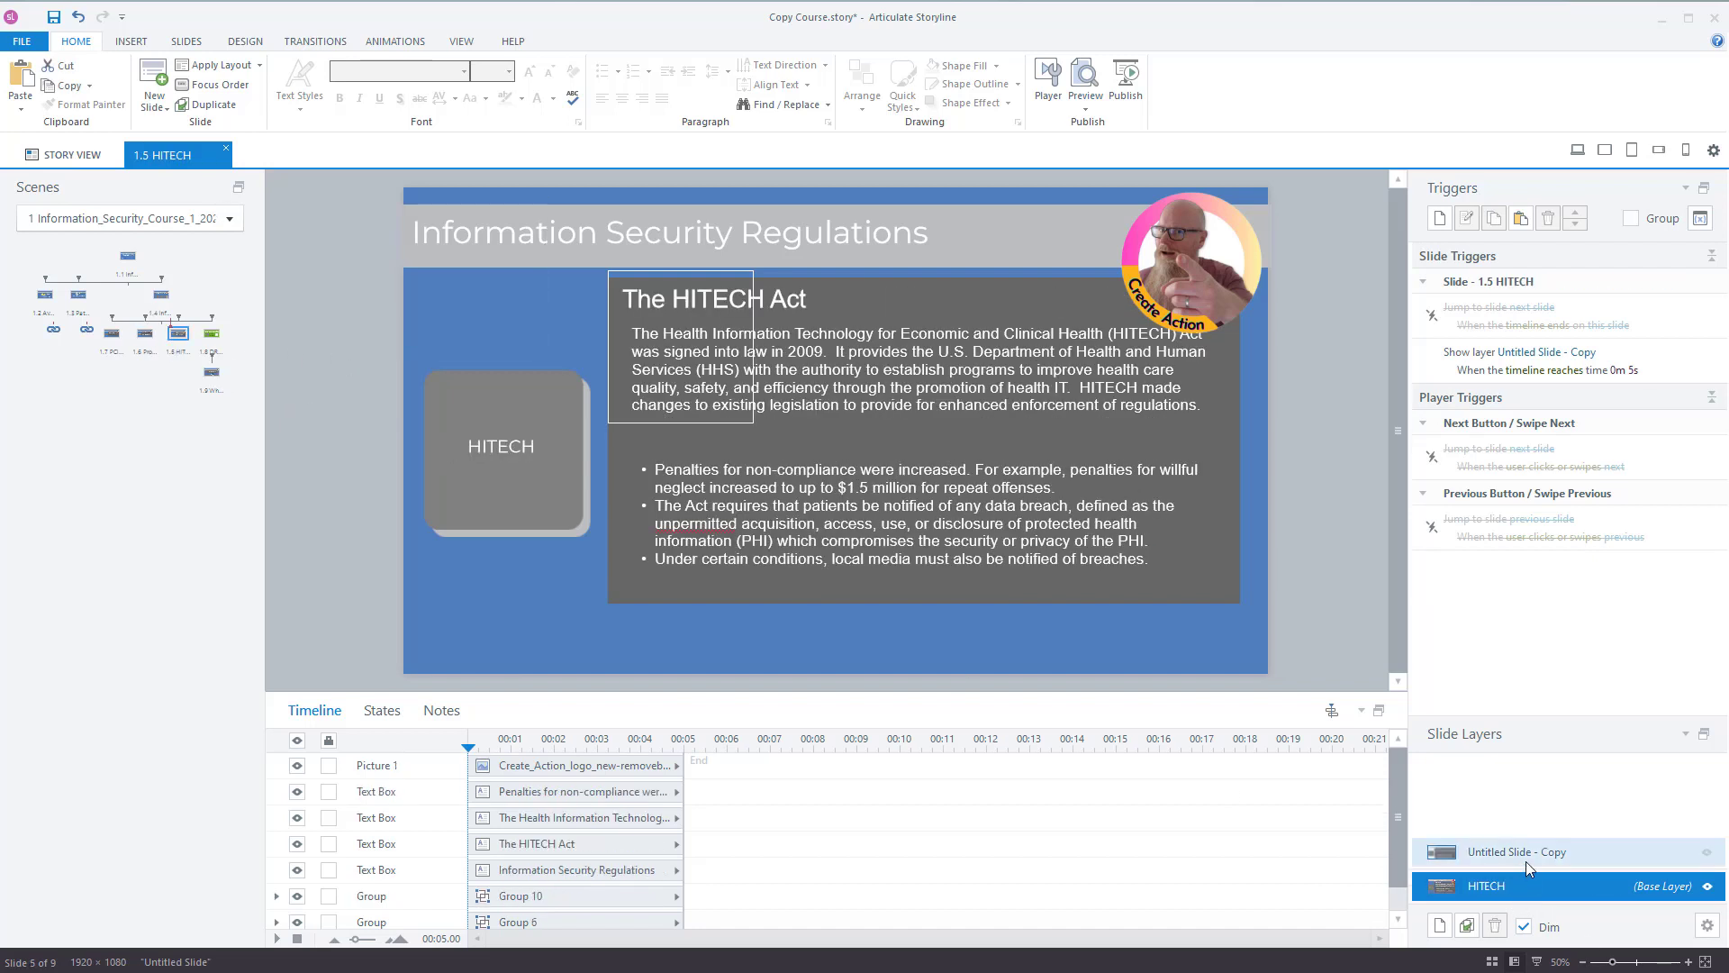
left_click(1526, 856)
left_click(1529, 889)
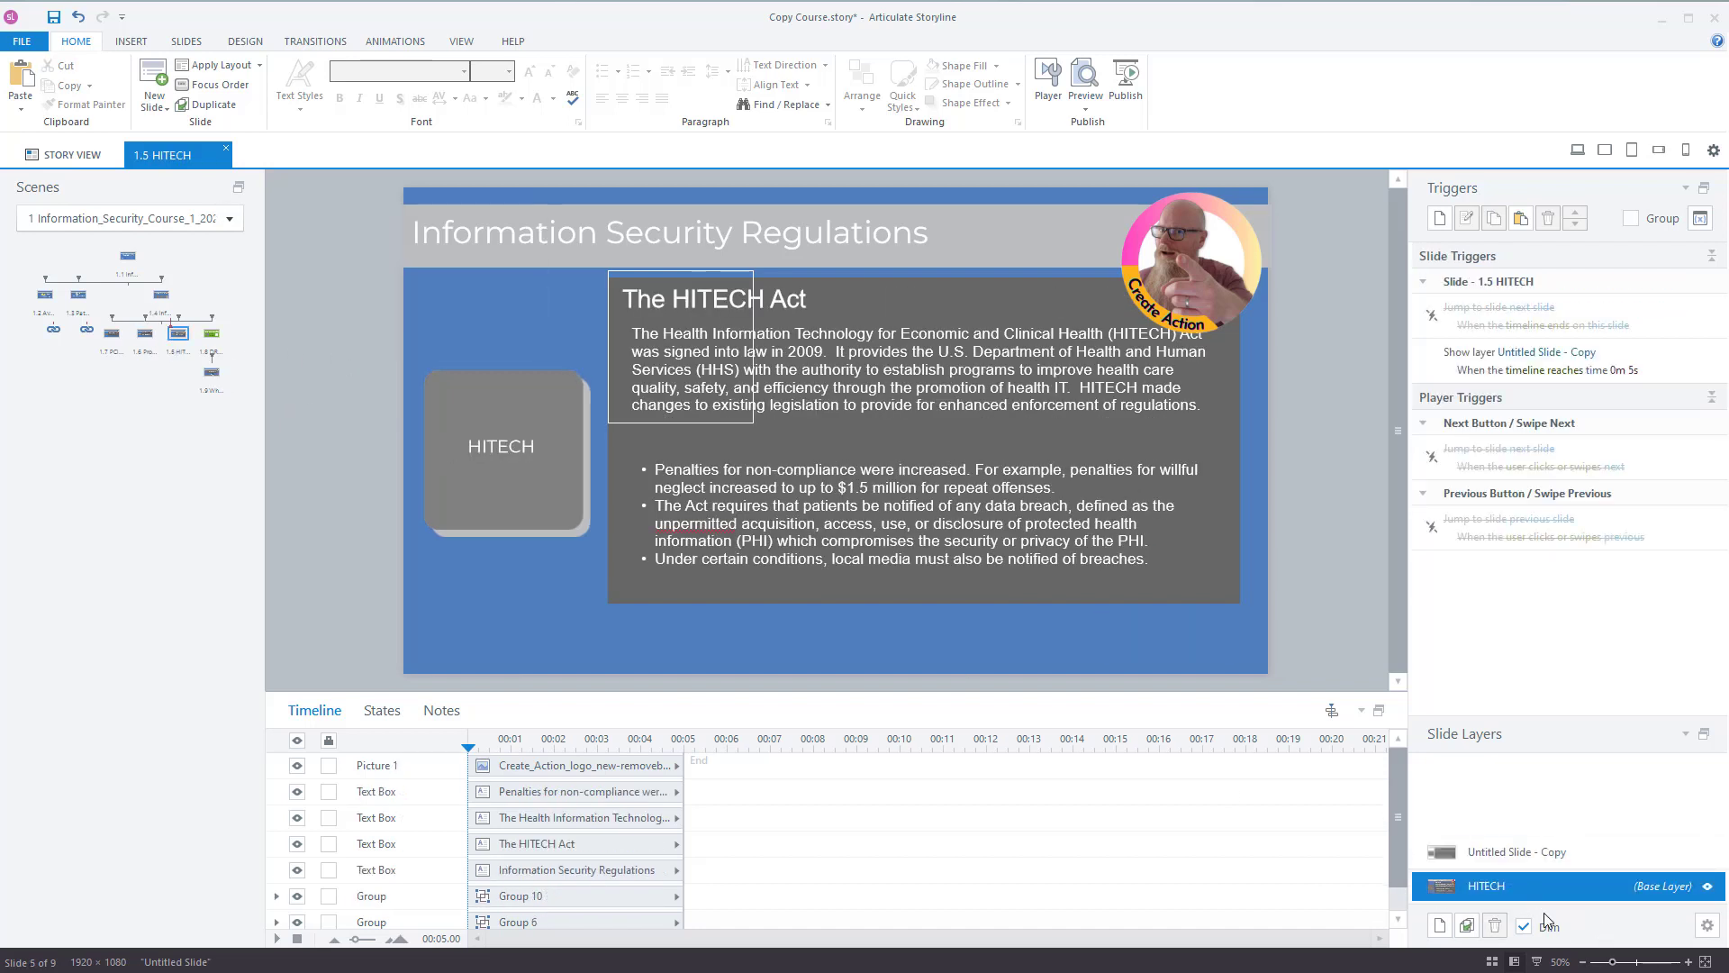
key("ctrl+v")
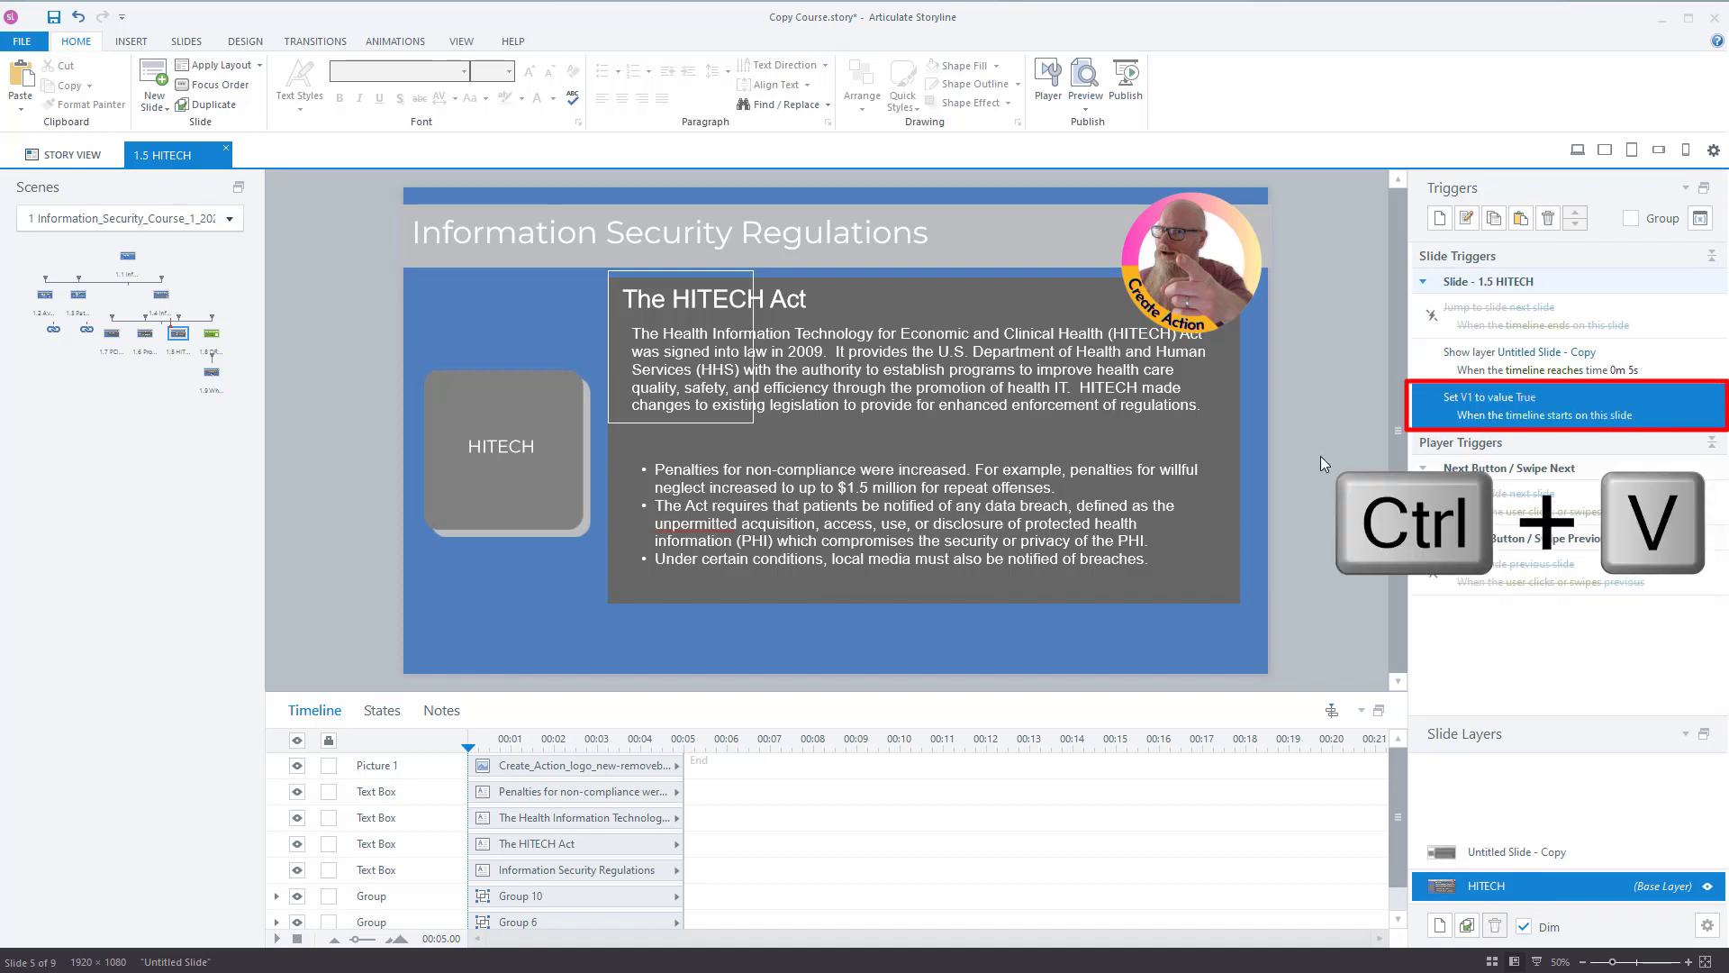
left_click(1473, 397)
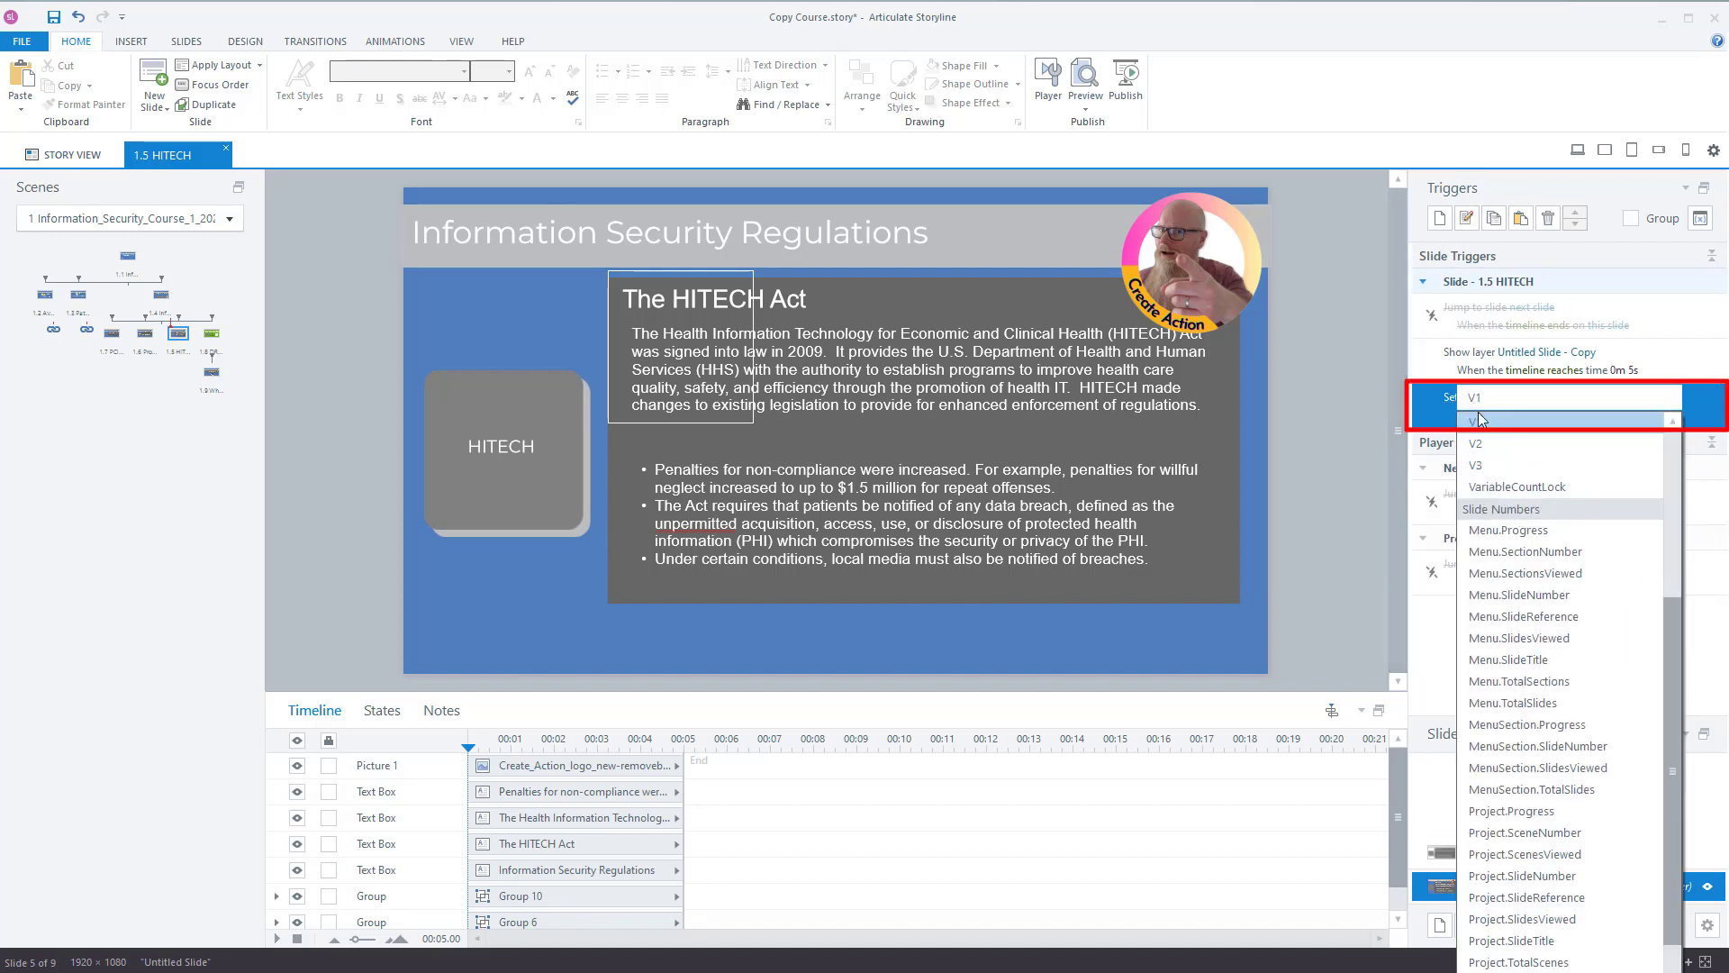
left_click(1484, 468)
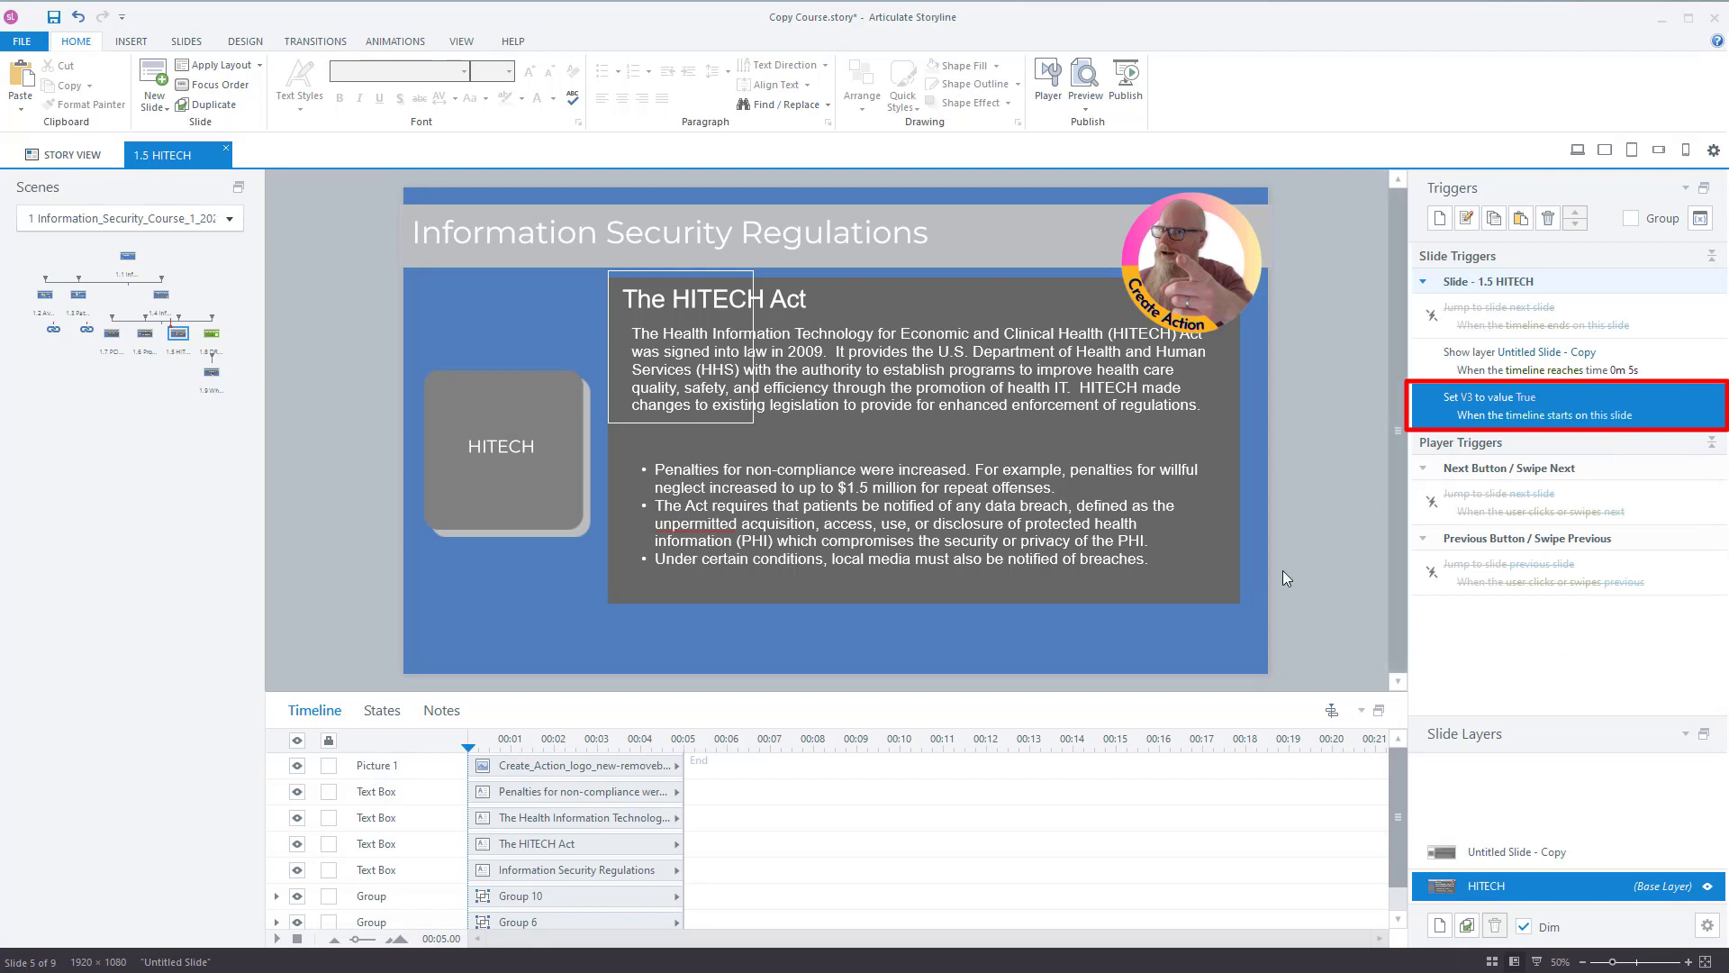
left_click(112, 333)
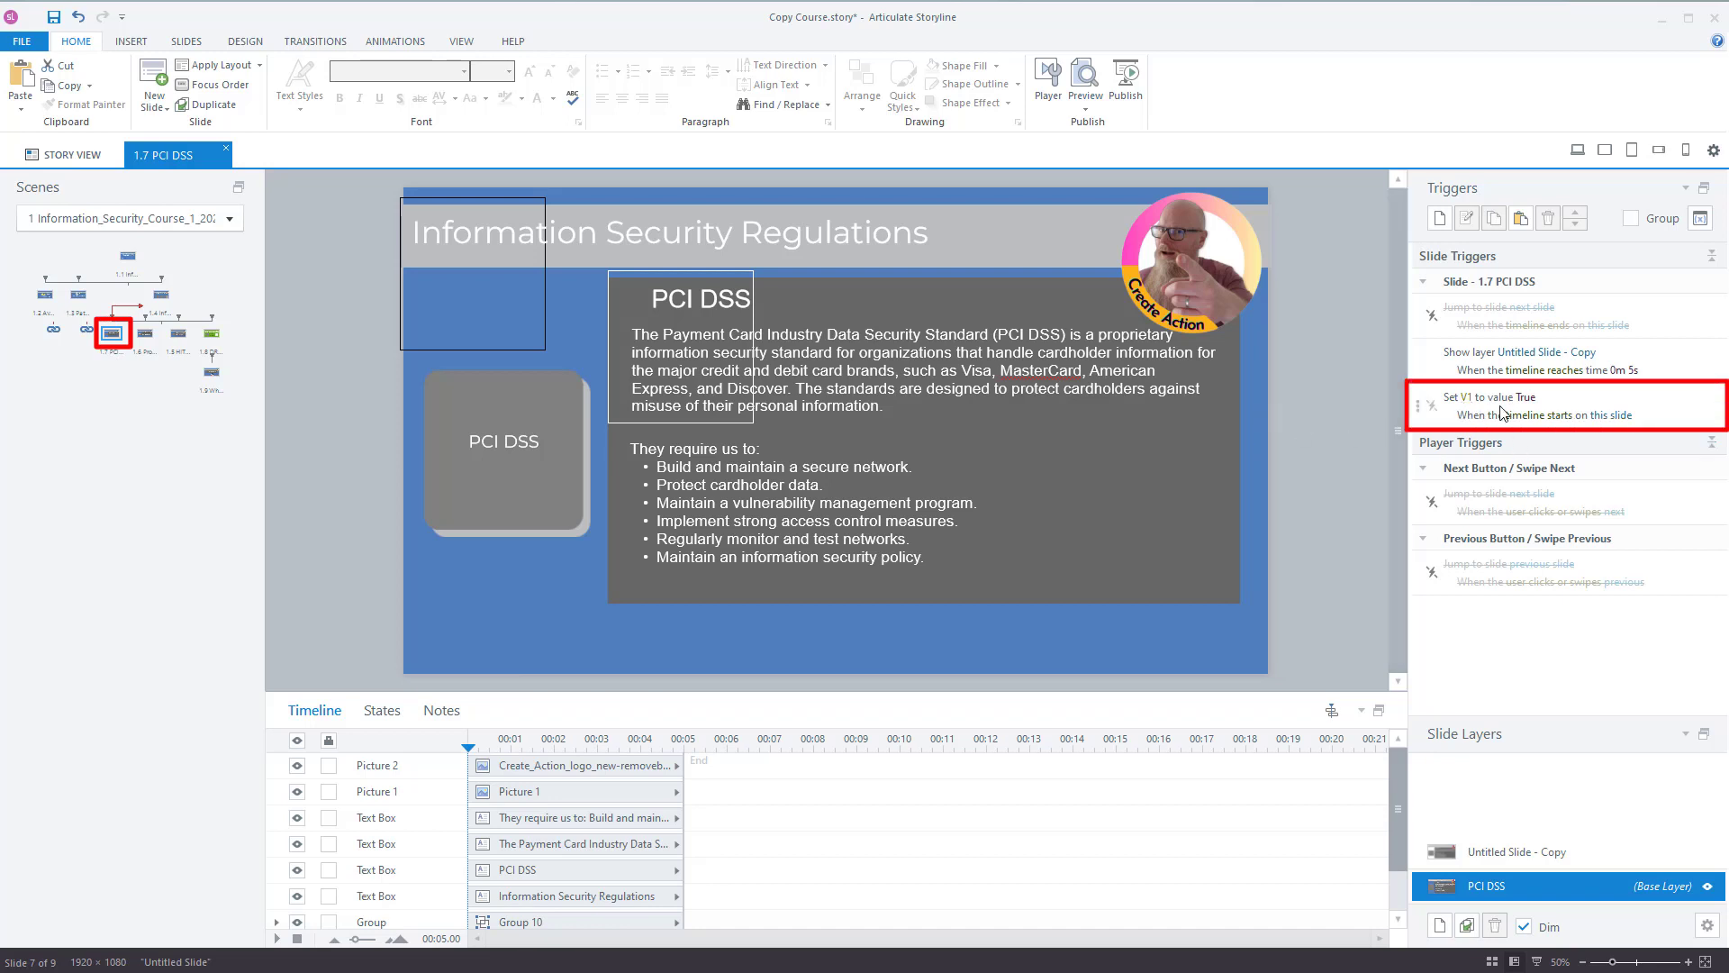
- Check slide 1.6's Set V2 trigger, then open slide 1.4 Information Security Regulations
left_click(144, 334)
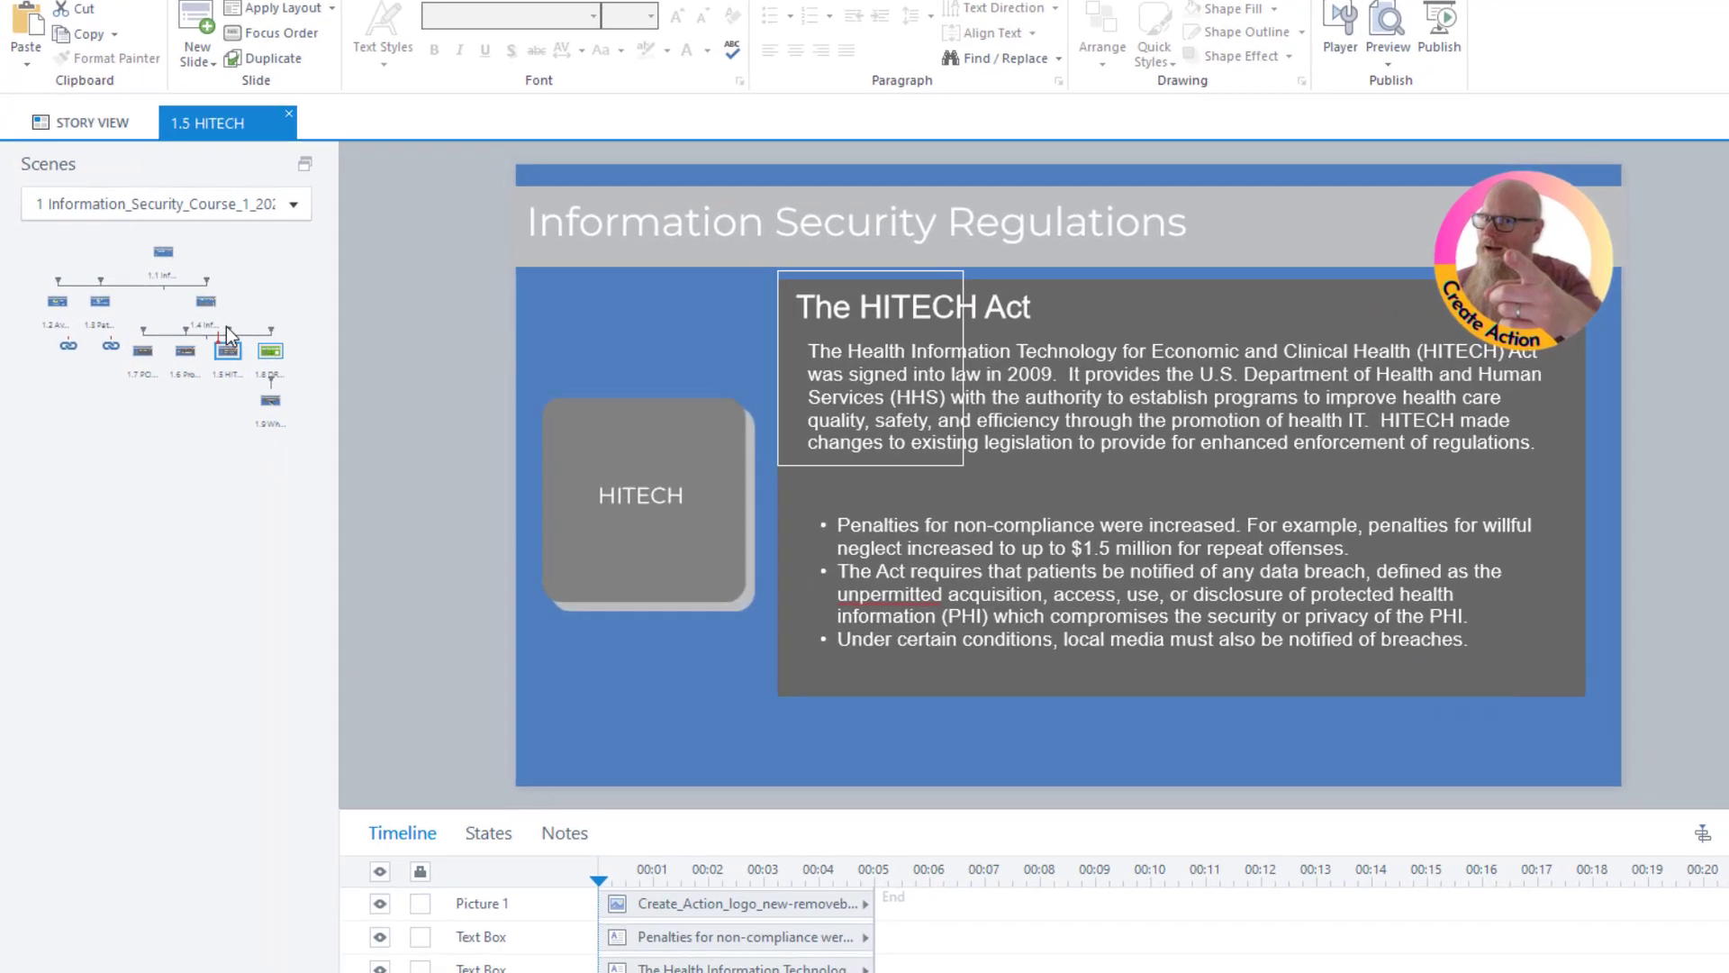
left_click(225, 326)
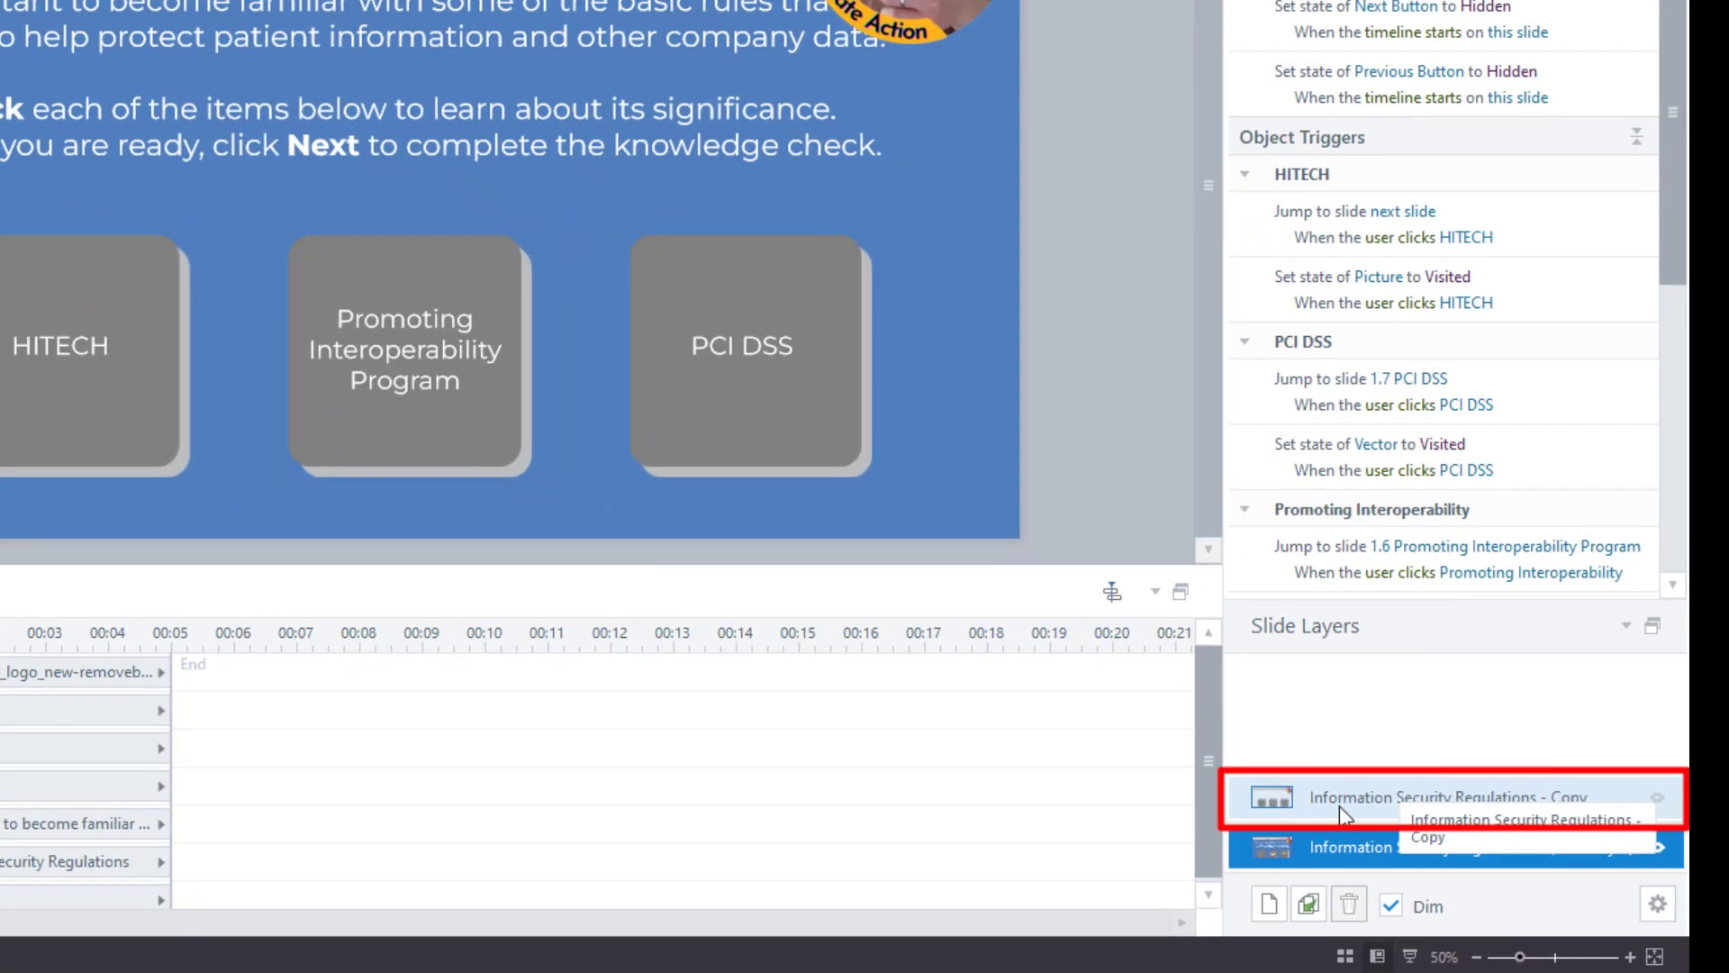
left_click(1424, 797)
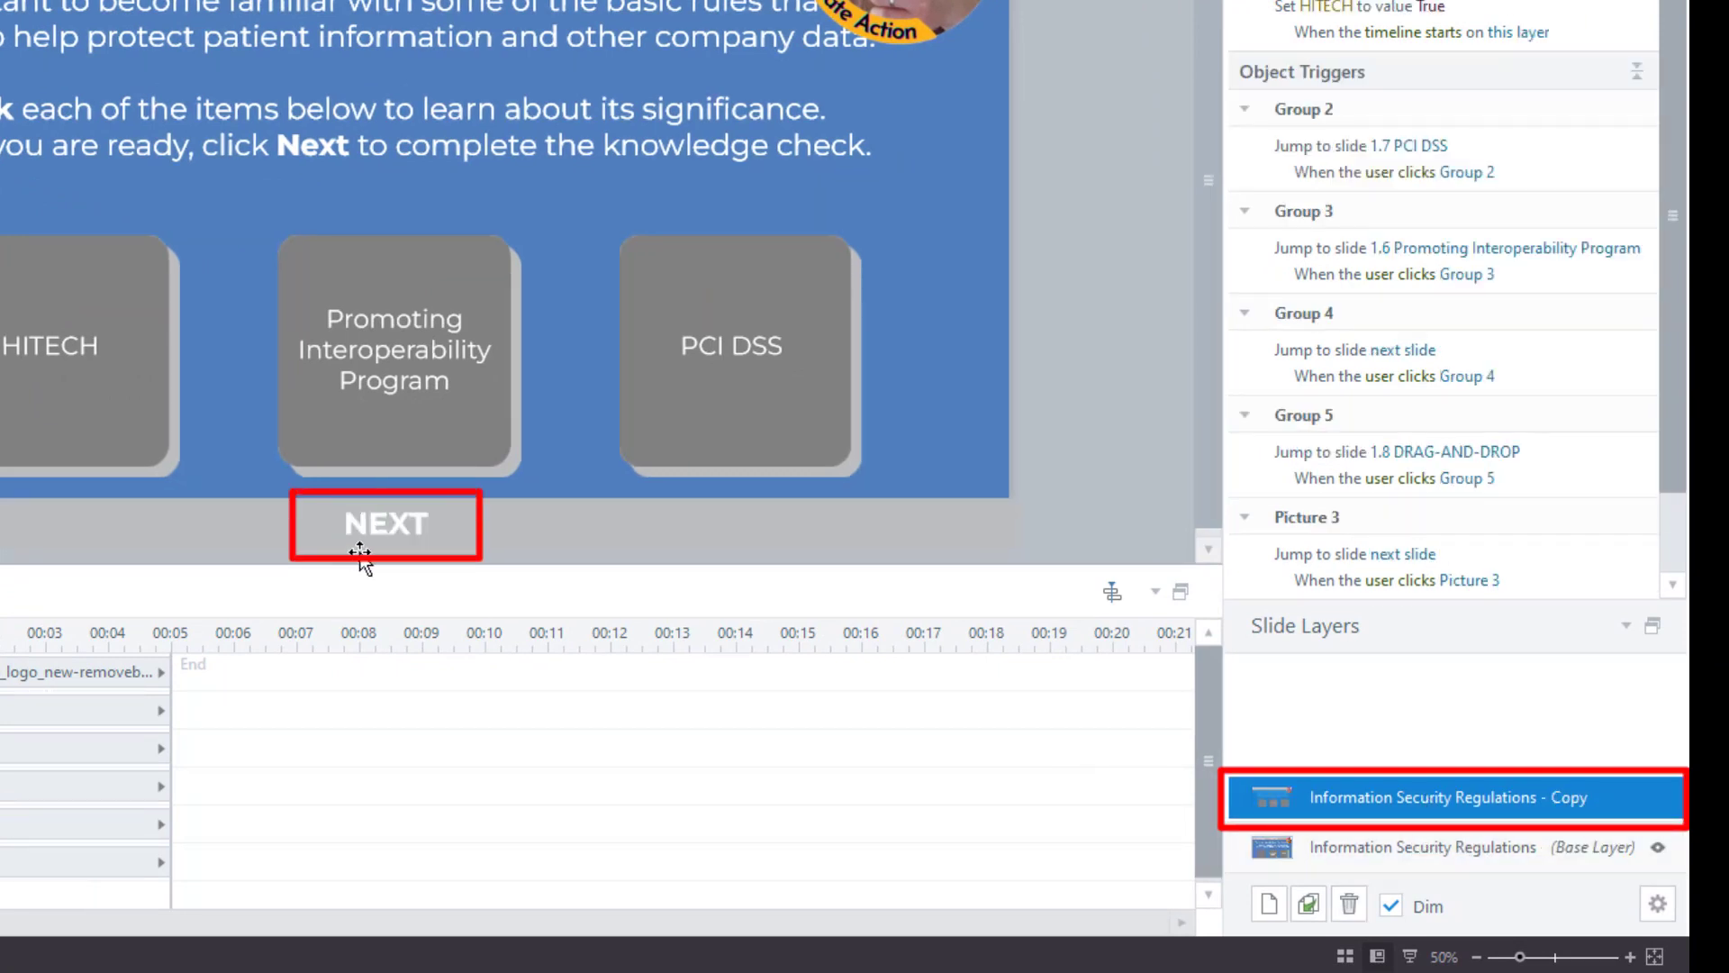
left_click(1436, 848)
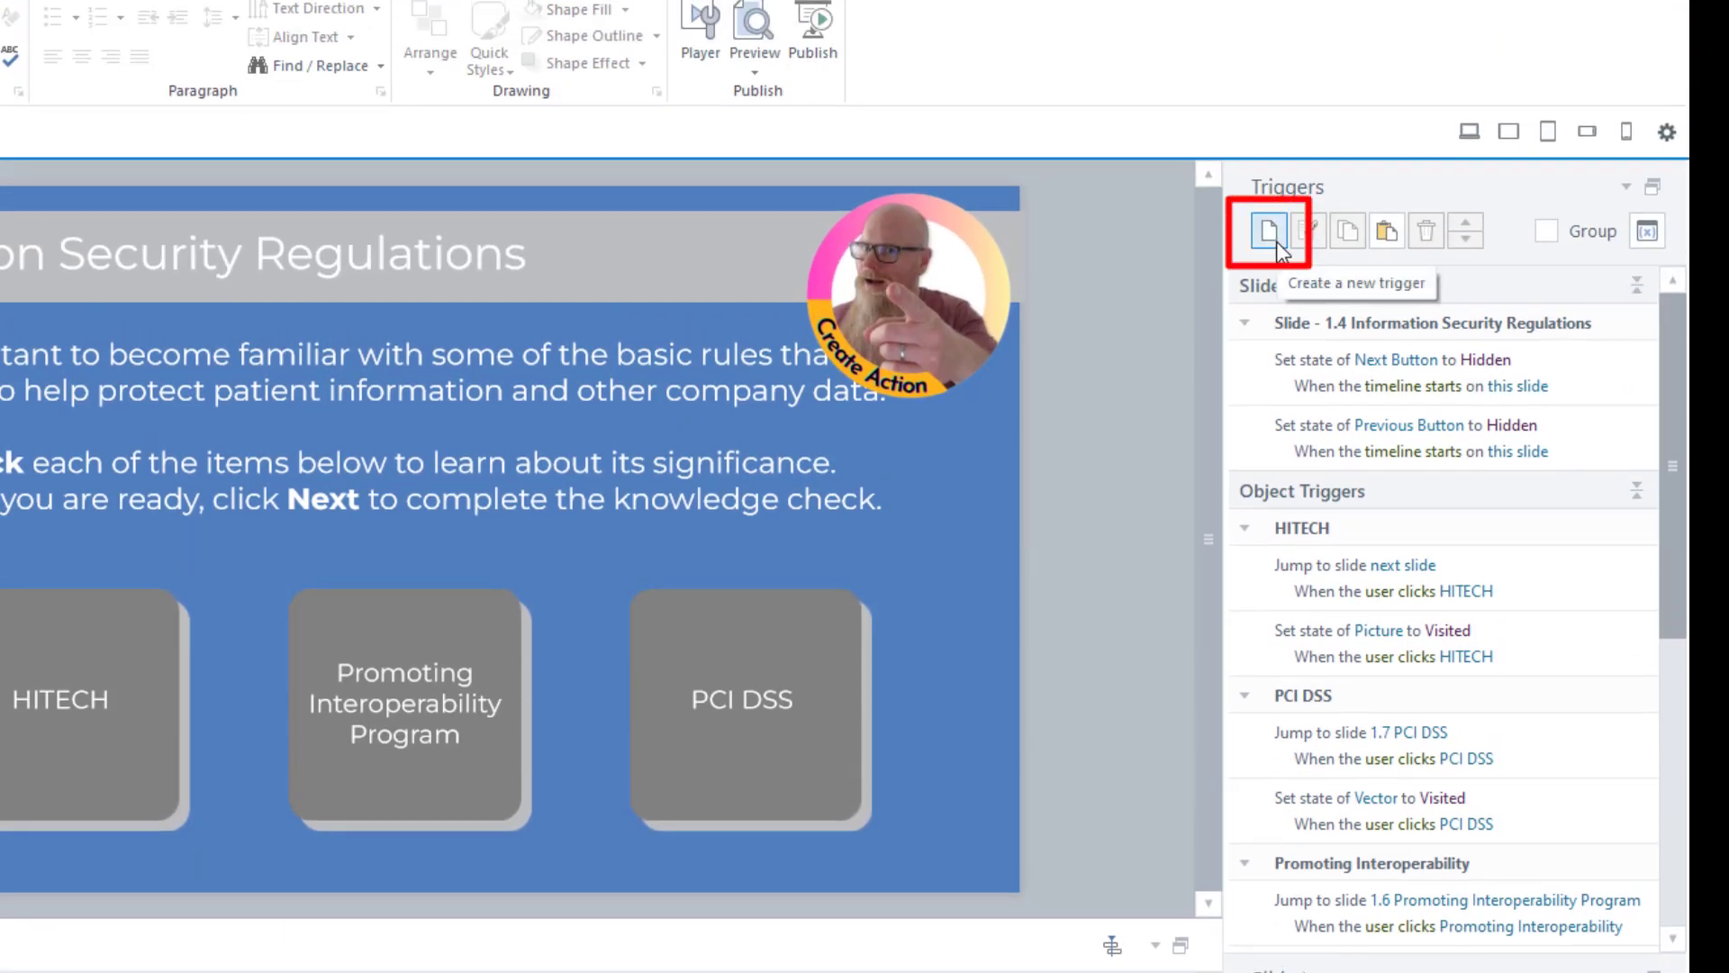
- Start a slide 1.4 trigger that shows the Next-button copy layer when V1 is True
left_click(1269, 231)
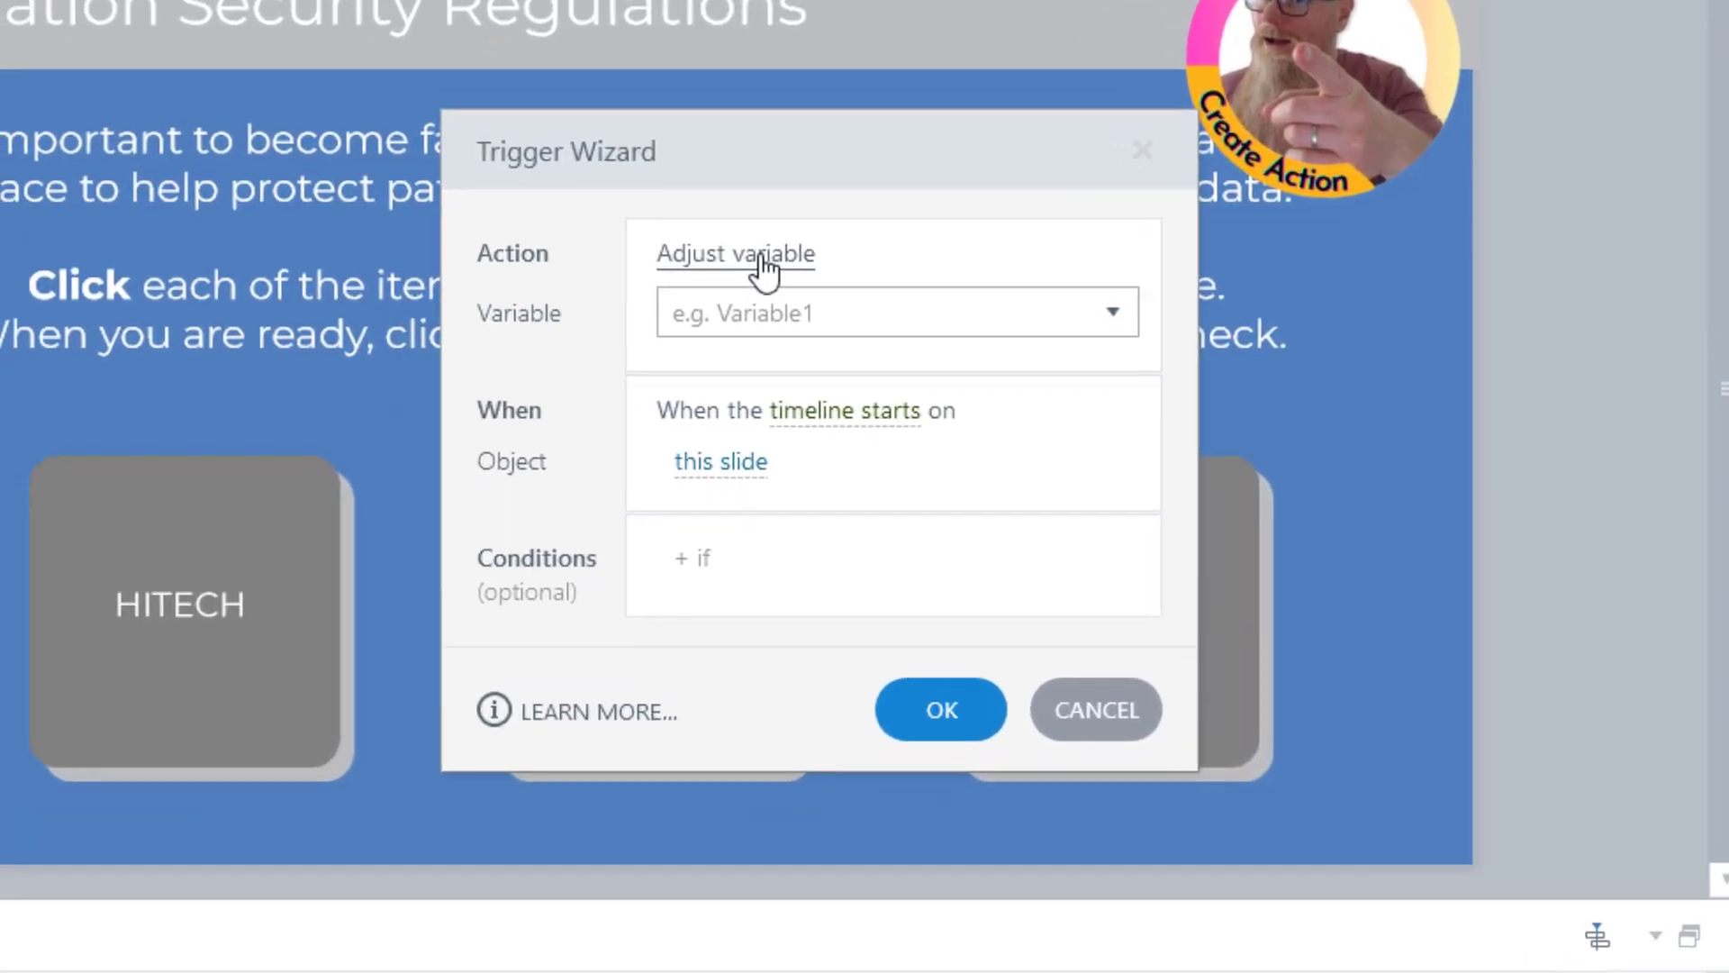
left_click(762, 257)
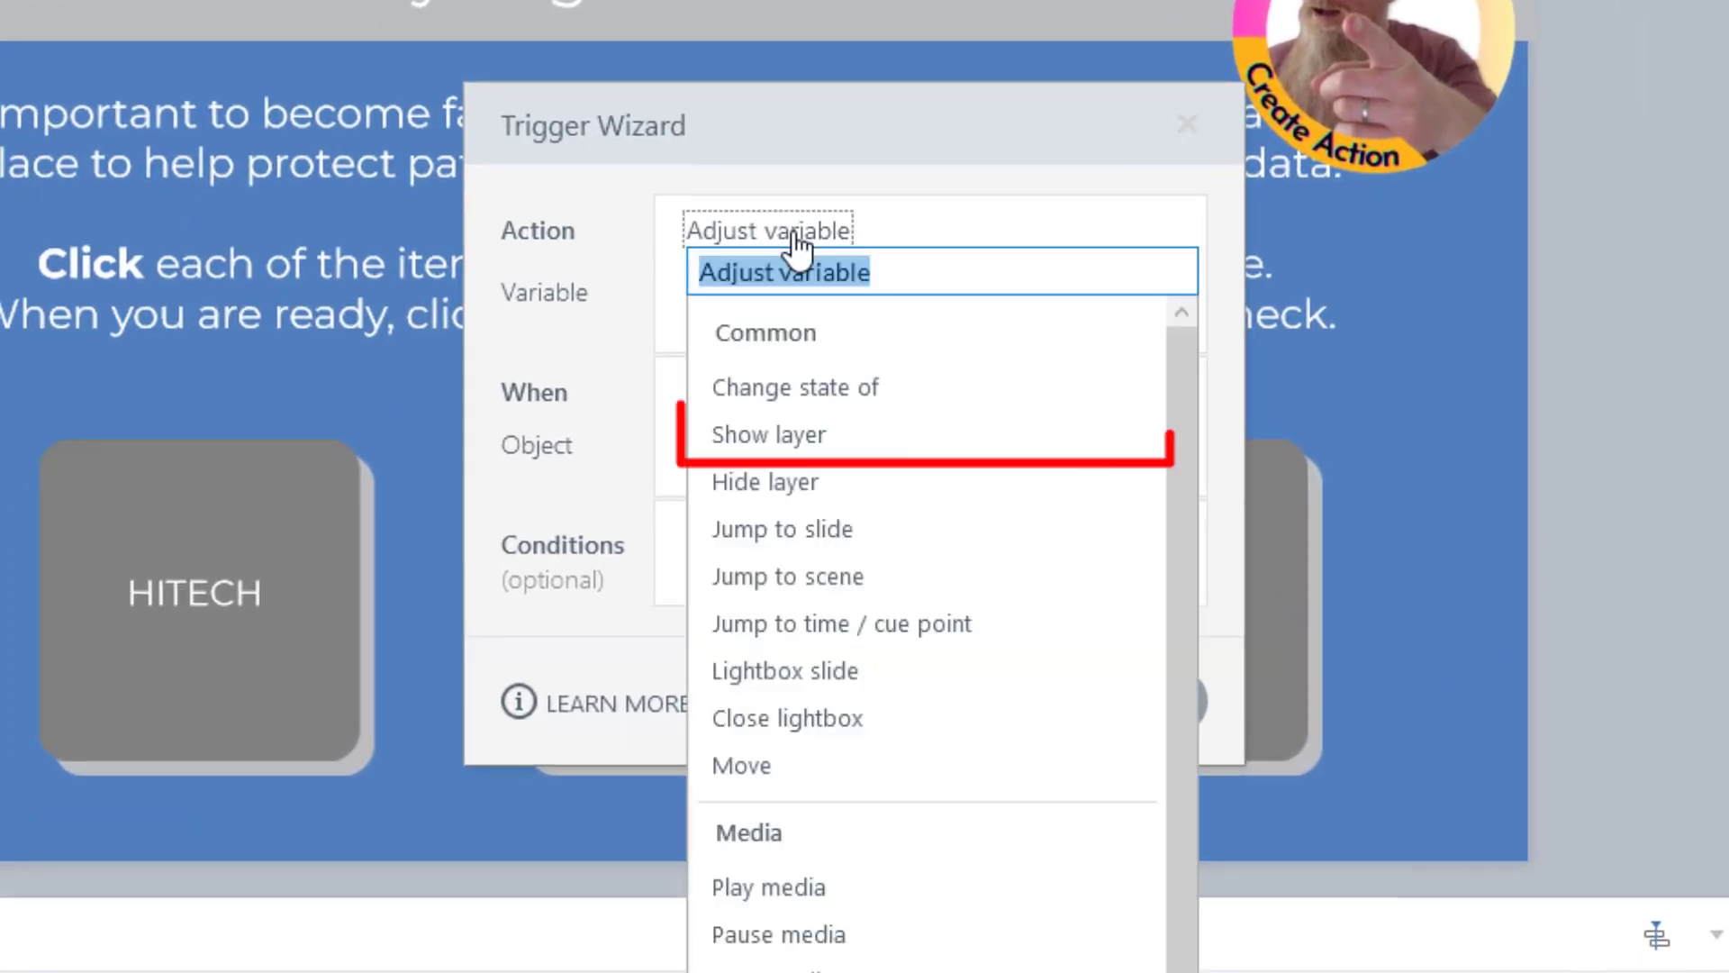
left_click(796, 439)
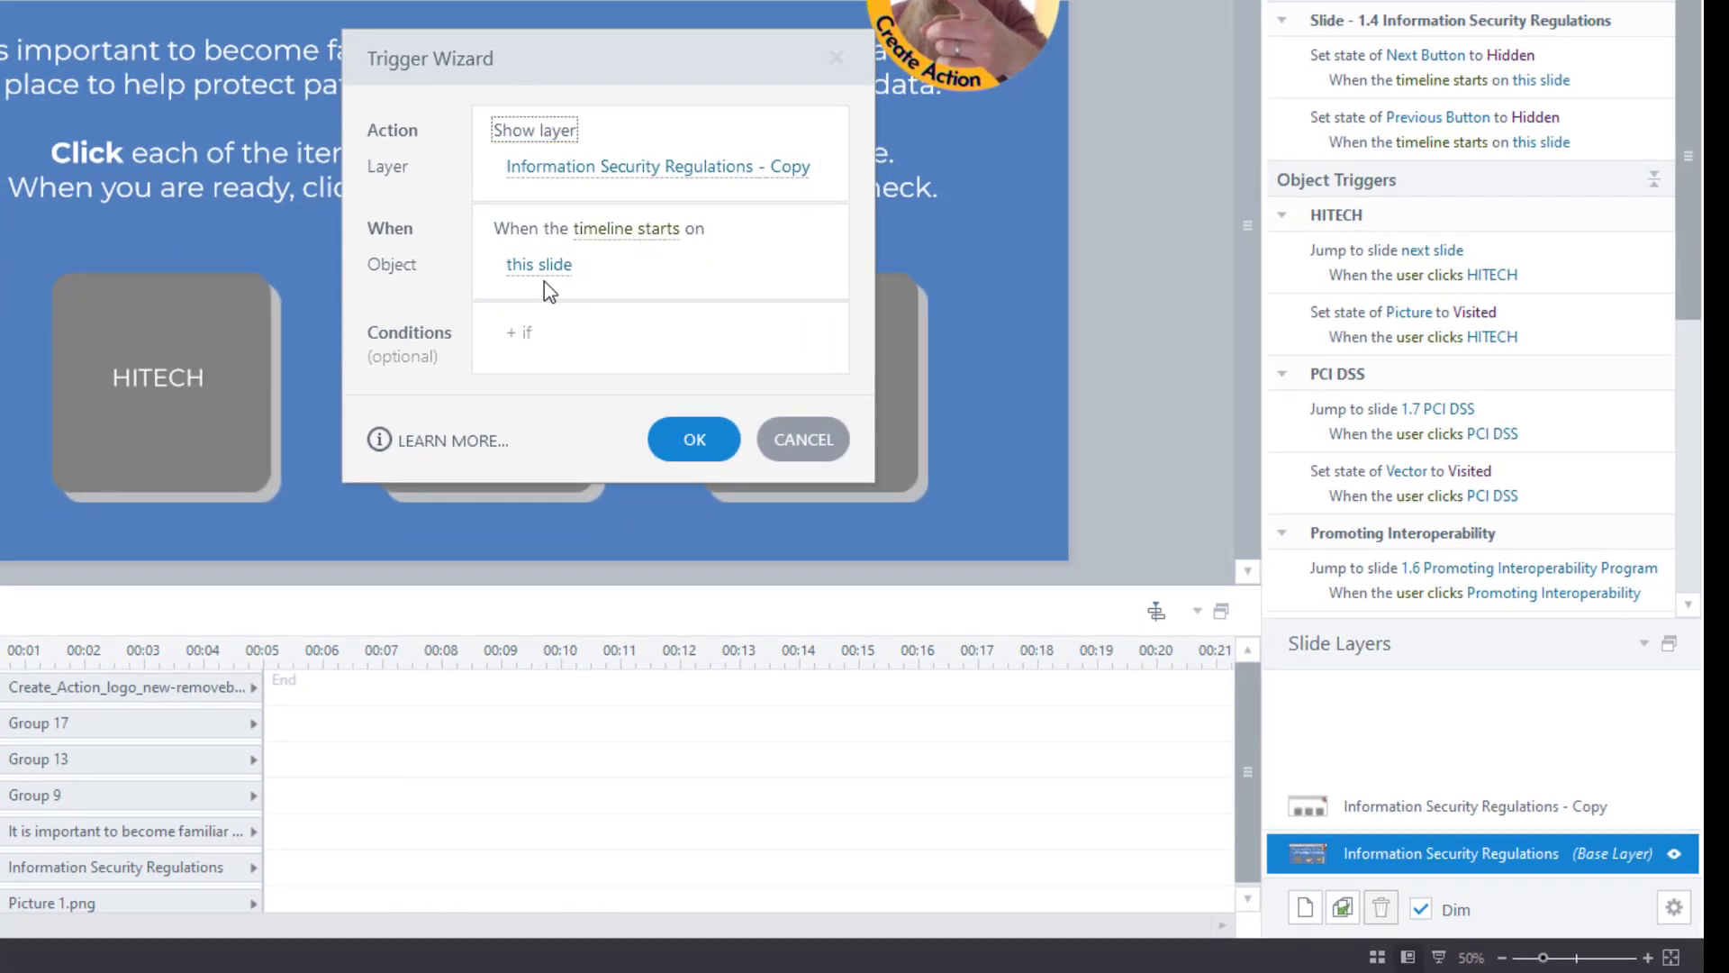
left_click(539, 335)
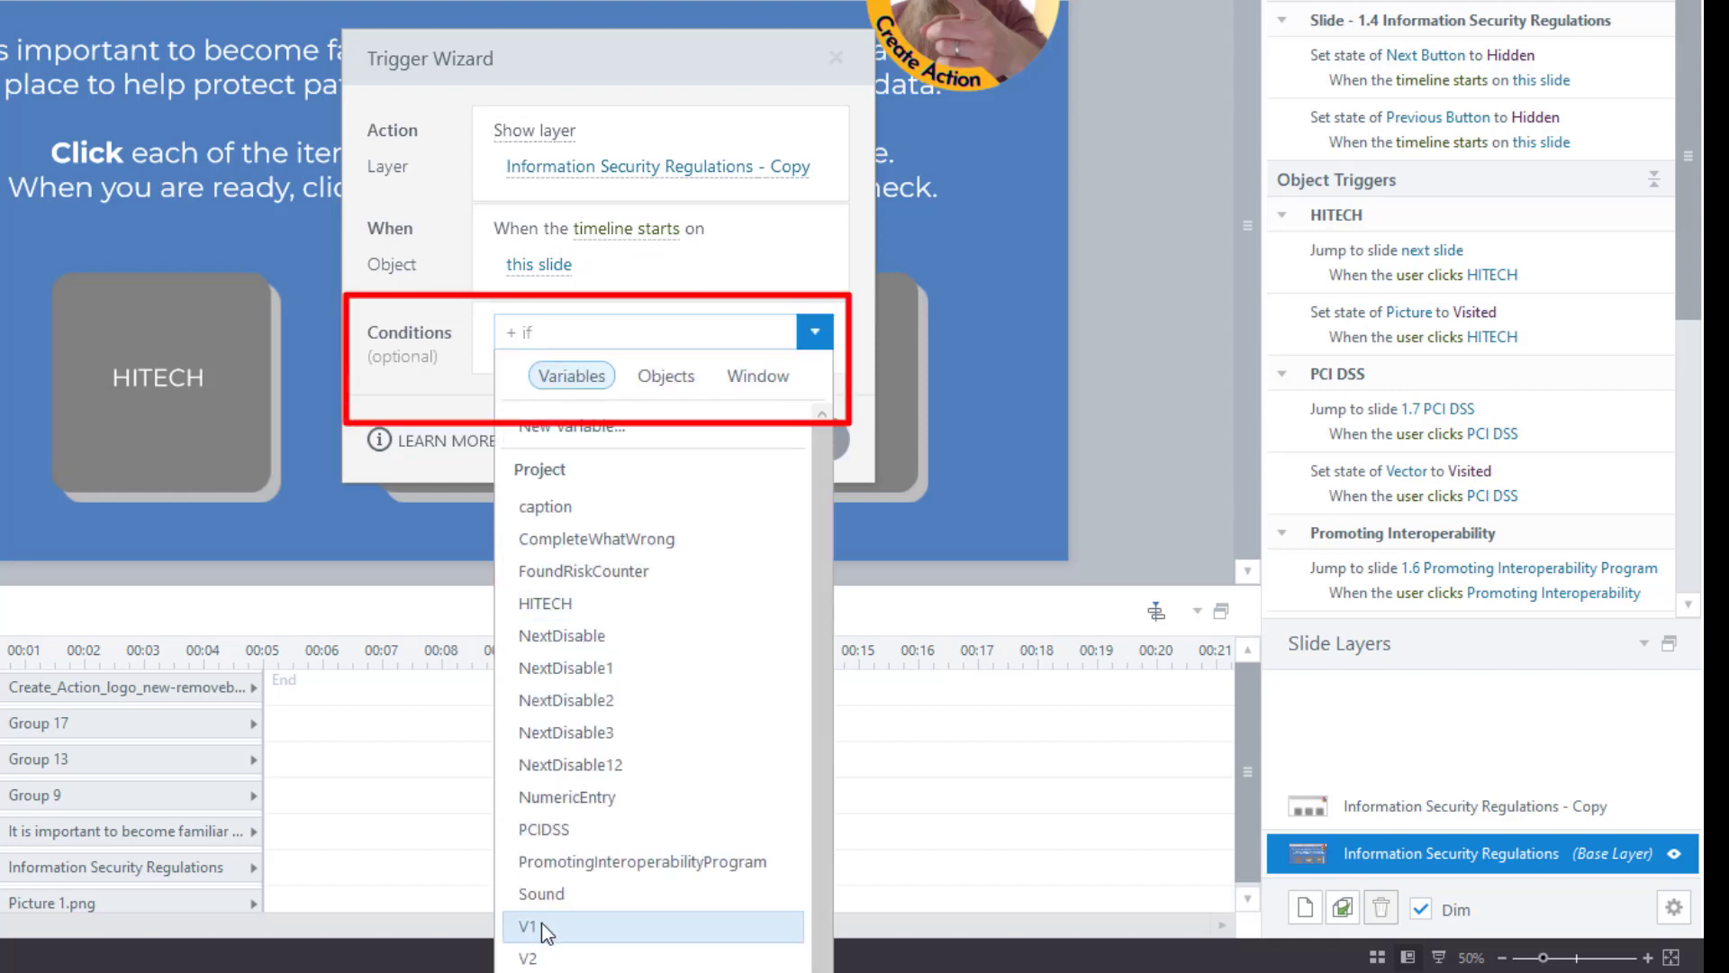
left_click(545, 928)
left_click(616, 328)
left_click(530, 393)
- Add conditions V2 = True and V3 = True and save the trigger
left_click(544, 377)
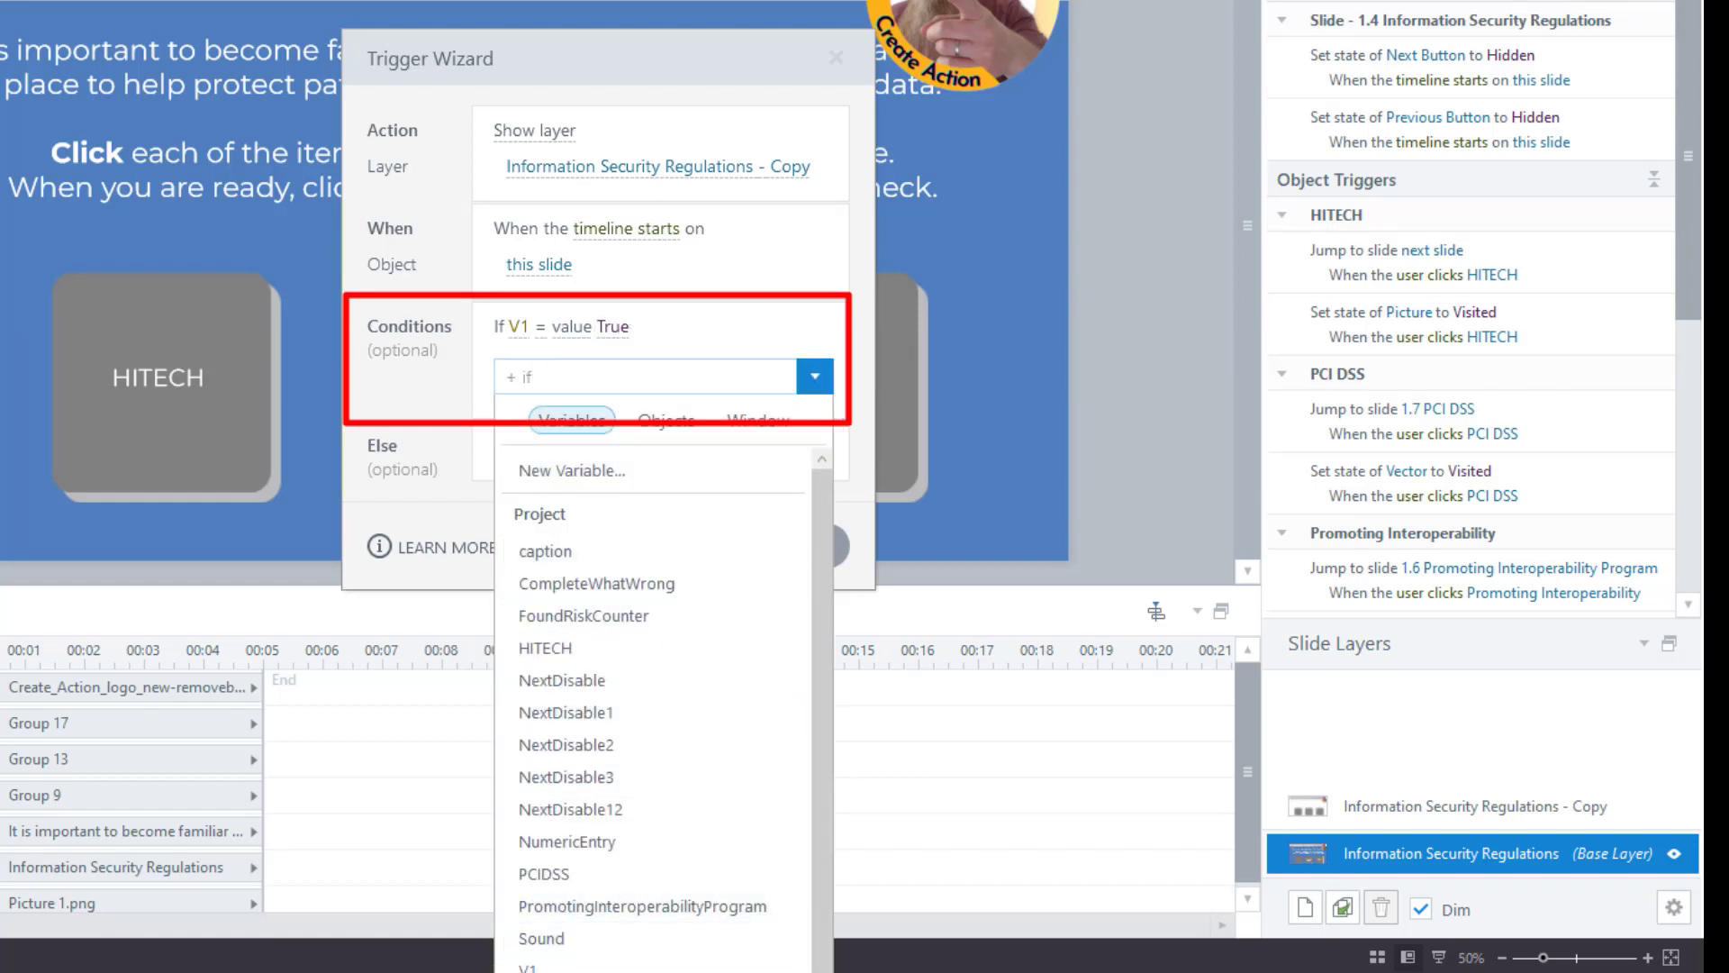
left_click(528, 969)
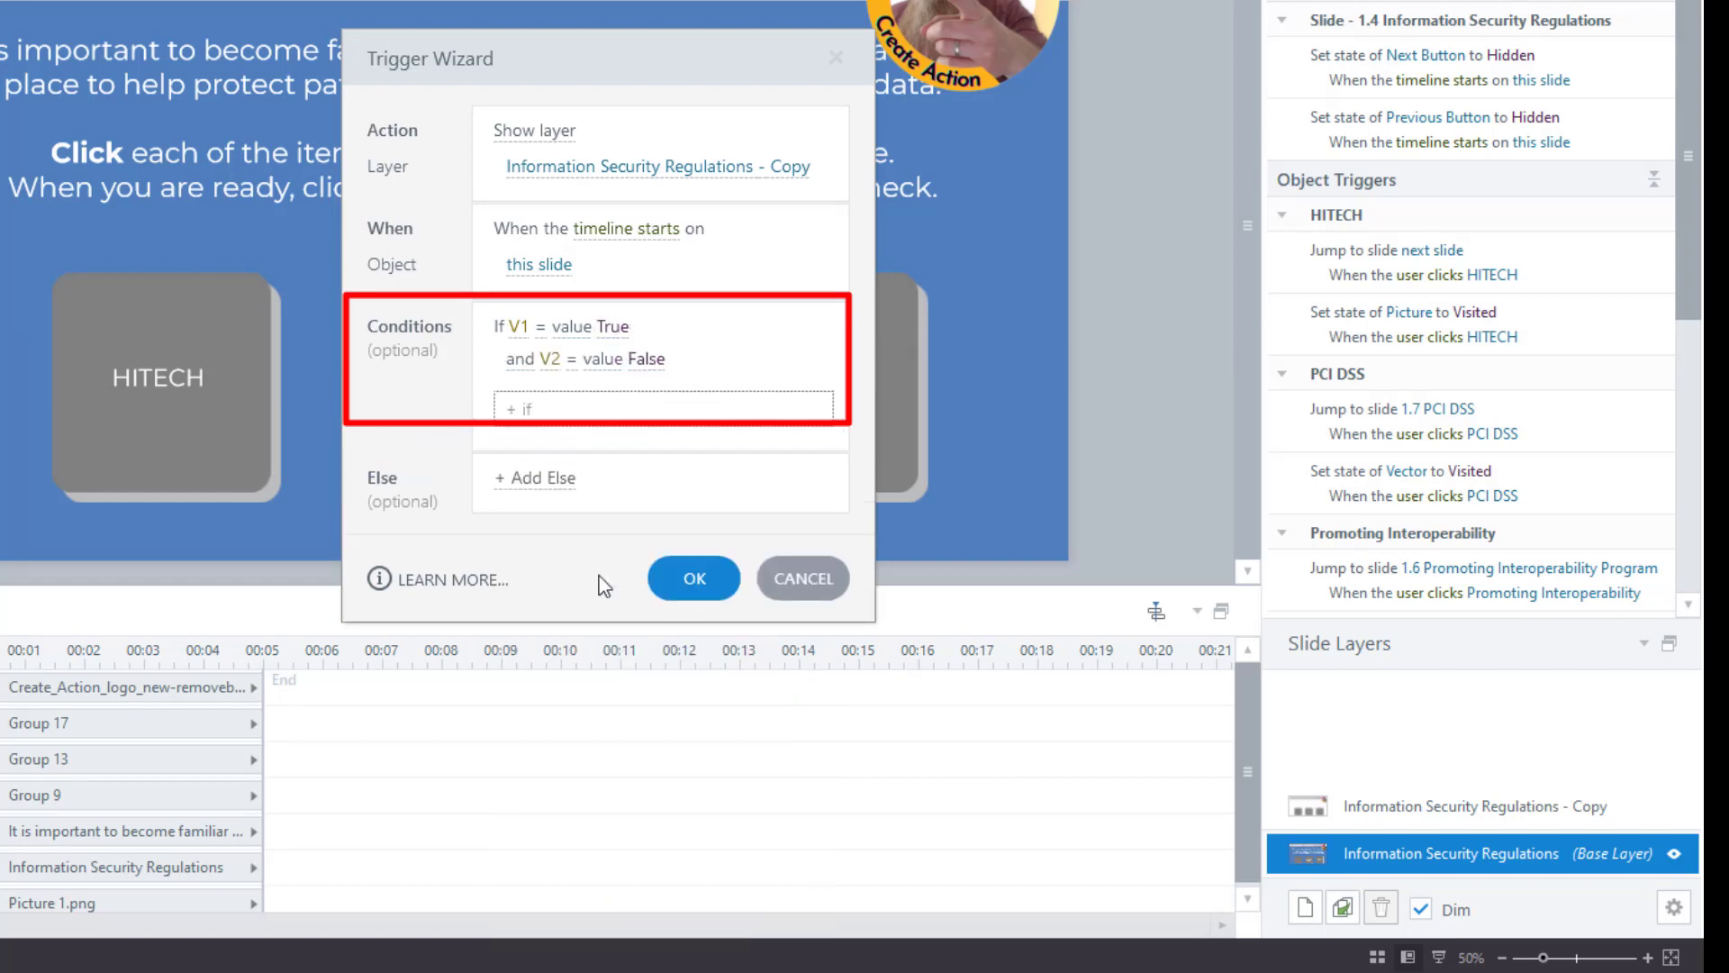
left_click(642, 360)
left_click(579, 457)
left_click(540, 409)
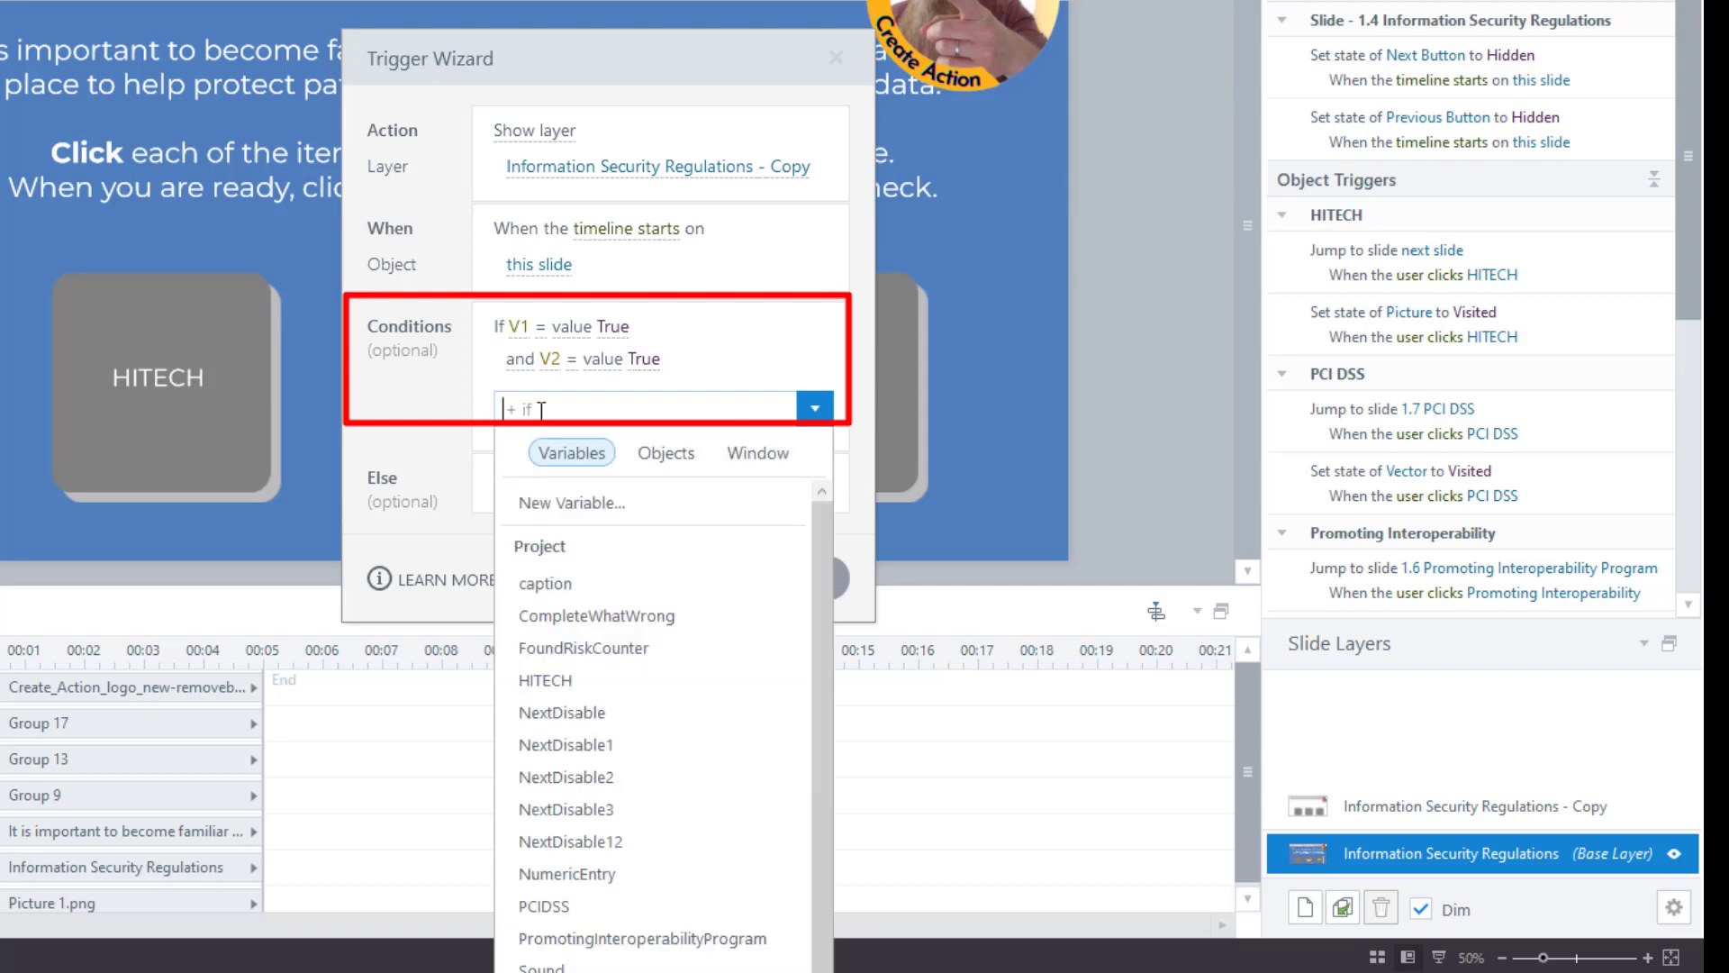
left_click(540, 962)
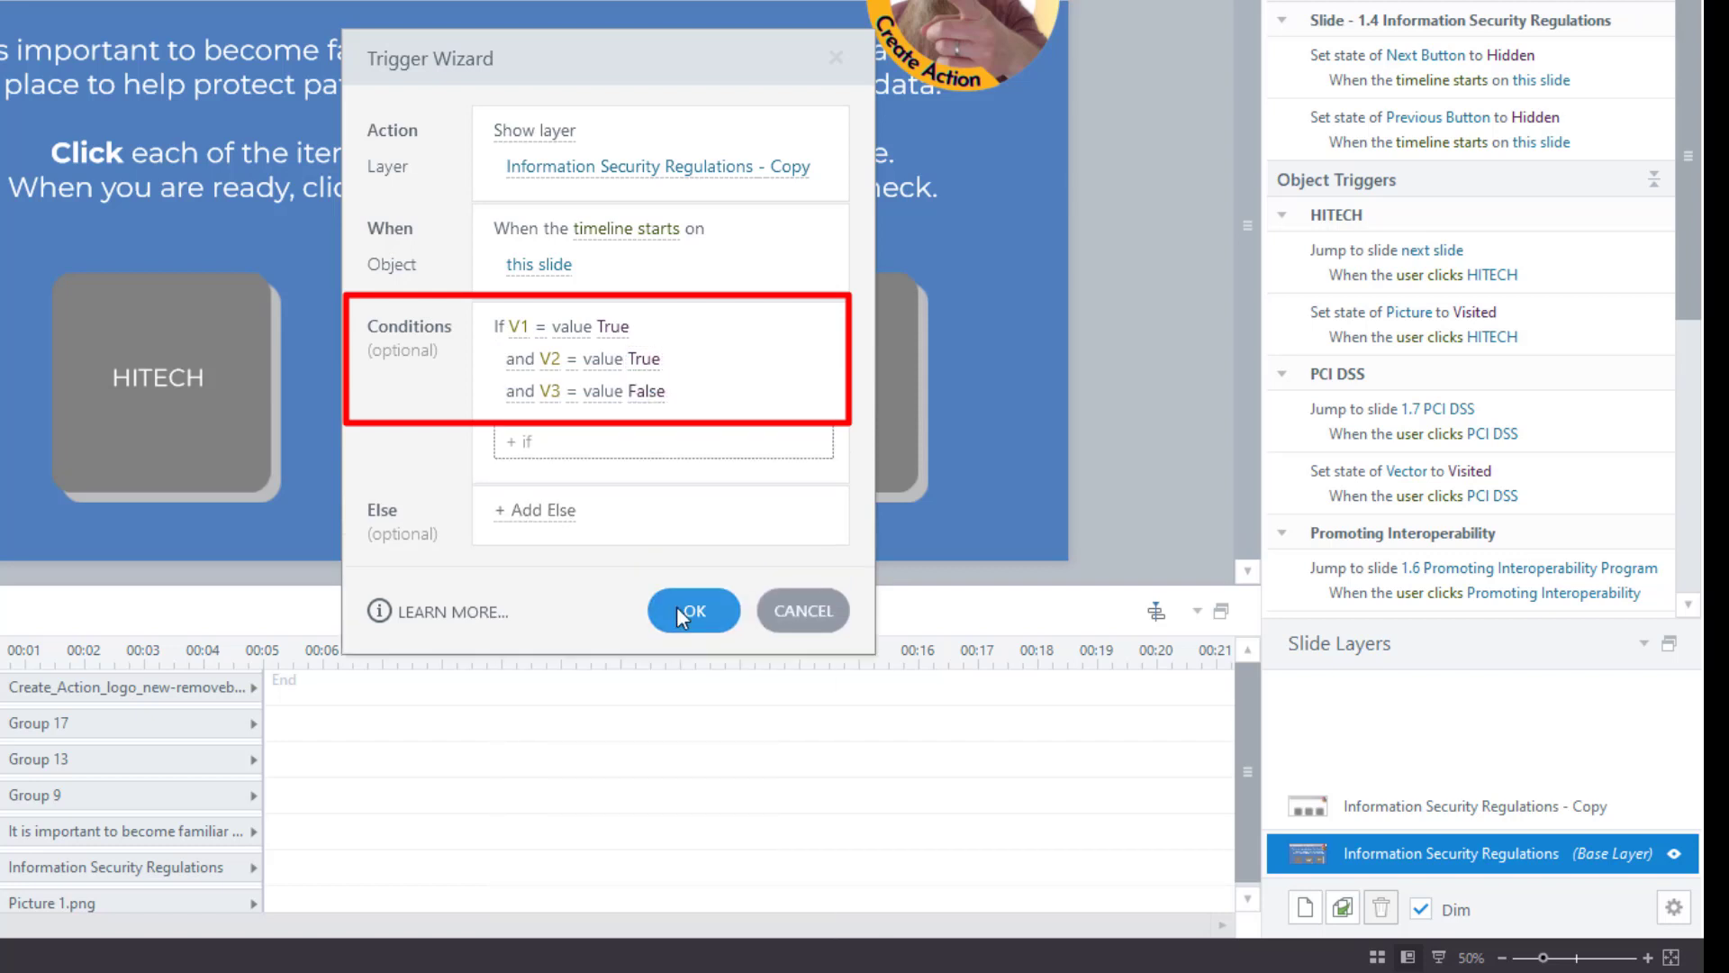
left_click(645, 391)
left_click(526, 455)
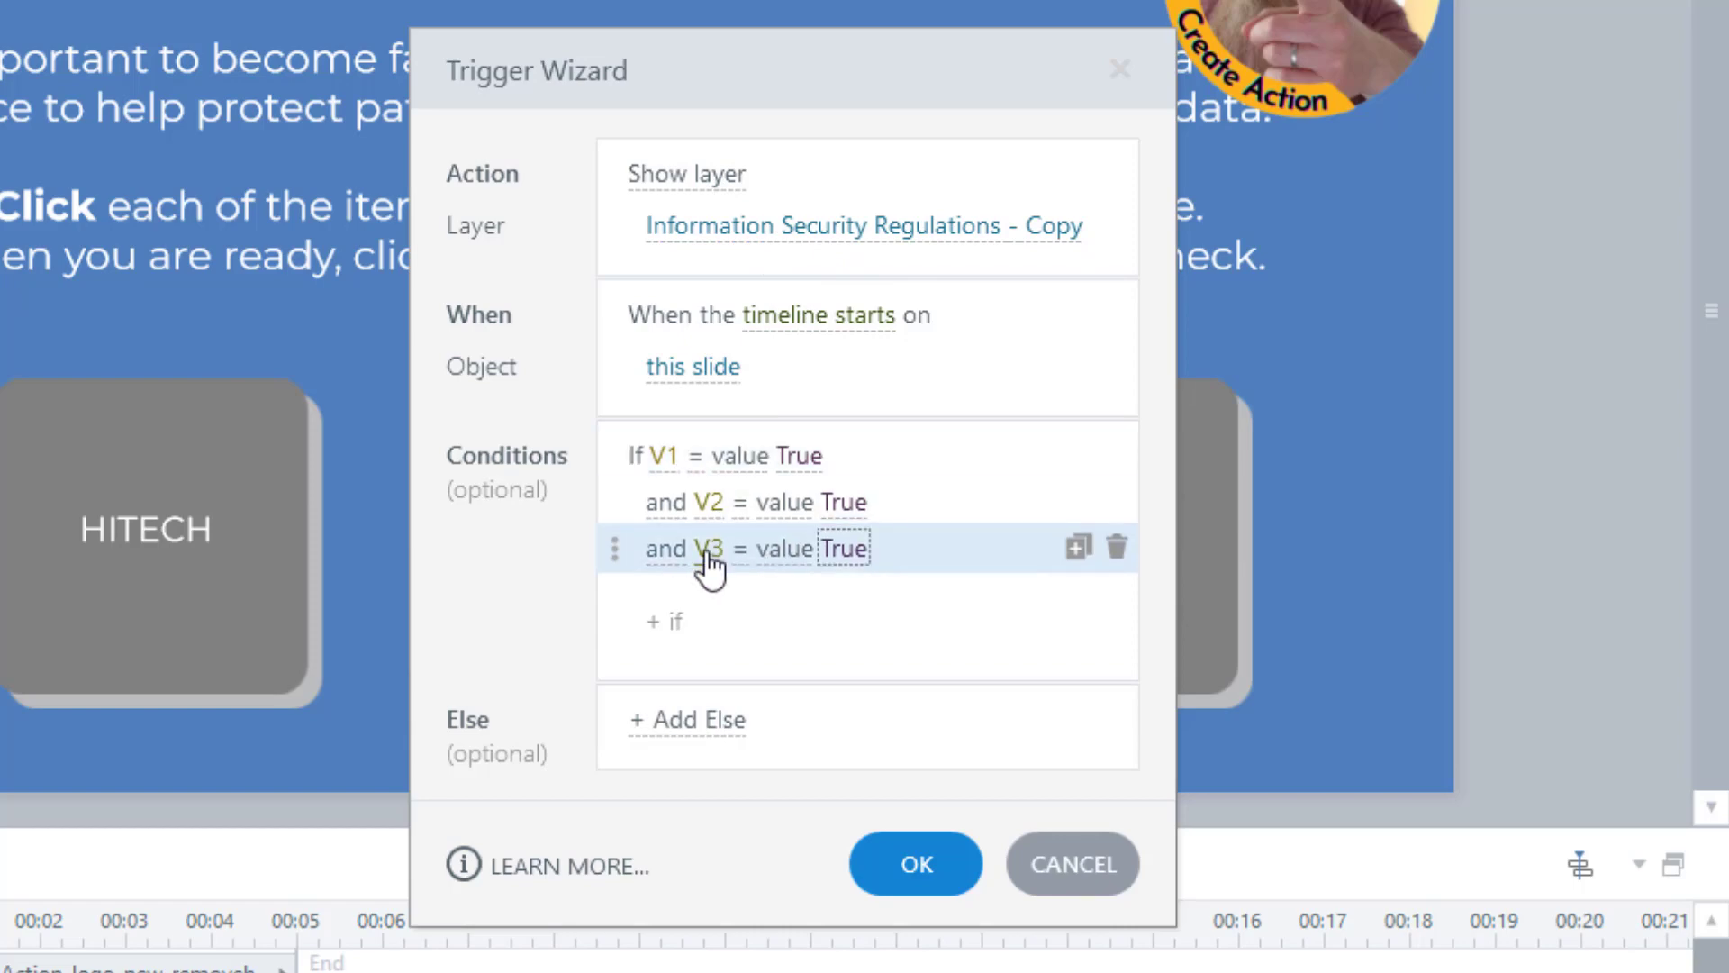
left_click(952, 885)
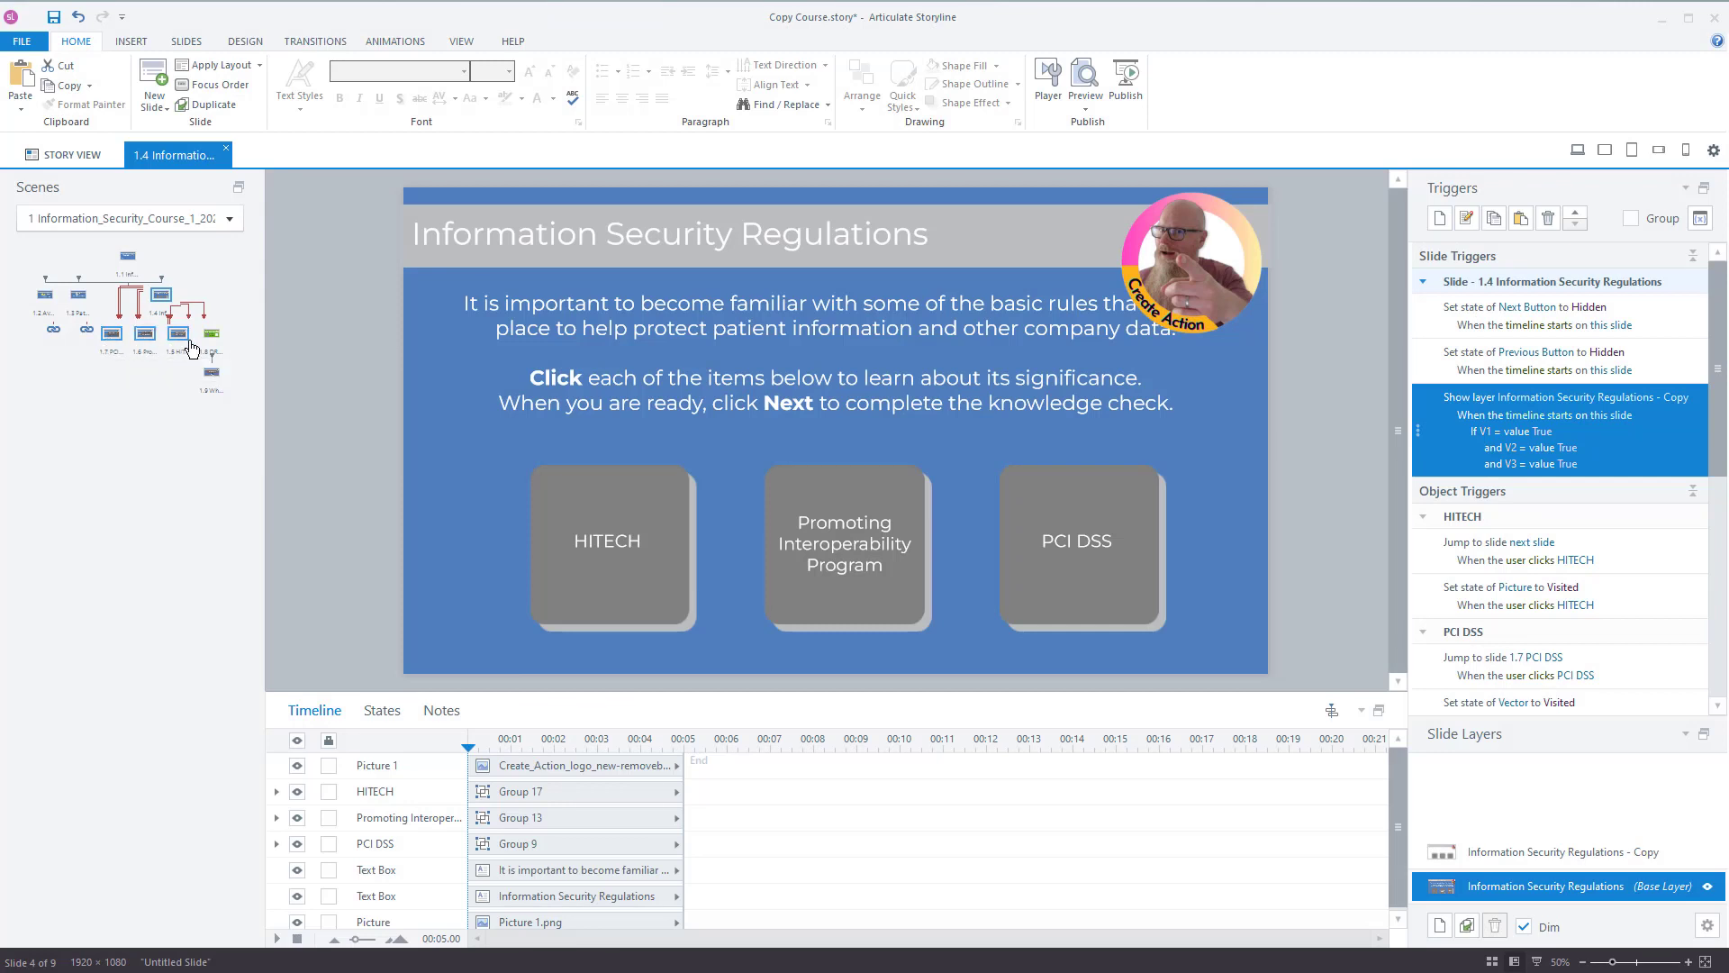
left_click(1086, 107)
- In preview, visit HITECH, Promoting Interoperability Program and PCI DSS, then use NEXT to reach the knowledge check
left_click(1156, 171)
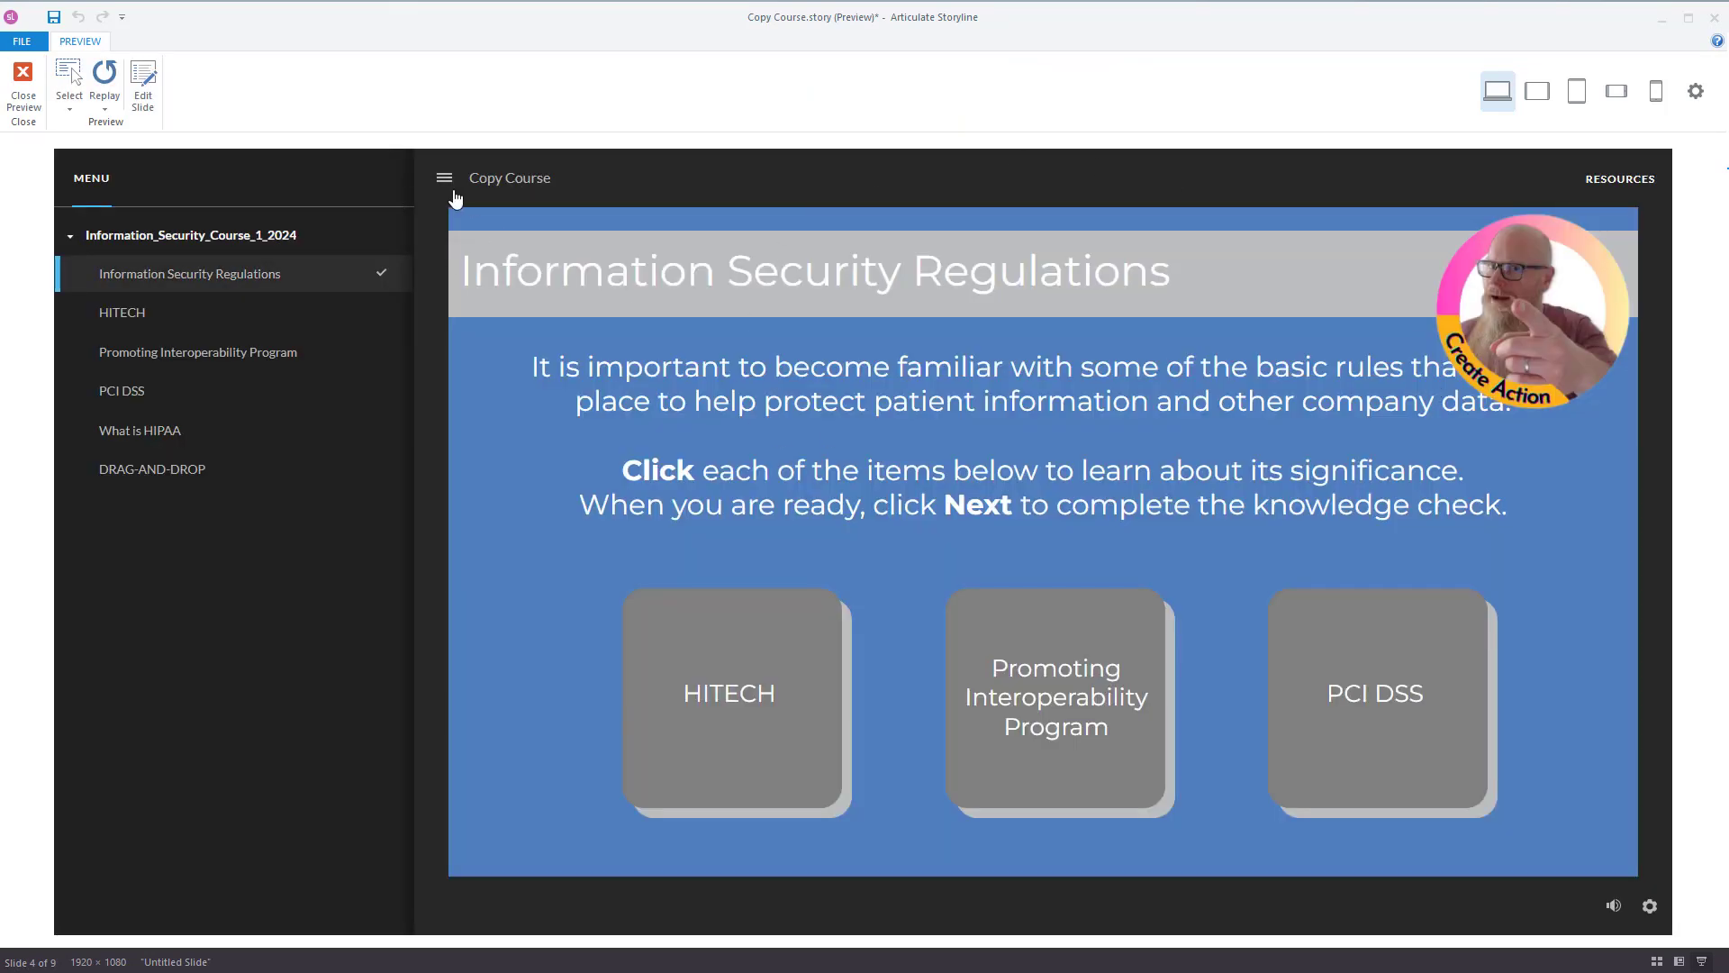
left_click(444, 177)
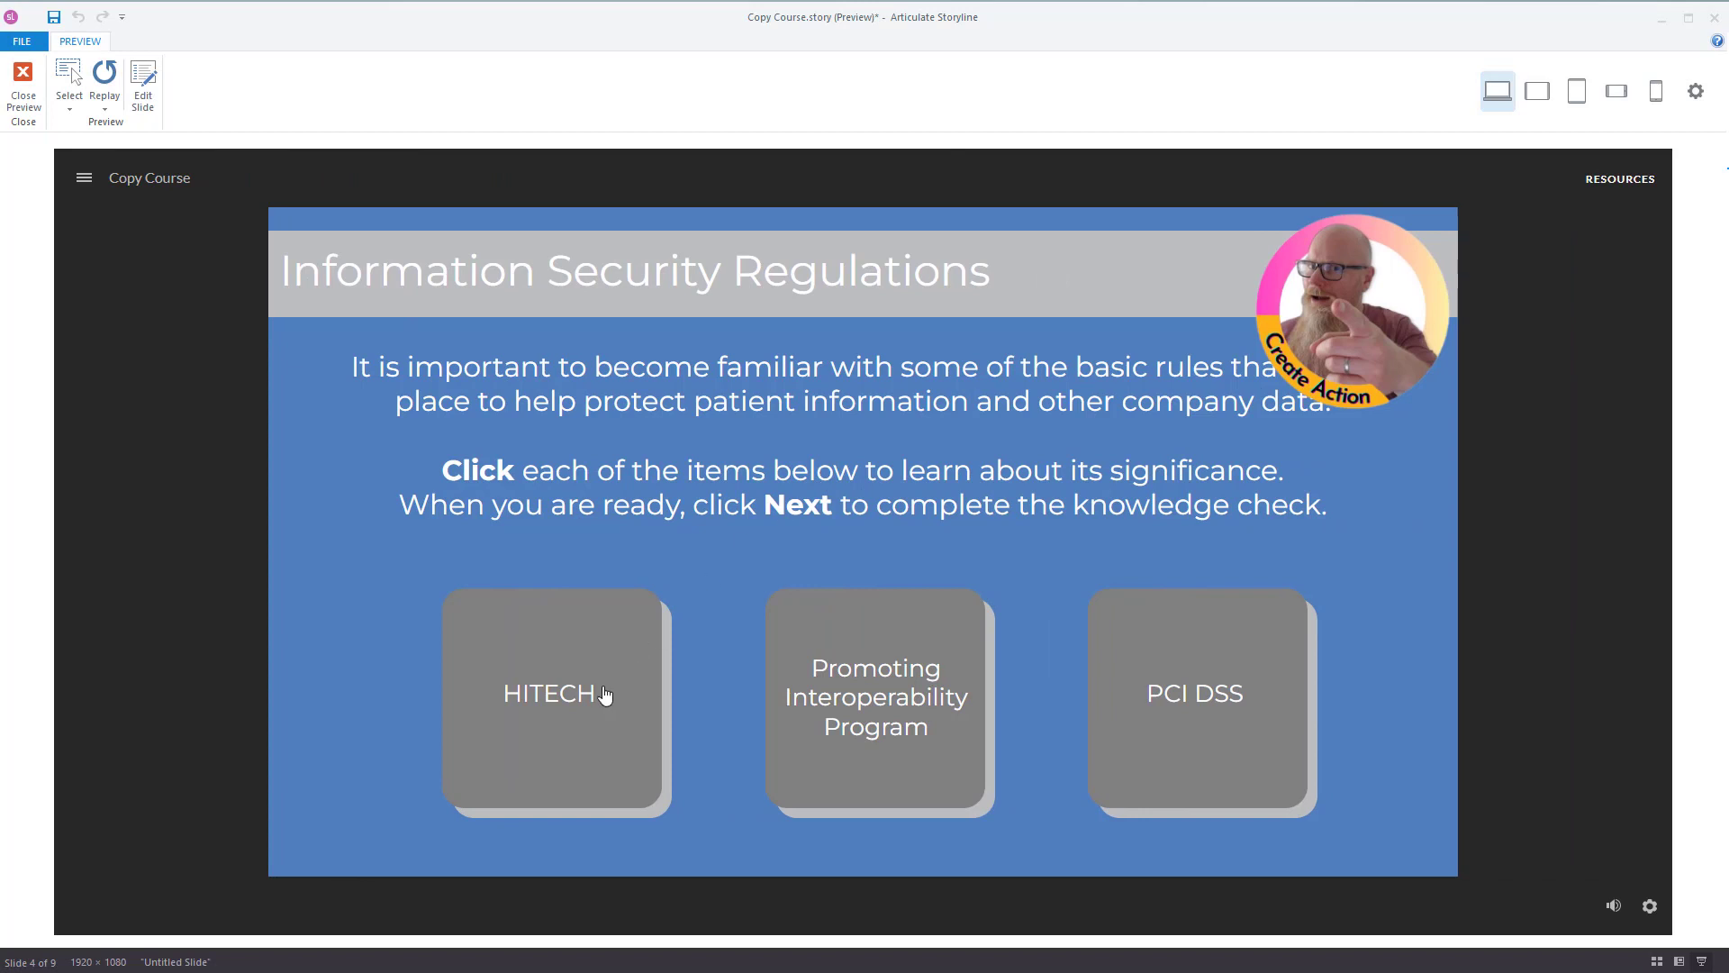
left_click(528, 717)
left_click(942, 779)
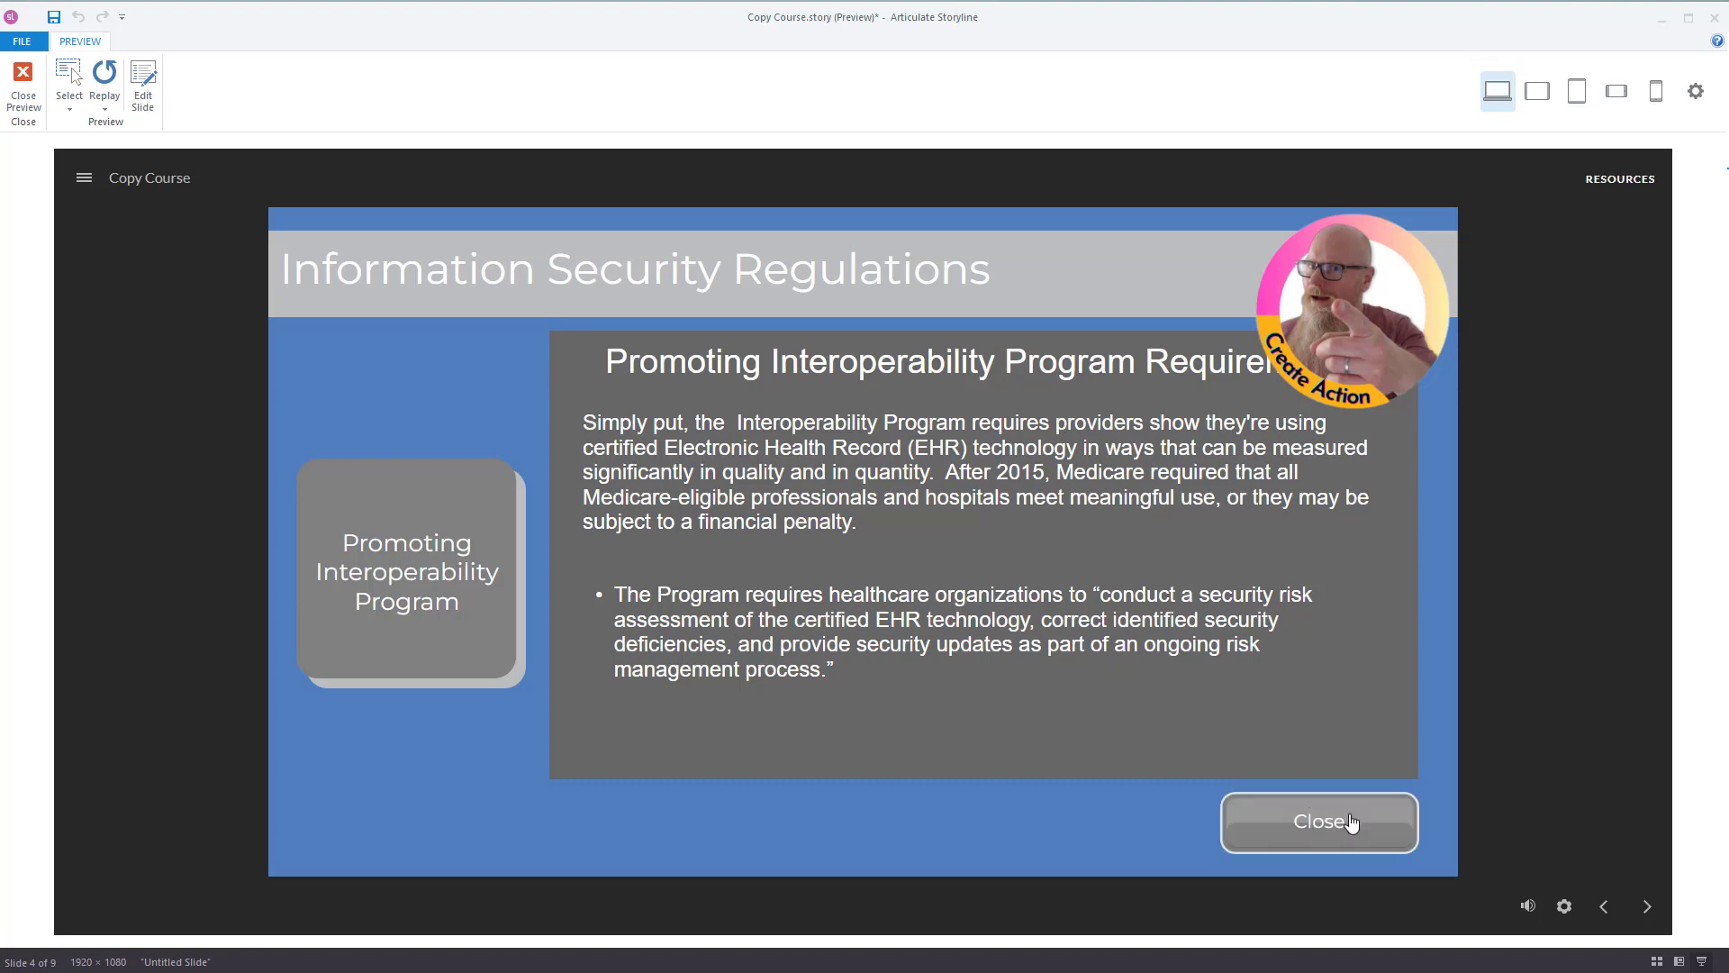
left_click(1384, 822)
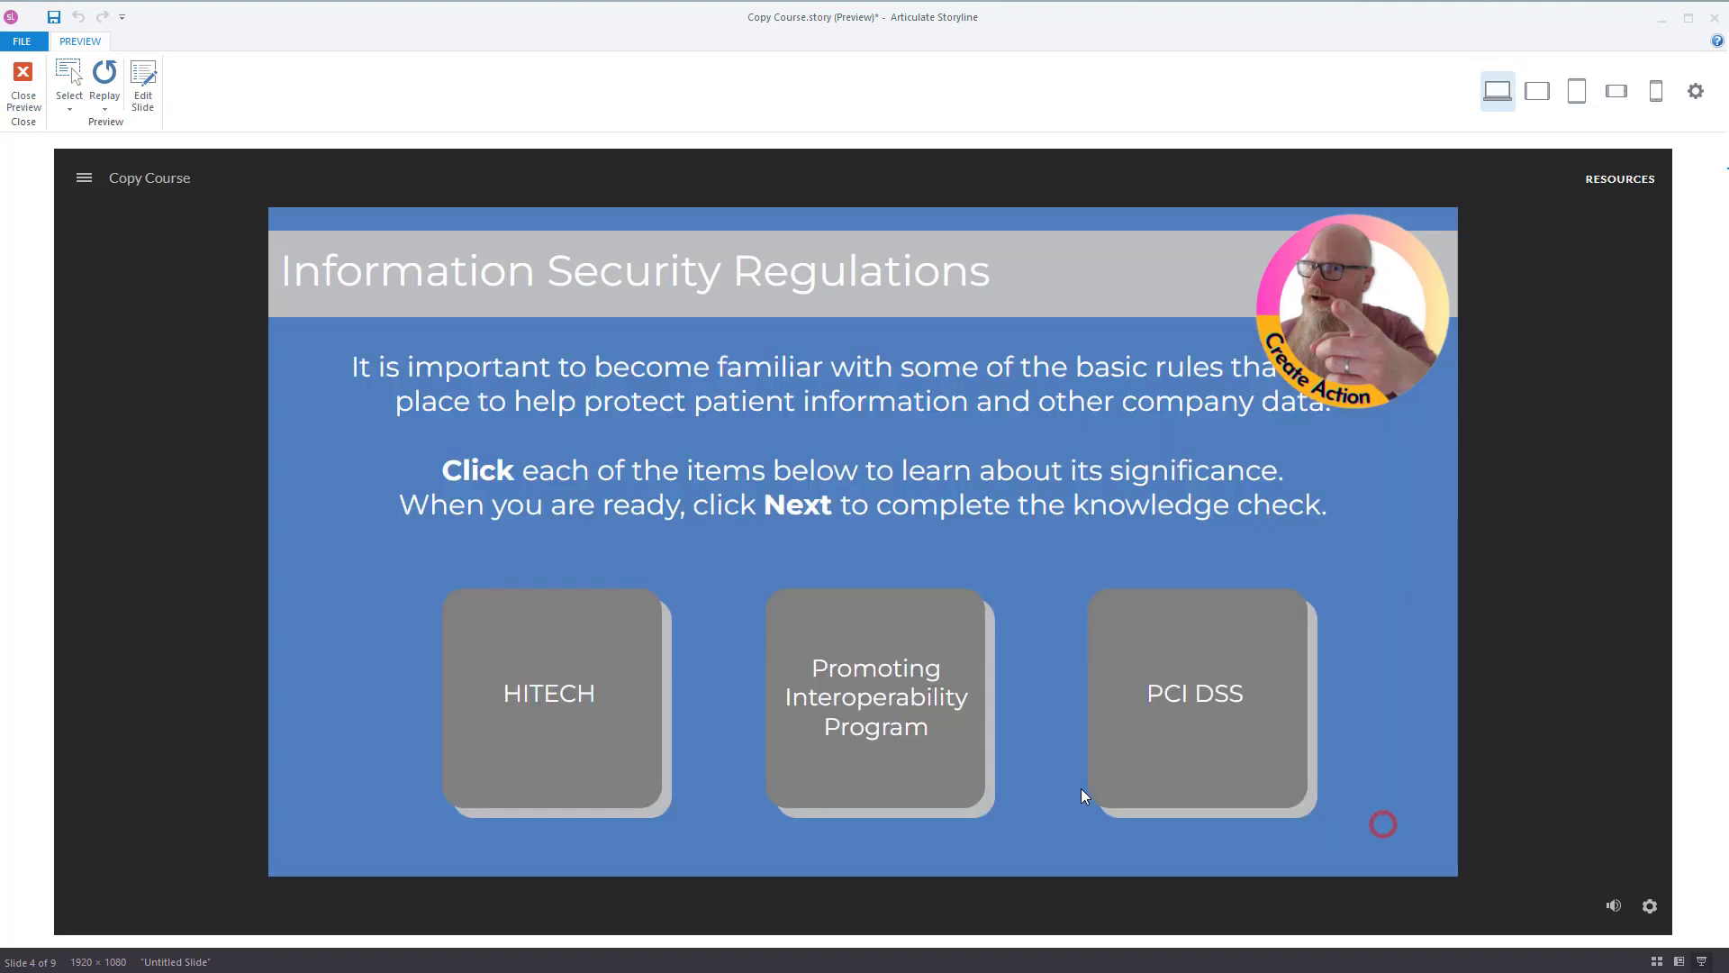
left_click(1198, 749)
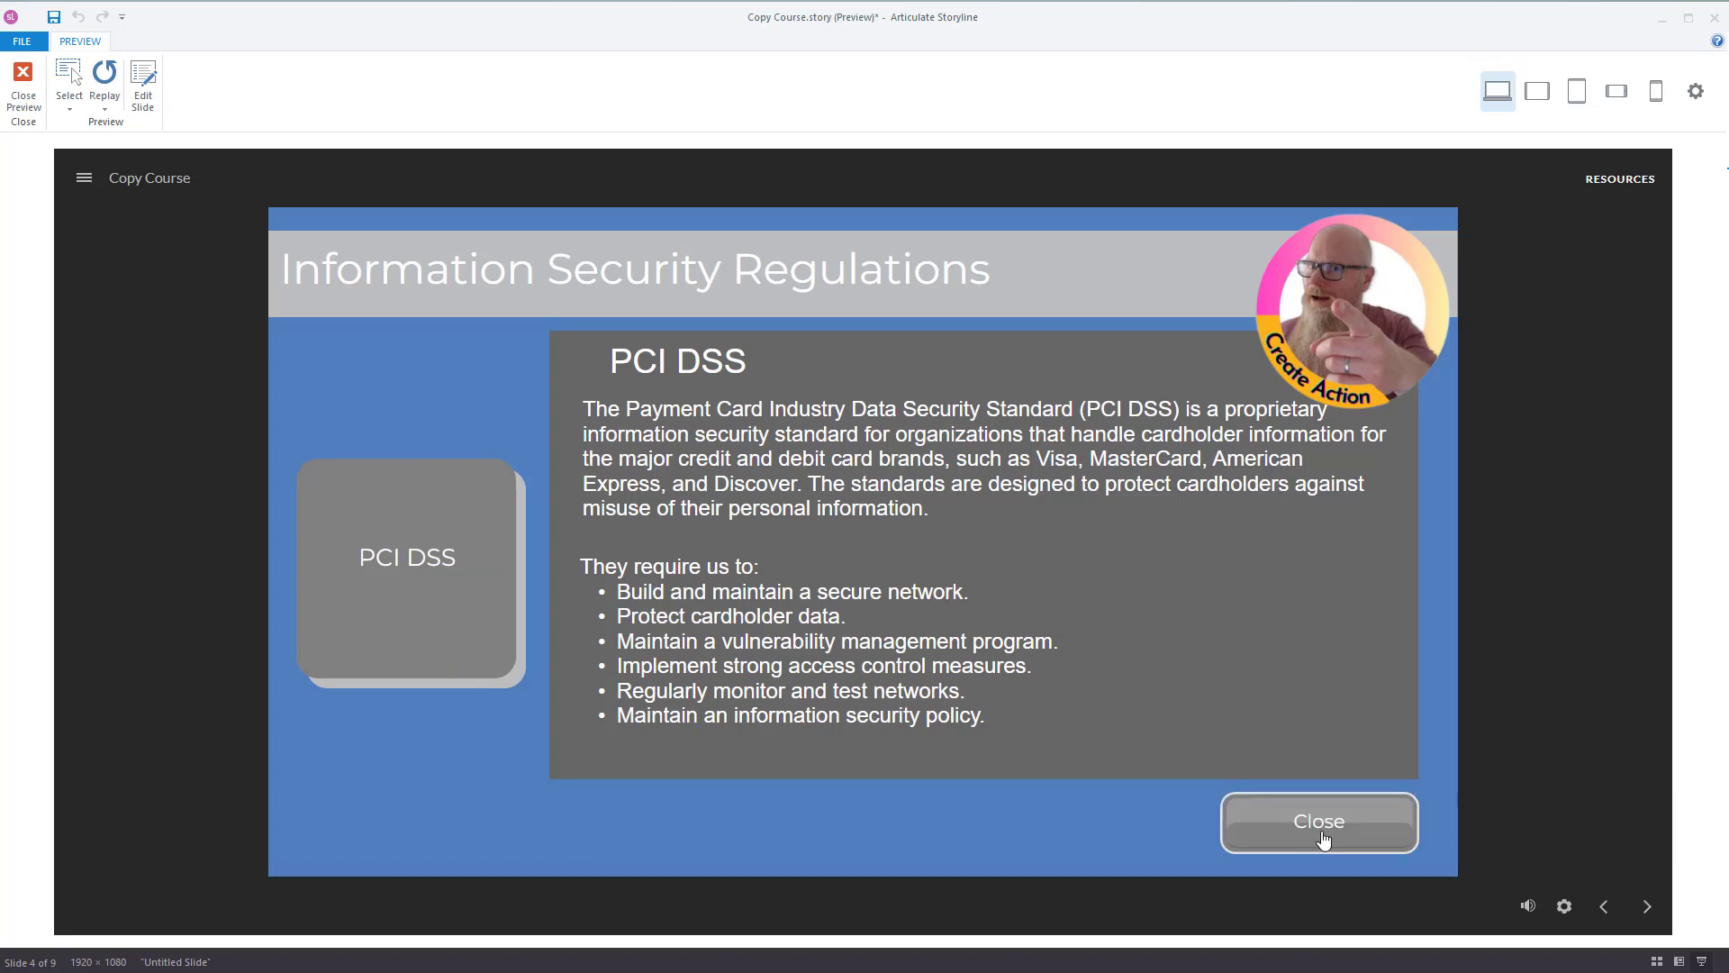
left_click(1324, 828)
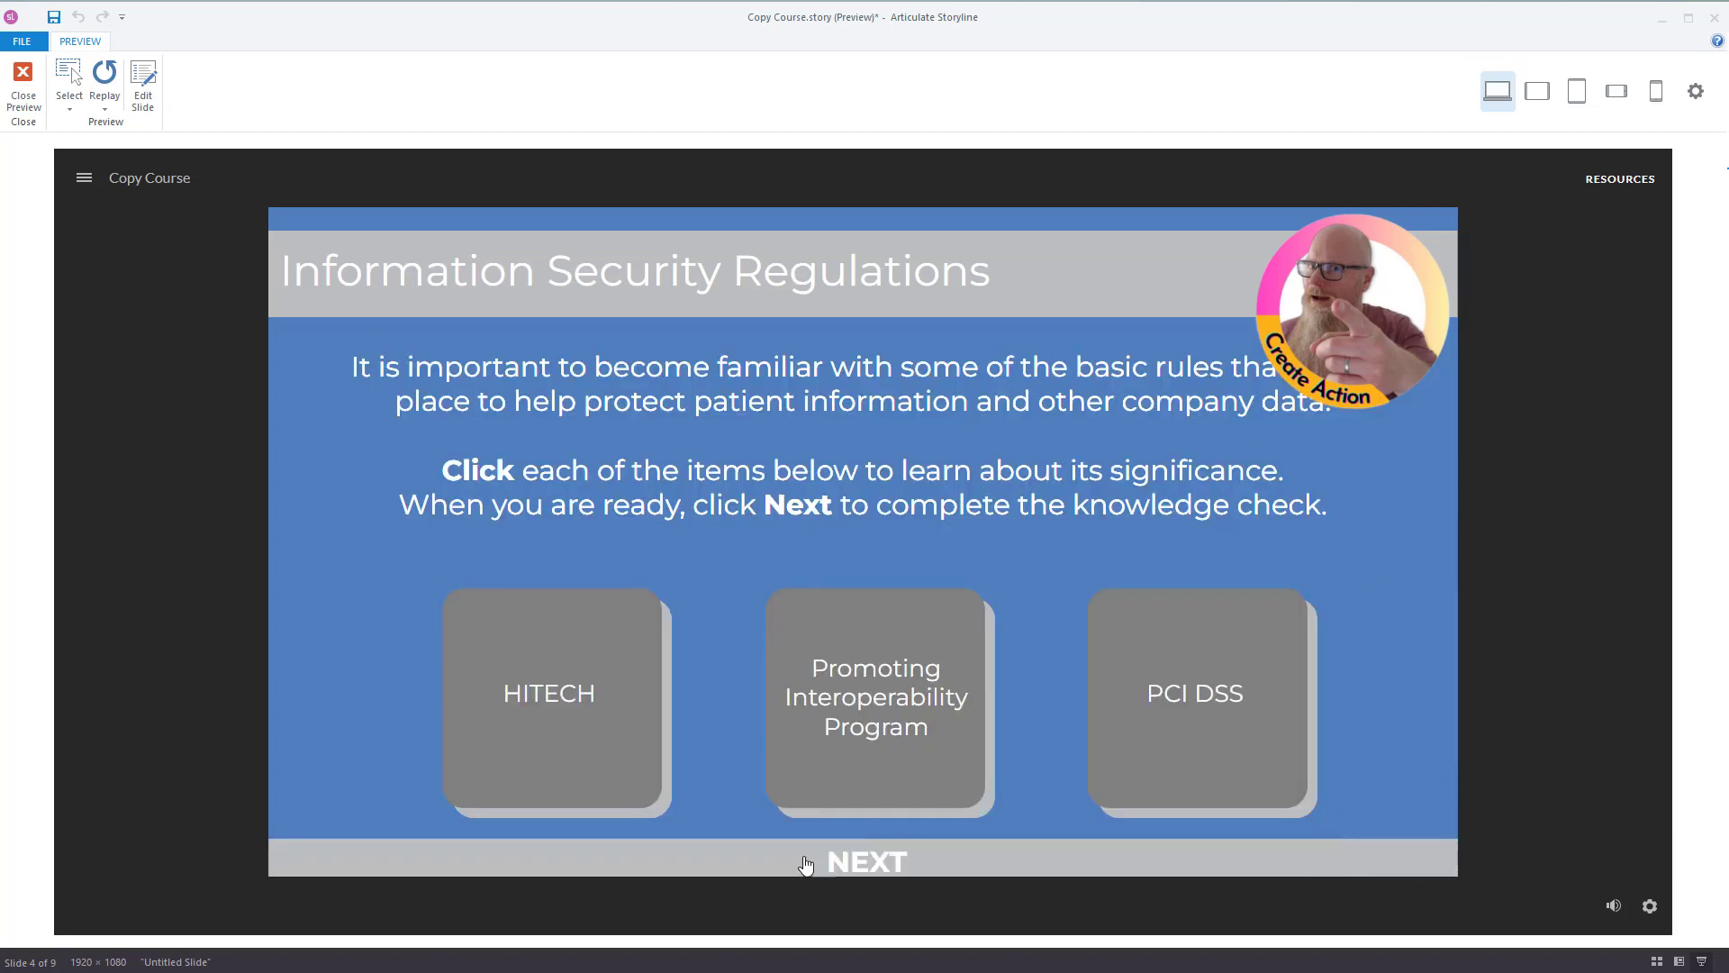
left_click(899, 865)
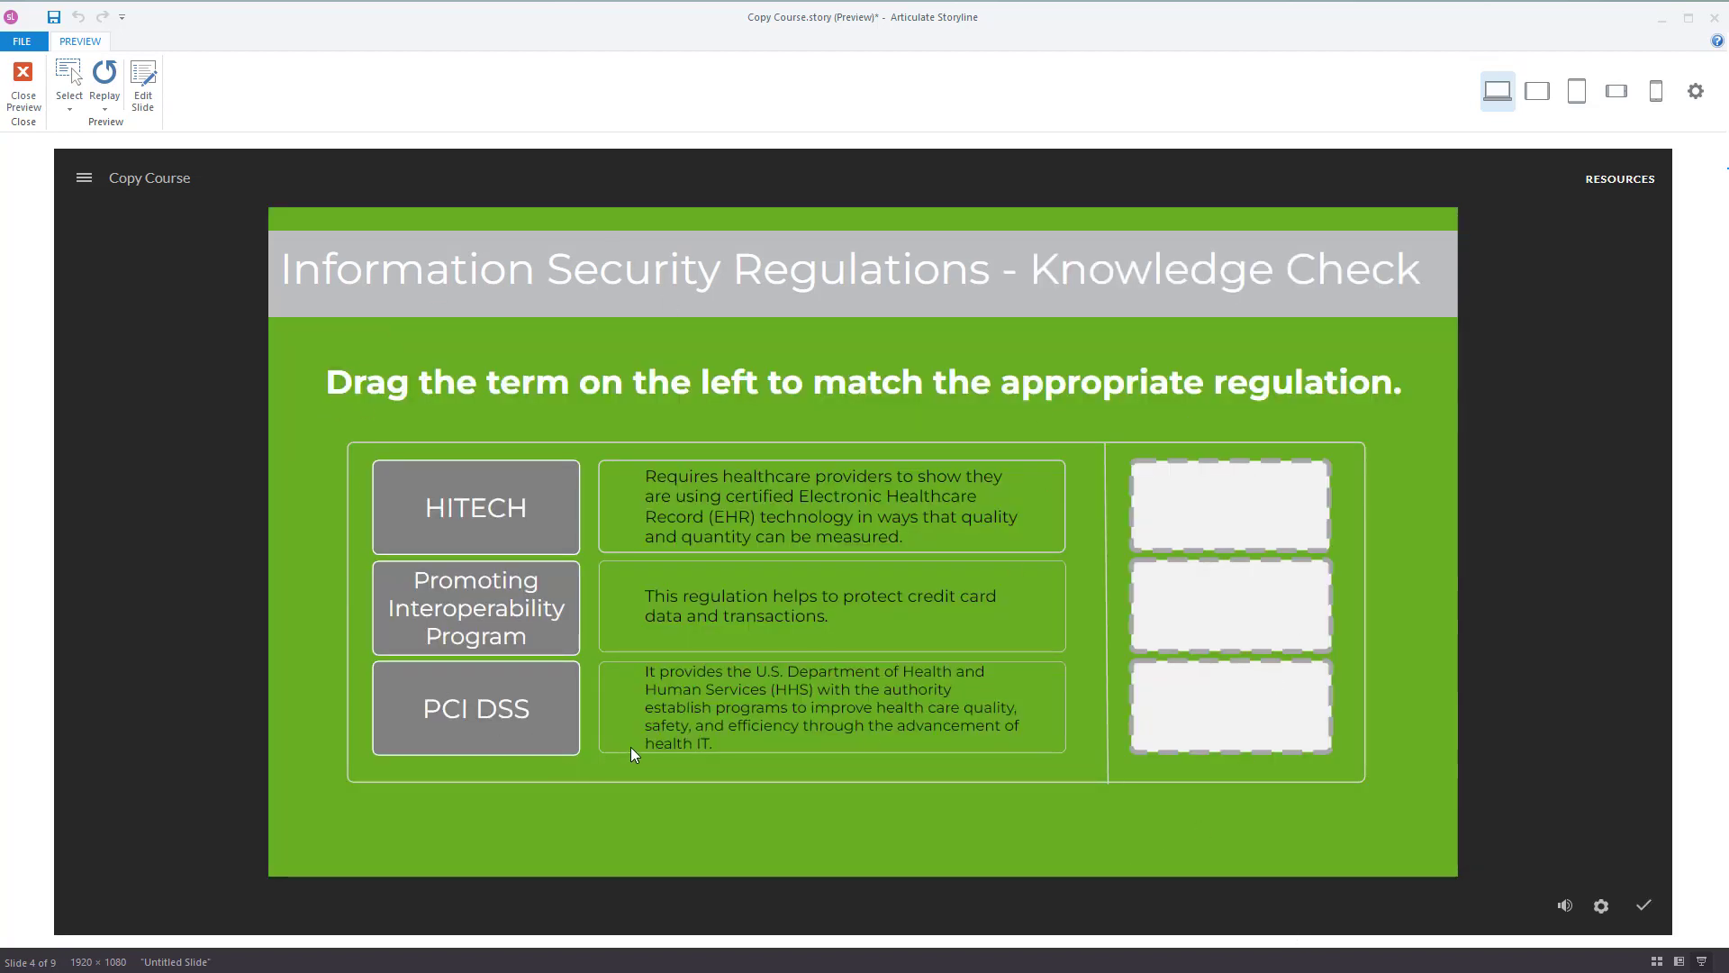
left_click(27, 90)
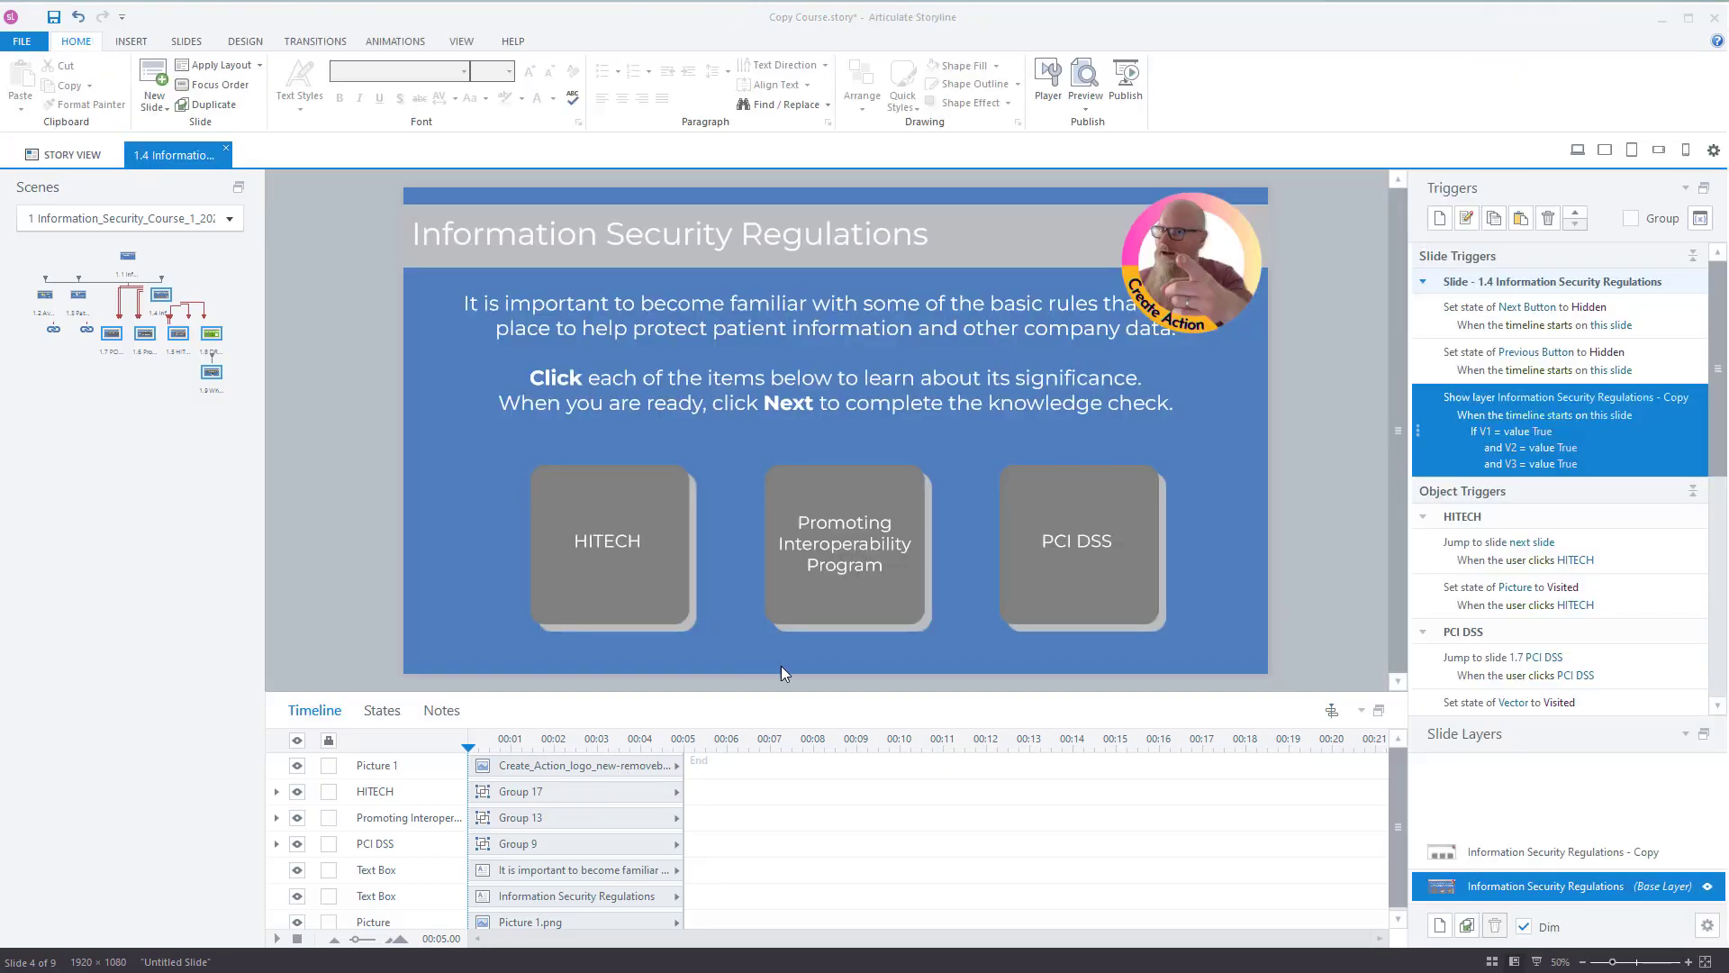